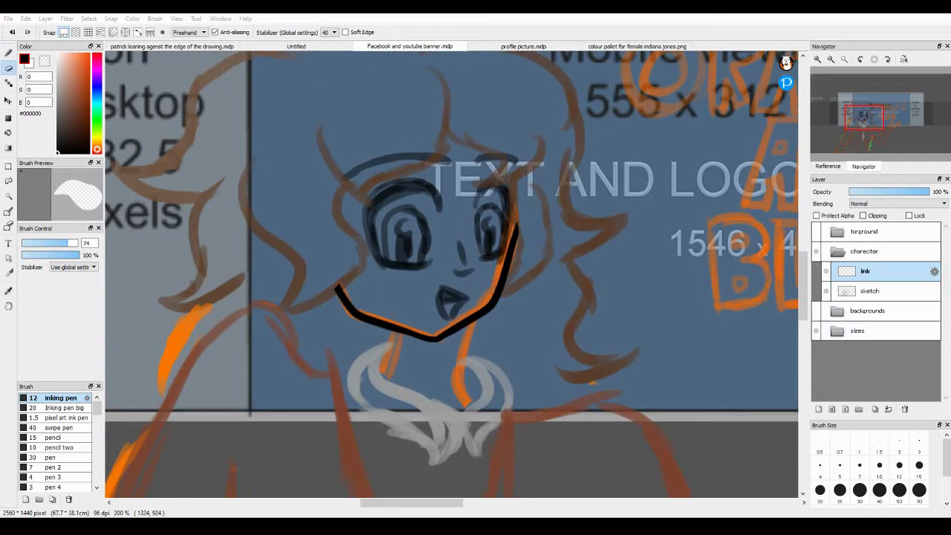
Step: Ink the central fringe strands and the hair lock beside the left cheek on the ink layer with the size 12 inking pen
{"action": "key", "text": "b"}
{"action": "scroll", "coordinate": [435, 129], "scroll_direction": "up", "scroll_amount": 1}
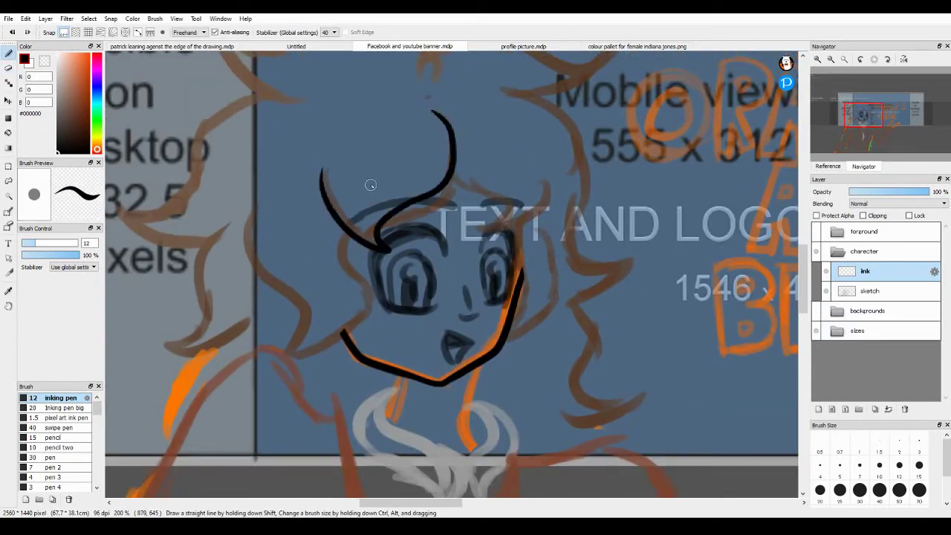
{"action": "key", "text": "ctrl+z"}
{"action": "left_click_drag", "start_coordinate": [268, 214], "coordinate": [431, 176]}
{"action": "key", "text": "ctrl+z"}
{"action": "left_click_drag", "start_coordinate": [429, 104], "coordinate": [452, 159]}
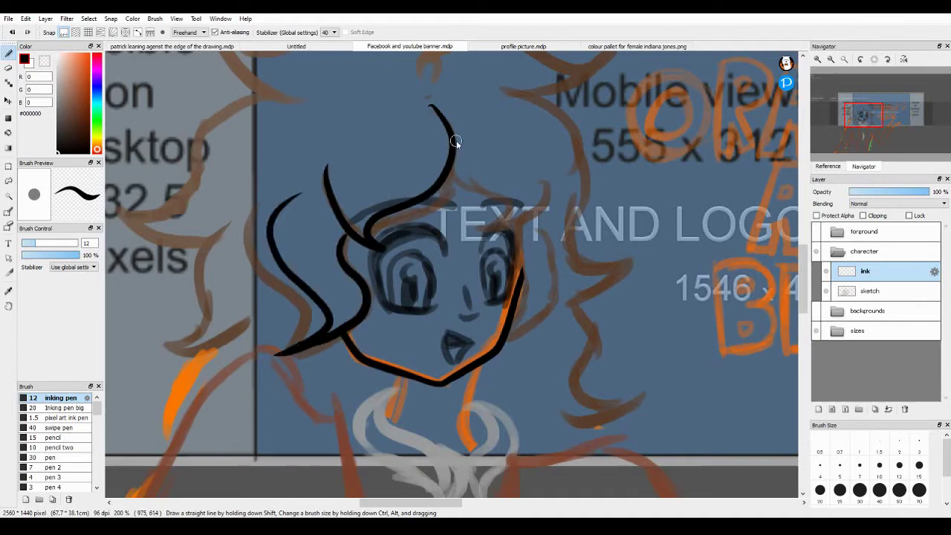
Step: Ink the fringe and curved hair lock along the right side of the face
{"action": "scroll", "coordinate": [568, 183], "scroll_direction": "up", "scroll_amount": 2}
{"action": "mouse_move", "coordinate": [605, 170]}
{"action": "left_mouse_down"}
{"action": "mouse_move", "coordinate": [240, 240]}
{"action": "mouse_move", "coordinate": [563, 153]}
{"action": "left_mouse_up"}
{"action": "key", "text": "ctrl+z"}
{"action": "key", "text": "e"}
{"action": "key", "text": "b"}
{"action": "scroll", "coordinate": [573, 181], "scroll_direction": "right", "scroll_amount": 5}
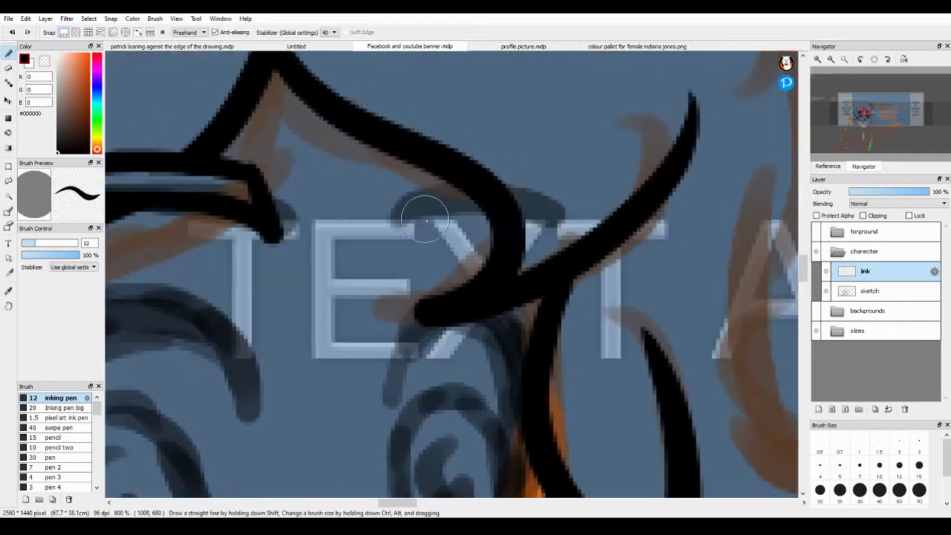
Step: Ink the eyebrow on the right side of the face and erase the stray lines around it
{"action": "left_click_drag", "start_coordinate": [393, 206], "coordinate": [416, 178]}
{"action": "mouse_move", "coordinate": [386, 226]}
{"action": "left_mouse_down"}
{"action": "mouse_move", "coordinate": [389, 199]}
{"action": "mouse_move", "coordinate": [520, 194]}
{"action": "left_mouse_up"}
{"action": "key", "text": "e"}
{"action": "mouse_move", "coordinate": [402, 202]}
{"action": "left_mouse_down"}
{"action": "mouse_move", "coordinate": [422, 179]}
{"action": "mouse_move", "coordinate": [455, 192]}
{"action": "left_mouse_up"}
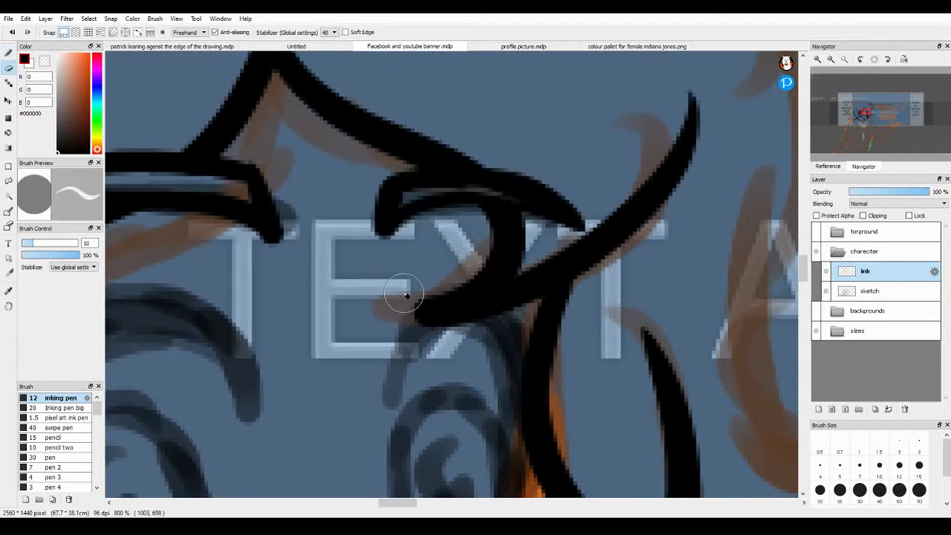
{"action": "key", "text": "b"}
Step: Ink the wavy outer hair on the left side down to its pointed tips, plus the neck lines
{"action": "scroll", "coordinate": [407, 295], "scroll_direction": "down", "scroll_amount": 5}
{"action": "scroll", "coordinate": [285, 240], "scroll_direction": "up", "scroll_amount": 1}
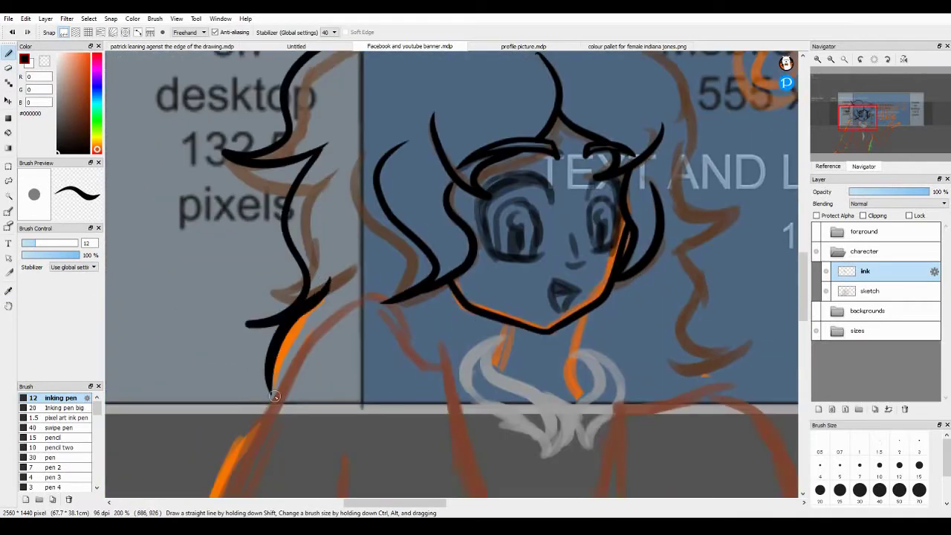
{"action": "scroll", "coordinate": [388, 234], "scroll_direction": "down", "scroll_amount": 3}
Step: Ink the character's left-hand eye with thick filled upper lashes, lower lid, iris outline and pupil
{"action": "scroll", "coordinate": [388, 234], "scroll_direction": "right", "scroll_amount": 3}
{"action": "scroll", "coordinate": [457, 275], "scroll_direction": "up", "scroll_amount": 3}
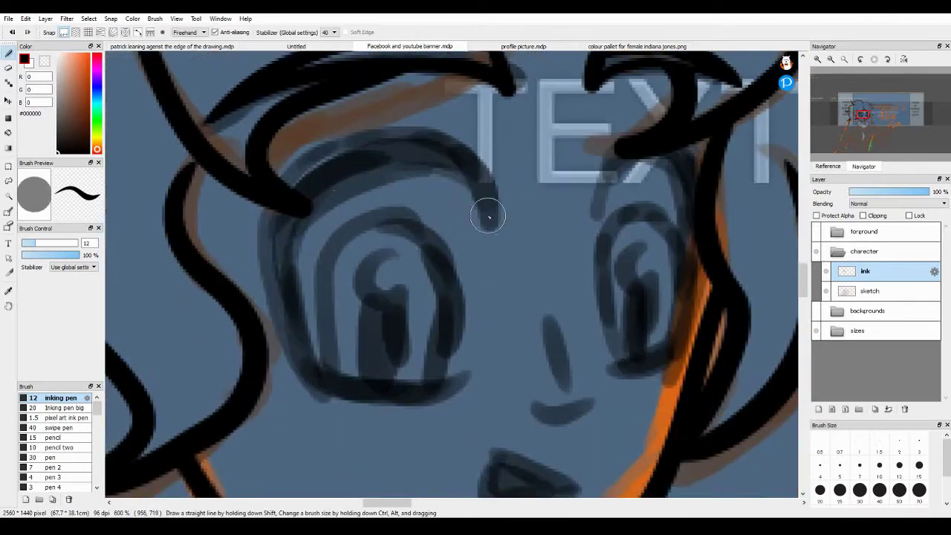
{"action": "key", "text": "e"}
{"action": "key", "text": "b"}
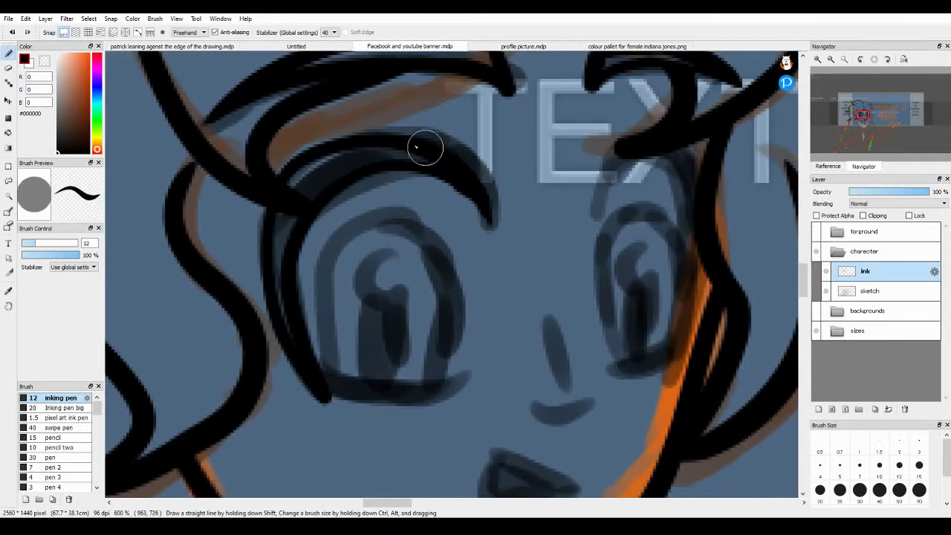
{"action": "mouse_move", "coordinate": [281, 230]}
{"action": "left_mouse_down"}
{"action": "mouse_move", "coordinate": [338, 312]}
{"action": "mouse_move", "coordinate": [459, 370]}
{"action": "left_mouse_up"}
{"action": "left_click_drag", "start_coordinate": [350, 273], "coordinate": [445, 375]}
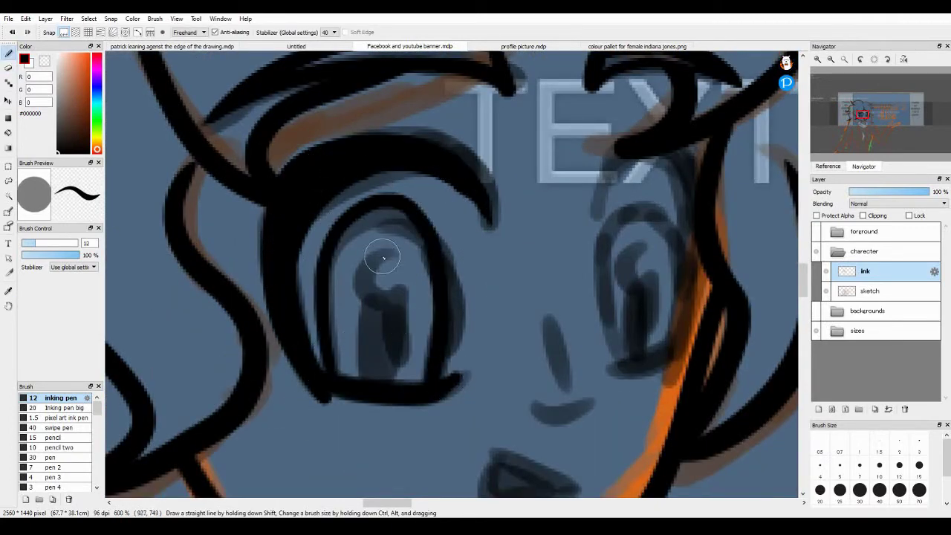
{"action": "mouse_move", "coordinate": [390, 256]}
{"action": "left_mouse_down"}
{"action": "mouse_move", "coordinate": [370, 331]}
{"action": "mouse_move", "coordinate": [384, 362]}
{"action": "left_mouse_up"}
Step: Ink the nose and the small open mouth, including the dark area inside it
{"action": "left_click_drag", "start_coordinate": [534, 405], "coordinate": [594, 402]}
{"action": "scroll", "coordinate": [595, 402], "scroll_direction": "down", "scroll_amount": 5}
{"action": "left_click_drag", "start_coordinate": [455, 265], "coordinate": [540, 303]}
{"action": "left_click_drag", "start_coordinate": [539, 306], "coordinate": [440, 336]}
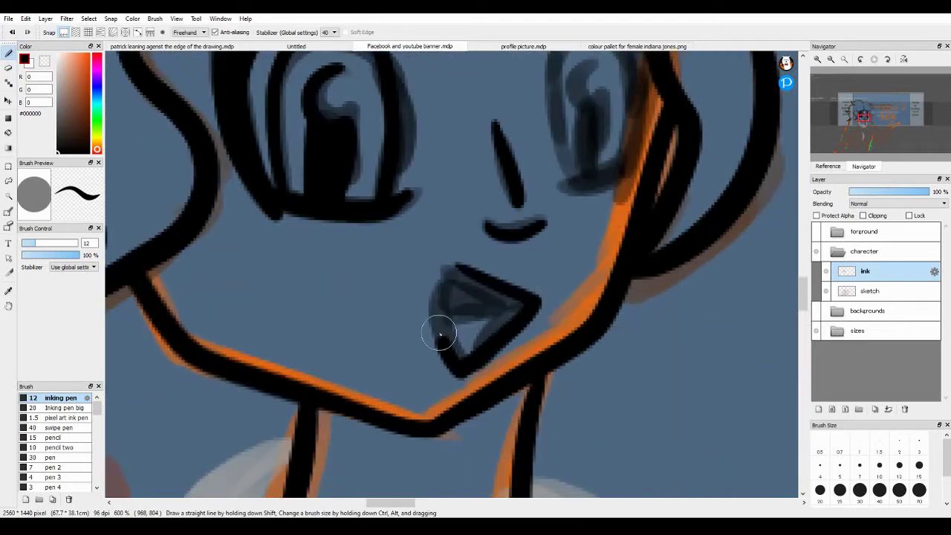
{"action": "left_click_drag", "start_coordinate": [518, 304], "coordinate": [455, 316]}
Step: Ink the right-hand eye with its upper lash line, outer edge, iris and pupil
{"action": "scroll", "coordinate": [448, 291], "scroll_direction": "up", "scroll_amount": 5}
{"action": "scroll", "coordinate": [448, 290], "scroll_direction": "right", "scroll_amount": 4}
{"action": "left_click_drag", "start_coordinate": [409, 180], "coordinate": [508, 257]}
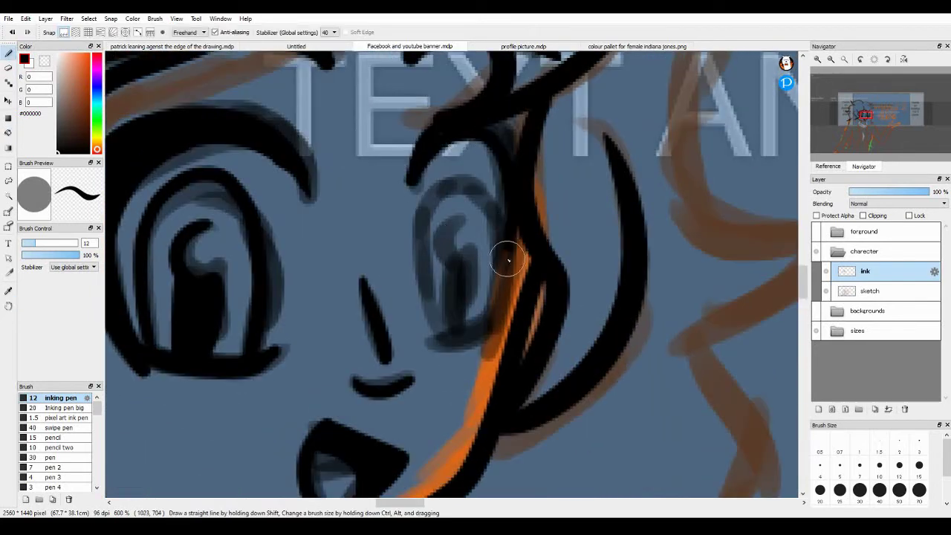
{"action": "left_click_drag", "start_coordinate": [524, 178], "coordinate": [491, 349]}
{"action": "mouse_move", "coordinate": [432, 301]}
{"action": "left_mouse_down"}
{"action": "mouse_move", "coordinate": [486, 193]}
{"action": "mouse_move", "coordinate": [466, 215]}
{"action": "mouse_move", "coordinate": [452, 327]}
{"action": "mouse_move", "coordinate": [456, 303]}
{"action": "left_mouse_up"}
Step: Ink the remaining outer hair on the right side, following the sketched waves to the lower tips
{"action": "scroll", "coordinate": [457, 303], "scroll_direction": "down", "scroll_amount": 4}
{"action": "key", "text": "e"}
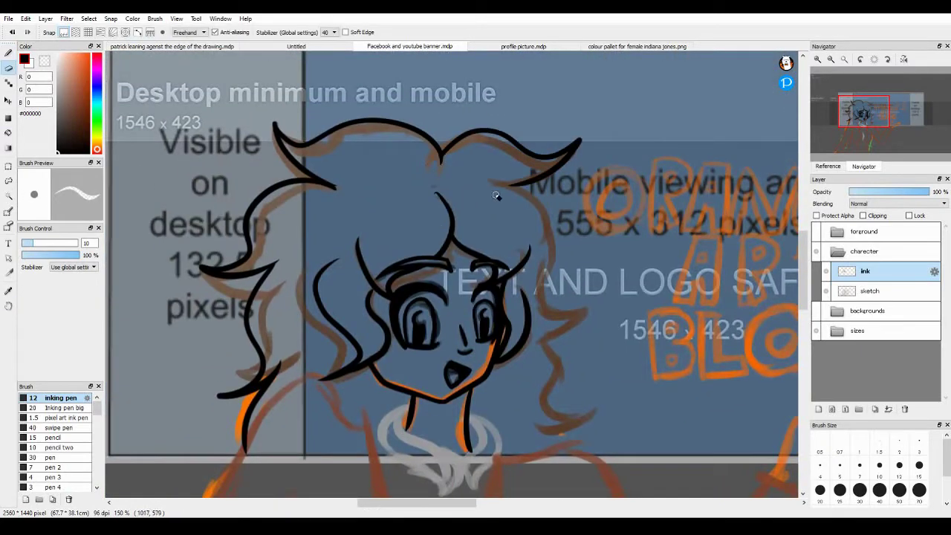
{"action": "key", "text": "b"}
{"action": "scroll", "coordinate": [496, 195], "scroll_direction": "down", "scroll_amount": 3}
{"action": "mouse_move", "coordinate": [446, 142]}
{"action": "left_mouse_down"}
{"action": "mouse_move", "coordinate": [501, 205]}
{"action": "mouse_move", "coordinate": [454, 260]}
{"action": "mouse_move", "coordinate": [446, 312]}
{"action": "left_mouse_up"}
{"action": "scroll", "coordinate": [454, 239], "scroll_direction": "down", "scroll_amount": 1}
{"action": "scroll", "coordinate": [414, 303], "scroll_direction": "up", "scroll_amount": 5}
{"action": "scroll", "coordinate": [410, 251], "scroll_direction": "up", "scroll_amount": 3}
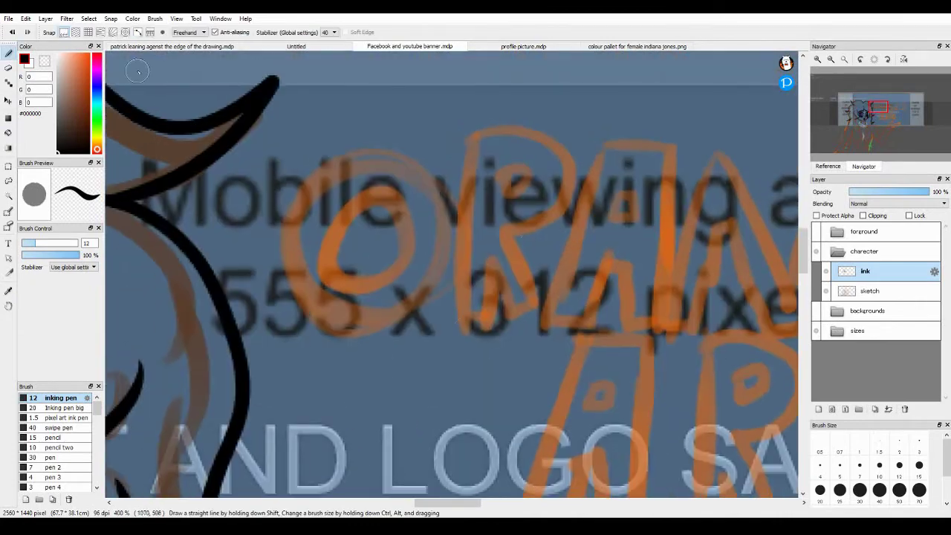
{"action": "left_click_drag", "start_coordinate": [375, 149], "coordinate": [371, 149]}
{"action": "left_click_drag", "start_coordinate": [470, 137], "coordinate": [540, 238]}
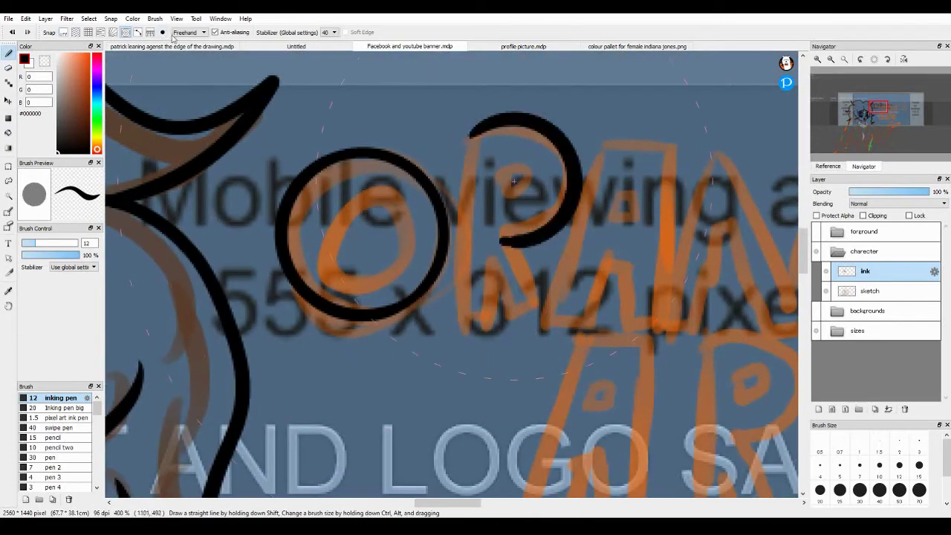
{"action": "key", "text": "ctrl+z"}
{"action": "scroll", "coordinate": [453, 313], "scroll_direction": "down", "scroll_amount": 2}
{"action": "scroll", "coordinate": [616, 282], "scroll_direction": "down", "scroll_amount": 3}
{"action": "left_click_drag", "start_coordinate": [454, 349], "coordinate": [453, 353]}
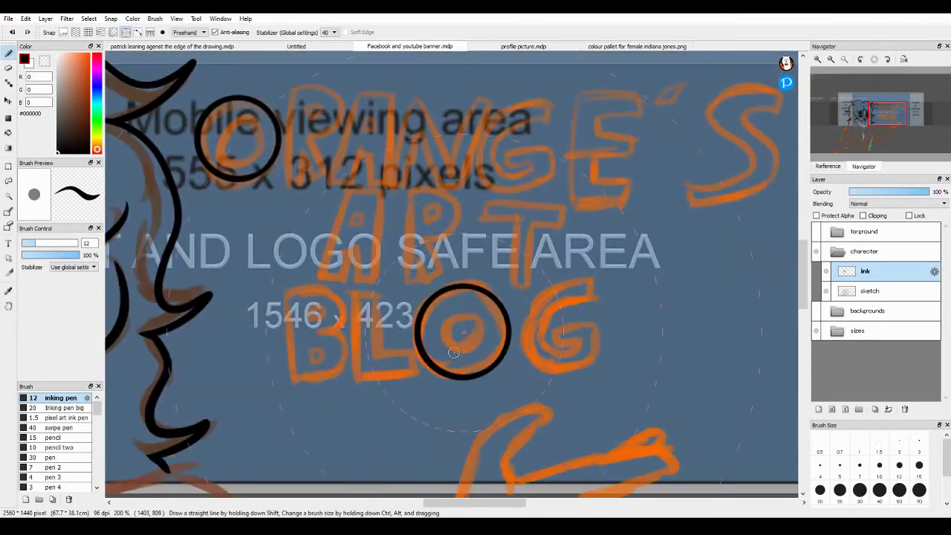
{"action": "left_click", "coordinate": [63, 33]}
{"action": "key", "text": "e"}
{"action": "key", "text": "ctrl+z"}
{"action": "key", "text": "ctrl+z"}
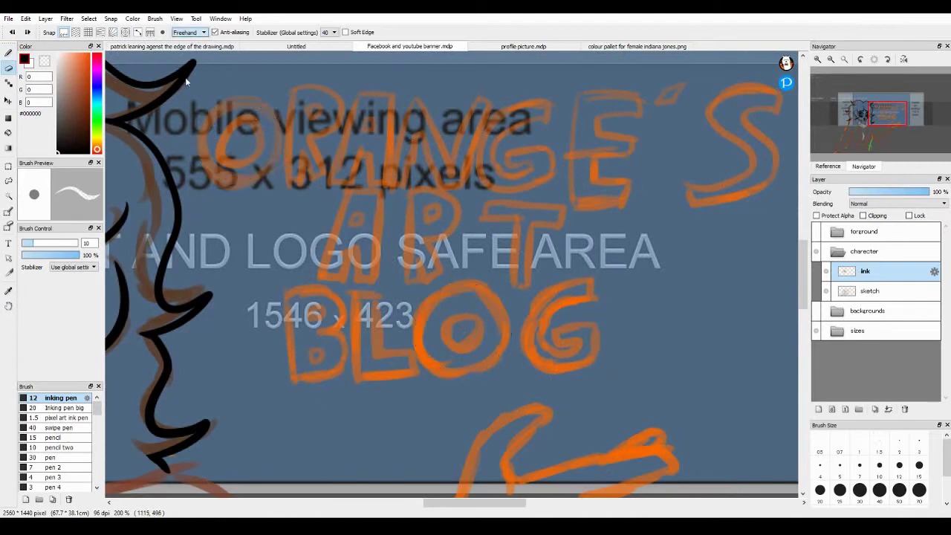
{"action": "scroll", "coordinate": [241, 222], "scroll_direction": "up", "scroll_amount": 3}
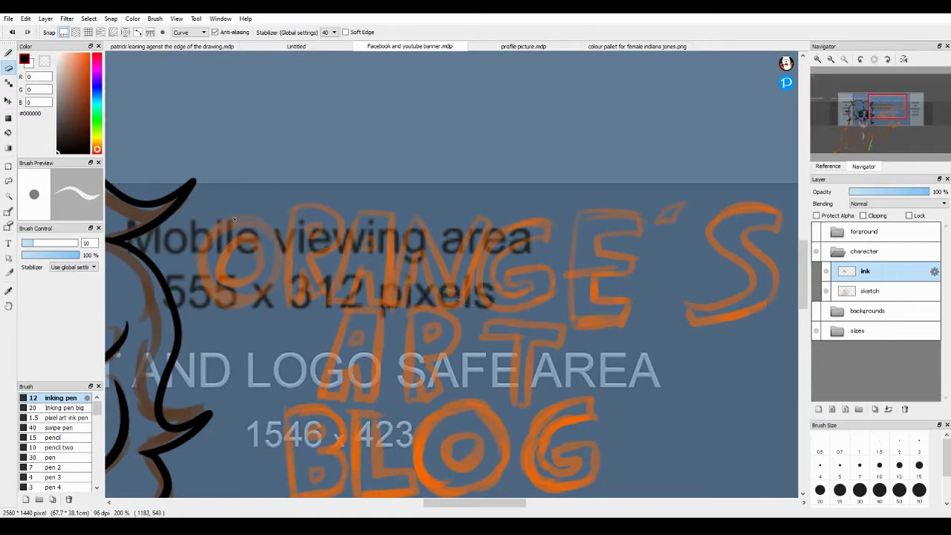
{"action": "key", "text": "b"}
{"action": "scroll", "coordinate": [211, 245], "scroll_direction": "up", "scroll_amount": 3}
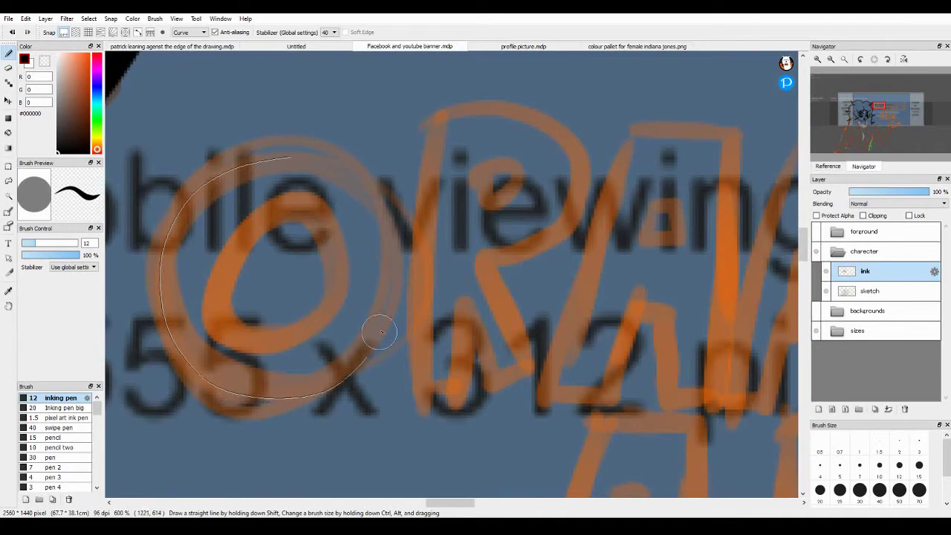
{"action": "left_click", "coordinate": [290, 158]}
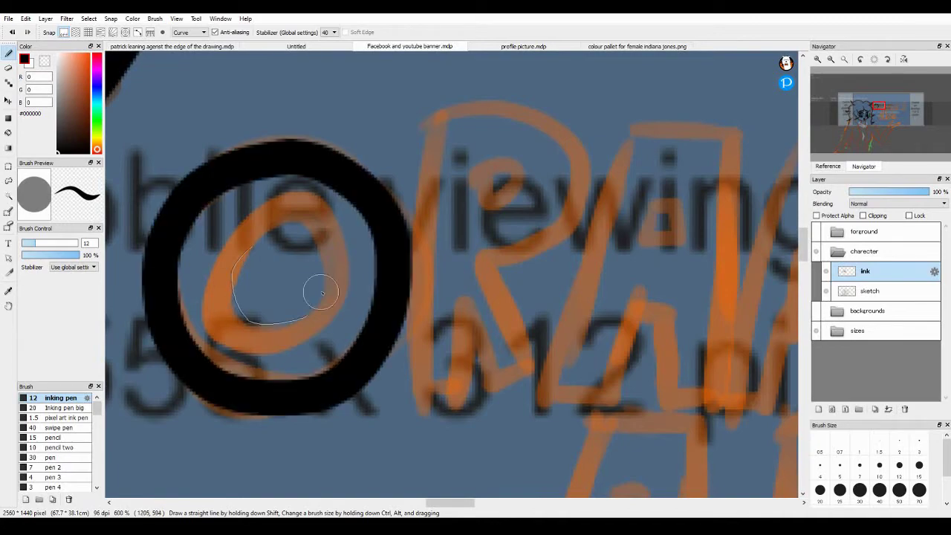
{"action": "left_click", "coordinate": [255, 245]}
{"action": "key", "text": "ctrl+z"}
{"action": "key", "text": "ctrl+z"}
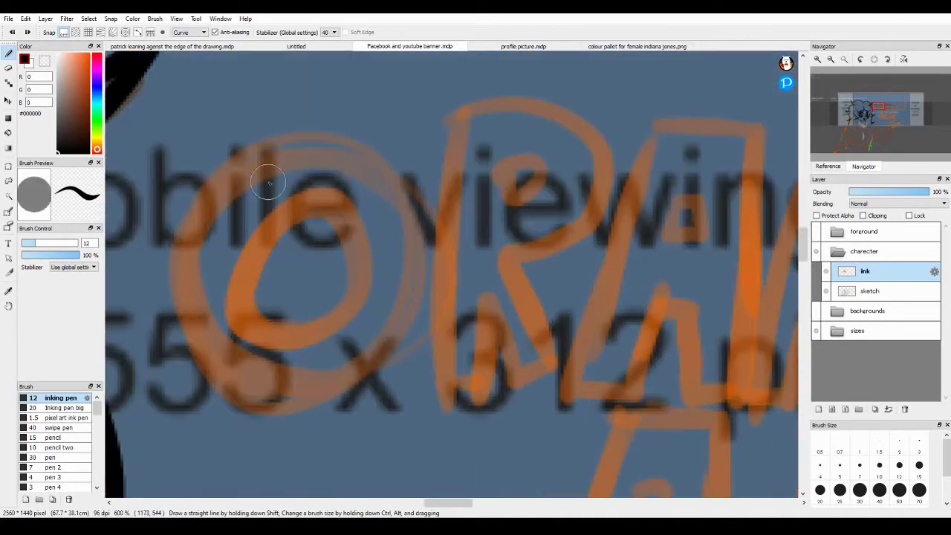
Step: Ink the outlines of the letters O, R, A and N in the title's first word
{"action": "left_click_drag", "start_coordinate": [268, 184], "coordinate": [274, 364]}
{"action": "key", "text": "ctrl+z"}
{"action": "key", "text": "ctrl+y"}
{"action": "mouse_move", "coordinate": [283, 158]}
{"action": "left_mouse_down"}
{"action": "mouse_move", "coordinate": [352, 418]}
{"action": "mouse_move", "coordinate": [399, 148]}
{"action": "left_mouse_up"}
{"action": "scroll", "coordinate": [379, 289], "scroll_direction": "right", "scroll_amount": 3}
{"action": "mouse_move", "coordinate": [389, 334]}
{"action": "left_mouse_down"}
{"action": "mouse_move", "coordinate": [402, 130]}
{"action": "mouse_move", "coordinate": [335, 297]}
{"action": "mouse_move", "coordinate": [402, 192]}
{"action": "mouse_move", "coordinate": [353, 398]}
{"action": "mouse_move", "coordinate": [510, 427]}
{"action": "mouse_move", "coordinate": [563, 176]}
{"action": "mouse_move", "coordinate": [478, 236]}
{"action": "mouse_move", "coordinate": [397, 185]}
{"action": "left_mouse_up"}
{"action": "scroll", "coordinate": [354, 399], "scroll_direction": "right", "scroll_amount": 3}
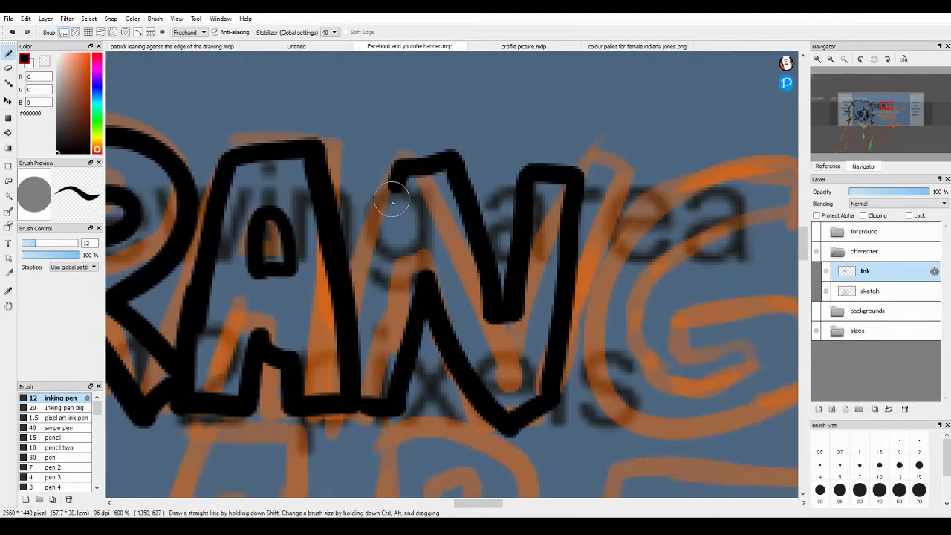
Step: Ink the letters G and E, the apostrophe and the S to complete "ORANGE'S"
{"action": "scroll", "coordinate": [446, 178], "scroll_direction": "right", "scroll_amount": 3}
{"action": "mouse_move", "coordinate": [524, 165]}
{"action": "left_mouse_down"}
{"action": "mouse_move", "coordinate": [503, 163]}
{"action": "mouse_move", "coordinate": [467, 330]}
{"action": "mouse_move", "coordinate": [513, 335]}
{"action": "left_mouse_up"}
{"action": "scroll", "coordinate": [514, 170], "scroll_direction": "right", "scroll_amount": 3}
{"action": "mouse_move", "coordinate": [541, 121]}
{"action": "left_mouse_down"}
{"action": "mouse_move", "coordinate": [456, 233]}
{"action": "mouse_move", "coordinate": [361, 418]}
{"action": "mouse_move", "coordinate": [554, 142]}
{"action": "left_mouse_up"}
{"action": "scroll", "coordinate": [554, 143], "scroll_direction": "right", "scroll_amount": 3}
{"action": "left_click_drag", "start_coordinate": [443, 199], "coordinate": [439, 204]}
{"action": "scroll", "coordinate": [440, 204], "scroll_direction": "right", "scroll_amount": 3}
{"action": "mouse_move", "coordinate": [505, 119]}
{"action": "left_mouse_down"}
{"action": "mouse_move", "coordinate": [308, 399]}
{"action": "mouse_move", "coordinate": [492, 163]}
{"action": "mouse_move", "coordinate": [550, 149]}
{"action": "left_mouse_up"}
Step: Ink the outline and inner hole of the A in "ART"
{"action": "scroll", "coordinate": [534, 212], "scroll_direction": "down", "scroll_amount": 2}
{"action": "scroll", "coordinate": [534, 211], "scroll_direction": "down", "scroll_amount": 1}
{"action": "left_click_drag", "start_coordinate": [259, 167], "coordinate": [267, 254]}
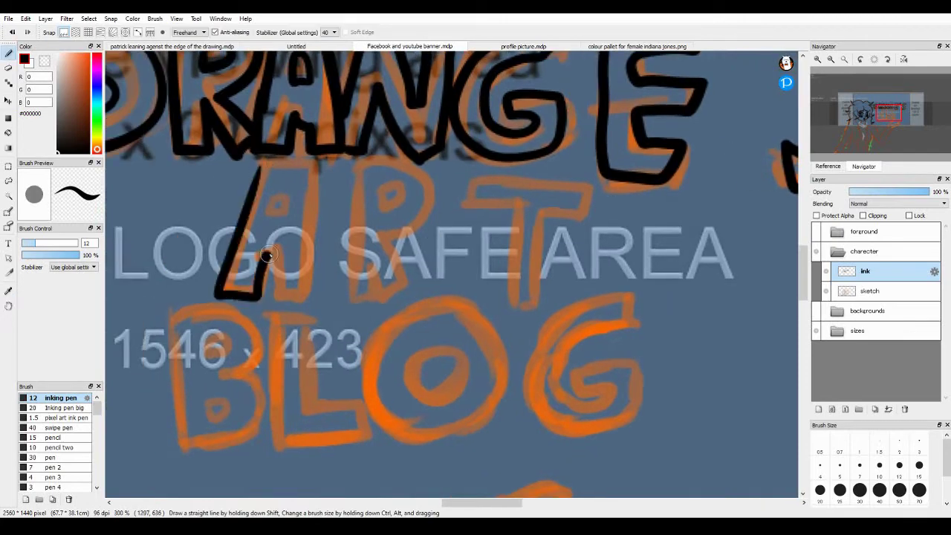
{"action": "scroll", "coordinate": [258, 167], "scroll_direction": "up", "scroll_amount": 3}
{"action": "scroll", "coordinate": [213, 293], "scroll_direction": "down", "scroll_amount": 1}
{"action": "left_click_drag", "start_coordinate": [401, 260], "coordinate": [388, 310]}
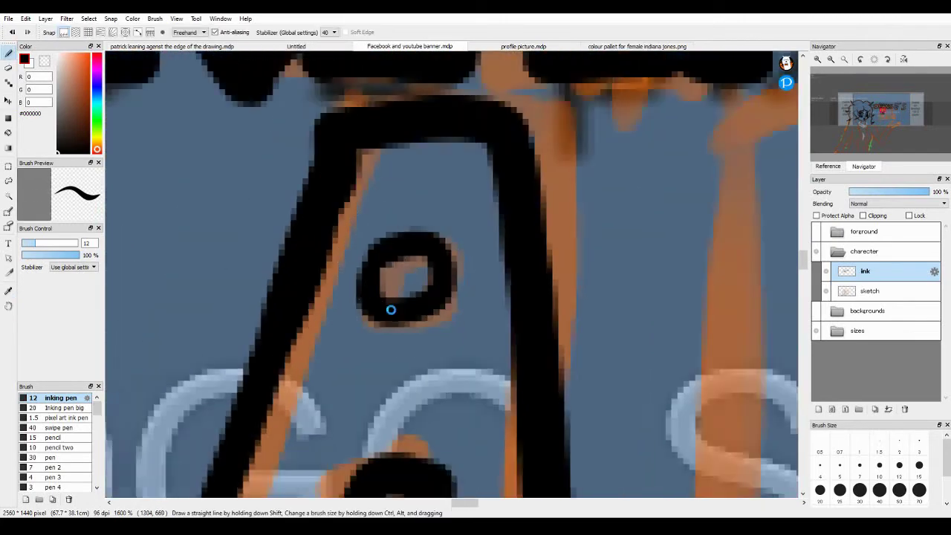
Step: Ink the outlines of the letters R and T to complete "ART"
{"action": "scroll", "coordinate": [362, 140], "scroll_direction": "right", "scroll_amount": 3}
{"action": "mouse_move", "coordinate": [363, 140]}
{"action": "left_mouse_down"}
{"action": "mouse_move", "coordinate": [348, 453]}
{"action": "mouse_move", "coordinate": [350, 199]}
{"action": "mouse_move", "coordinate": [385, 464]}
{"action": "mouse_move", "coordinate": [475, 451]}
{"action": "mouse_move", "coordinate": [433, 319]}
{"action": "mouse_move", "coordinate": [404, 130]}
{"action": "mouse_move", "coordinate": [345, 224]}
{"action": "mouse_move", "coordinate": [413, 249]}
{"action": "left_mouse_up"}
{"action": "scroll", "coordinate": [414, 249], "scroll_direction": "right", "scroll_amount": 3}
{"action": "mouse_move", "coordinate": [318, 144]}
{"action": "left_mouse_down"}
{"action": "mouse_move", "coordinate": [440, 180]}
{"action": "mouse_move", "coordinate": [456, 454]}
{"action": "left_mouse_up"}
{"action": "mouse_move", "coordinate": [461, 191]}
{"action": "left_mouse_down"}
{"action": "mouse_move", "coordinate": [501, 423]}
{"action": "mouse_move", "coordinate": [594, 196]}
{"action": "left_mouse_up"}
Step: Ink the B of "BLOG" with its outer outline and both inner holes
{"action": "scroll", "coordinate": [594, 196], "scroll_direction": "right", "scroll_amount": 6}
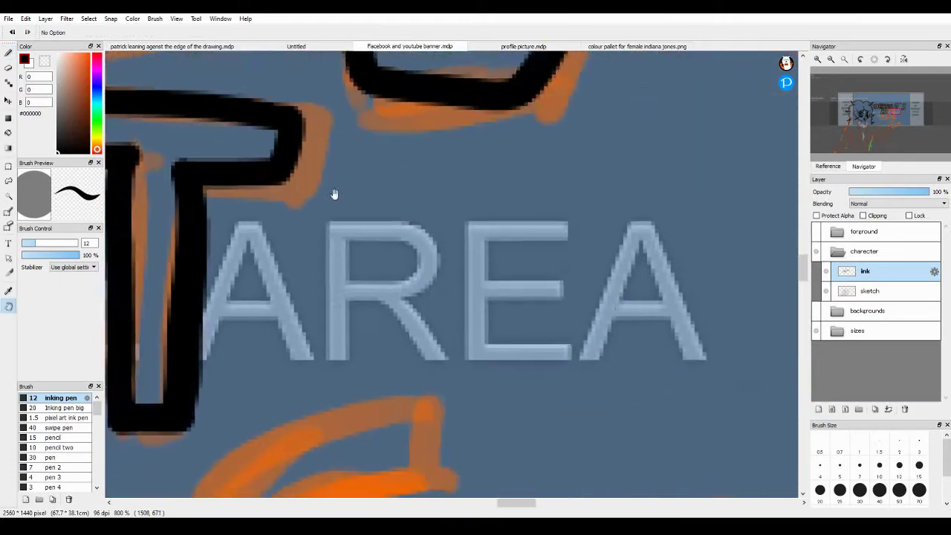
{"action": "mouse_move", "coordinate": [309, 112]}
{"action": "left_mouse_down"}
{"action": "mouse_move", "coordinate": [503, 205]}
{"action": "mouse_move", "coordinate": [378, 255]}
{"action": "left_mouse_up"}
{"action": "scroll", "coordinate": [276, 287], "scroll_direction": "right", "scroll_amount": 3}
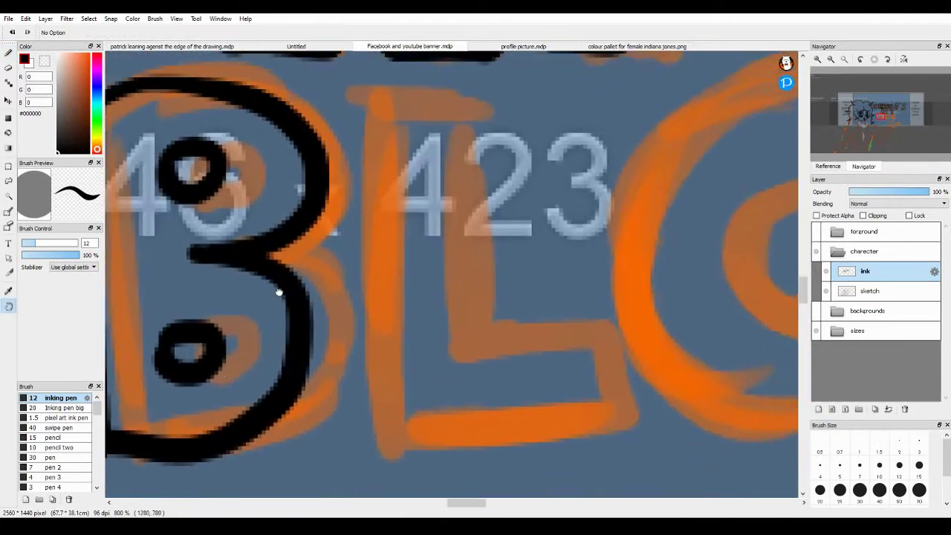
{"action": "scroll", "coordinate": [276, 287], "scroll_direction": "left", "scroll_amount": 2}
{"action": "left_click_drag", "start_coordinate": [338, 168], "coordinate": [339, 143]}
{"action": "left_click_drag", "start_coordinate": [331, 320], "coordinate": [336, 349]}
Step: Ink the outlines of the letters L, O and G to complete "BLOG"
{"action": "scroll", "coordinate": [336, 349], "scroll_direction": "right", "scroll_amount": 2}
{"action": "left_click_drag", "start_coordinate": [392, 75], "coordinate": [394, 416]}
{"action": "mouse_move", "coordinate": [394, 416]}
{"action": "left_mouse_down"}
{"action": "mouse_move", "coordinate": [467, 315]}
{"action": "mouse_move", "coordinate": [476, 82]}
{"action": "mouse_move", "coordinate": [637, 355]}
{"action": "mouse_move", "coordinate": [372, 228]}
{"action": "mouse_move", "coordinate": [450, 240]}
{"action": "mouse_move", "coordinate": [548, 96]}
{"action": "mouse_move", "coordinate": [315, 233]}
{"action": "mouse_move", "coordinate": [297, 282]}
{"action": "left_mouse_up"}
{"action": "scroll", "coordinate": [476, 223], "scroll_direction": "right", "scroll_amount": 8}
{"action": "scroll", "coordinate": [371, 228], "scroll_direction": "right", "scroll_amount": 3}
{"action": "scroll", "coordinate": [372, 228], "scroll_direction": "right", "scroll_amount": 5}
{"action": "key", "text": "e"}
{"action": "key", "text": "b"}
{"action": "mouse_move", "coordinate": [475, 104]}
{"action": "left_mouse_down"}
{"action": "mouse_move", "coordinate": [414, 111]}
{"action": "mouse_move", "coordinate": [290, 297]}
{"action": "left_mouse_up"}
{"action": "scroll", "coordinate": [650, 314], "scroll_direction": "down", "scroll_amount": 4}
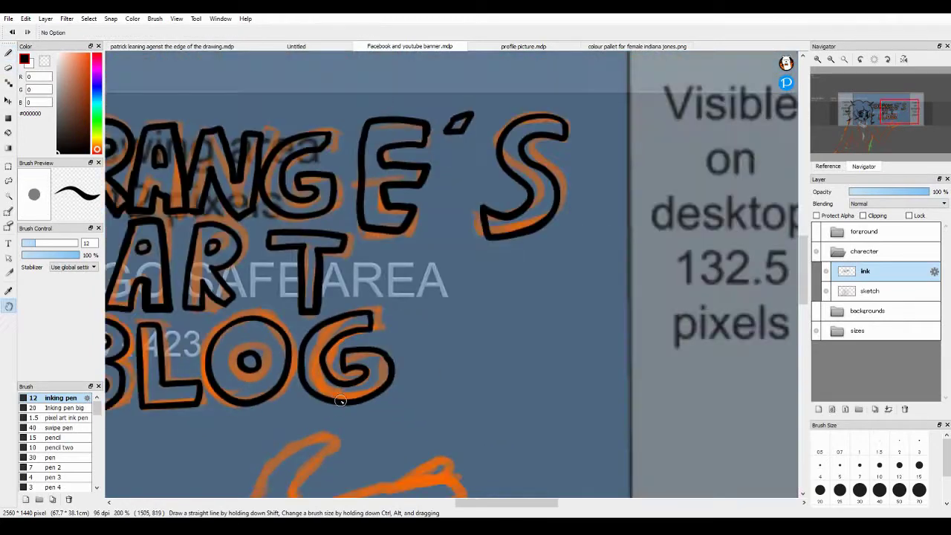
Step: Ink the grey neck scarf and the upper jacket edge beside it
{"action": "scroll", "coordinate": [650, 314], "scroll_direction": "down", "scroll_amount": 1}
{"action": "scroll", "coordinate": [488, 245], "scroll_direction": "up", "scroll_amount": 2}
{"action": "scroll", "coordinate": [488, 244], "scroll_direction": "up", "scroll_amount": 2}
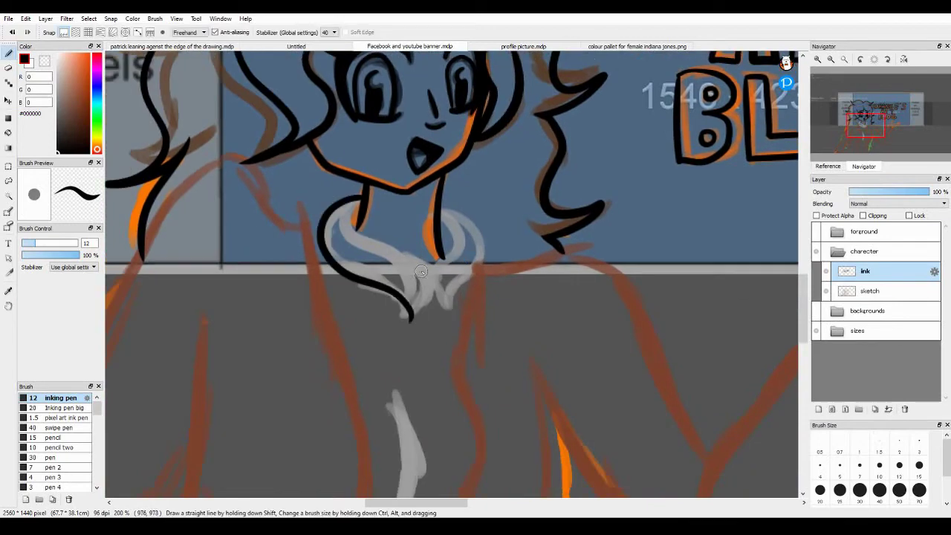
{"action": "mouse_move", "coordinate": [476, 157]}
{"action": "left_mouse_down"}
{"action": "mouse_move", "coordinate": [547, 315]}
{"action": "mouse_move", "coordinate": [512, 453]}
{"action": "left_mouse_up"}
{"action": "key", "text": "ctrl+z"}
{"action": "mouse_move", "coordinate": [476, 158]}
{"action": "left_mouse_down"}
{"action": "mouse_move", "coordinate": [505, 245]}
{"action": "mouse_move", "coordinate": [499, 472]}
{"action": "left_mouse_up"}
{"action": "mouse_move", "coordinate": [249, 123]}
{"action": "left_mouse_down"}
{"action": "mouse_move", "coordinate": [435, 440]}
{"action": "mouse_move", "coordinate": [416, 490]}
{"action": "left_mouse_up"}
{"action": "left_click_drag", "start_coordinate": [236, 207], "coordinate": [295, 218]}
Step: Ink the jacket's right front edge from the chest curve down toward the canvas's lower edge
{"action": "key", "text": "b"}
{"action": "scroll", "coordinate": [295, 218], "scroll_direction": "down", "scroll_amount": 3}
{"action": "left_click_drag", "start_coordinate": [416, 335], "coordinate": [416, 200]}
{"action": "left_click_drag", "start_coordinate": [437, 149], "coordinate": [401, 306]}
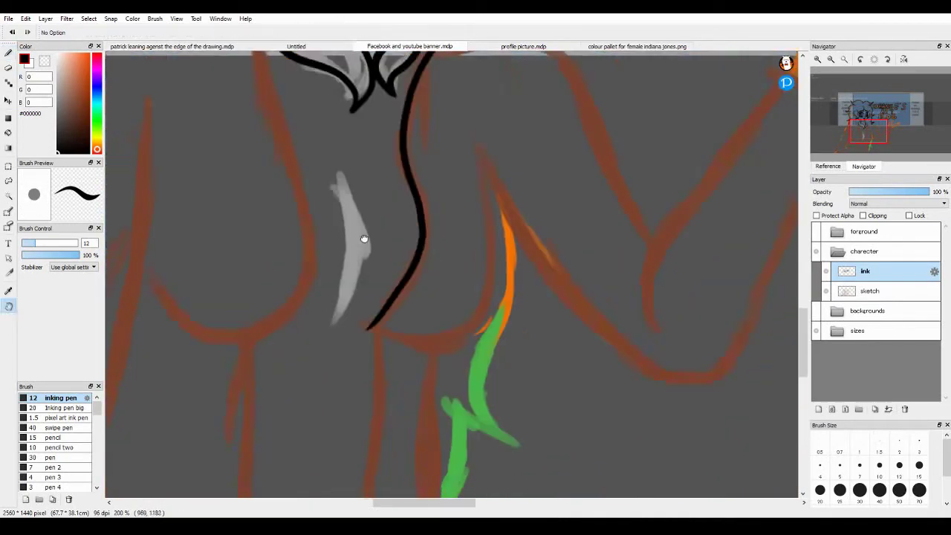
{"action": "mouse_move", "coordinate": [401, 222]}
{"action": "left_mouse_down"}
{"action": "mouse_move", "coordinate": [382, 210]}
{"action": "mouse_move", "coordinate": [376, 340]}
{"action": "left_mouse_up"}
{"action": "left_click_drag", "start_coordinate": [305, 198], "coordinate": [409, 414]}
{"action": "mouse_move", "coordinate": [355, 115]}
{"action": "left_mouse_down"}
{"action": "mouse_move", "coordinate": [383, 108]}
{"action": "mouse_move", "coordinate": [382, 425]}
{"action": "mouse_move", "coordinate": [364, 437]}
{"action": "left_mouse_up"}
{"action": "key", "text": "ctrl+z"}
{"action": "key", "text": "ctrl+z"}
{"action": "key", "text": "ctrl+z"}
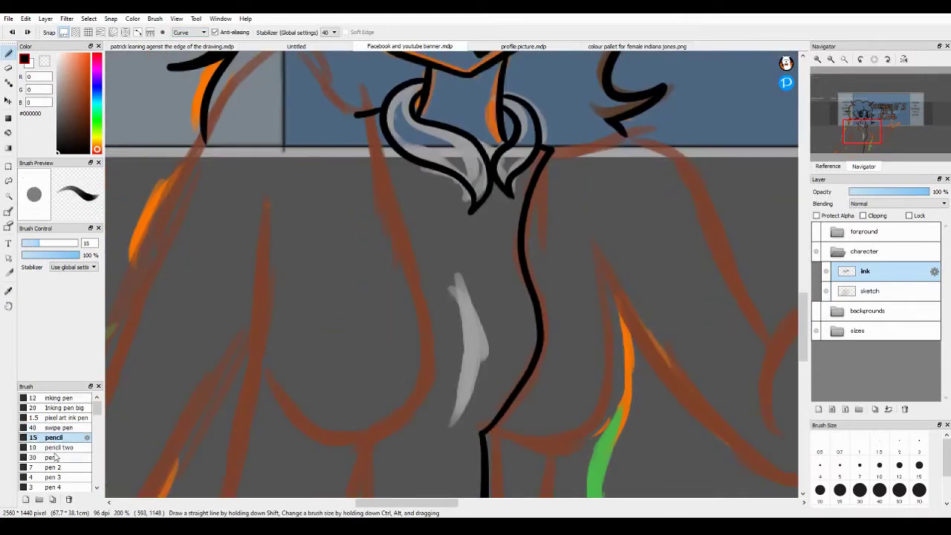
Step: Trace the jacket's left front and rounded chest as one curve with pen 2 at size 7, and return to the inking pen
{"action": "left_click", "coordinate": [54, 466]}
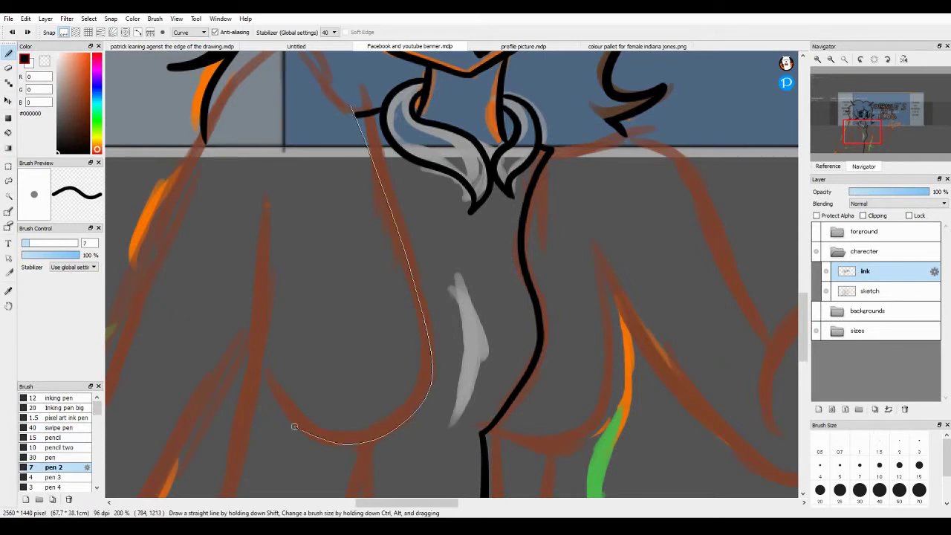
{"action": "left_click_drag", "start_coordinate": [308, 435], "coordinate": [308, 434]}
{"action": "left_click", "coordinate": [60, 398]}
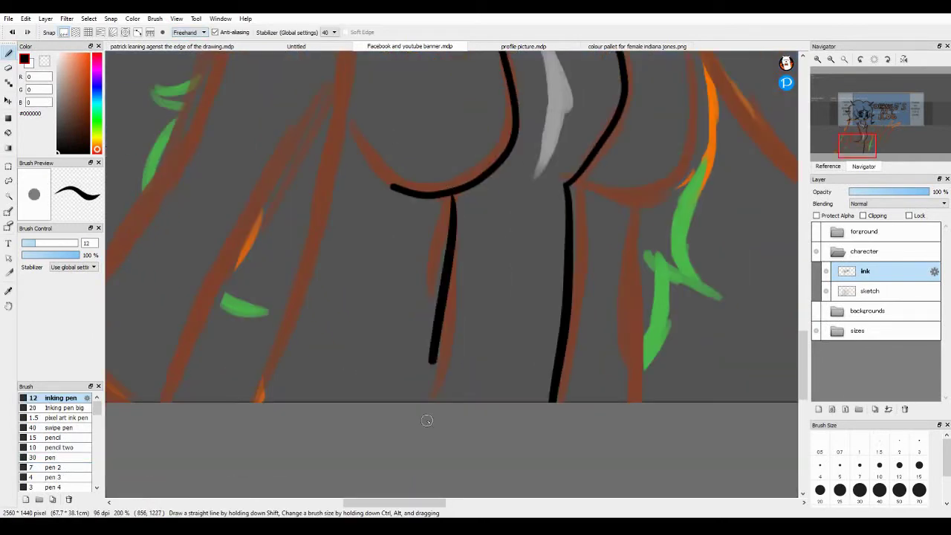
Step: Ink the line between the left arm and torso and the grey fold at the middle of the chest
{"action": "scroll", "coordinate": [425, 459], "scroll_direction": "up", "scroll_amount": 3}
{"action": "mouse_move", "coordinate": [496, 155]}
{"action": "left_mouse_down"}
{"action": "mouse_move", "coordinate": [482, 301]}
{"action": "mouse_move", "coordinate": [610, 156]}
{"action": "mouse_move", "coordinate": [518, 303]}
{"action": "mouse_move", "coordinate": [442, 158]}
{"action": "mouse_move", "coordinate": [471, 350]}
{"action": "mouse_move", "coordinate": [359, 219]}
{"action": "mouse_move", "coordinate": [386, 297]}
{"action": "mouse_move", "coordinate": [495, 240]}
{"action": "left_mouse_up"}
{"action": "scroll", "coordinate": [528, 365], "scroll_direction": "right", "scroll_amount": 2}
{"action": "key", "text": "space"}
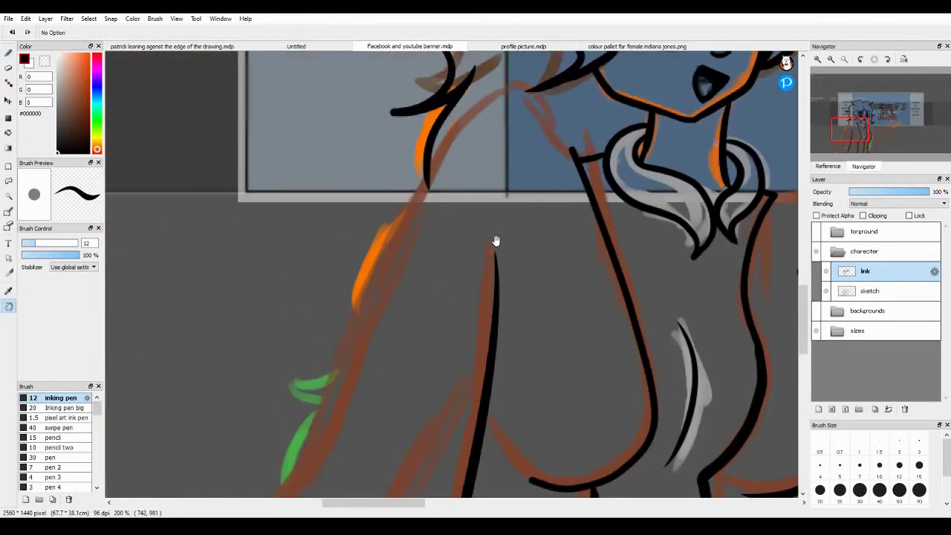
Step: Ink the right shoulder and the upper arm down to the inner elbow
{"action": "scroll", "coordinate": [495, 240], "scroll_direction": "right", "scroll_amount": 4}
{"action": "mouse_move", "coordinate": [394, 185]}
{"action": "left_mouse_down"}
{"action": "mouse_move", "coordinate": [499, 165]}
{"action": "mouse_move", "coordinate": [634, 387]}
{"action": "left_mouse_up"}
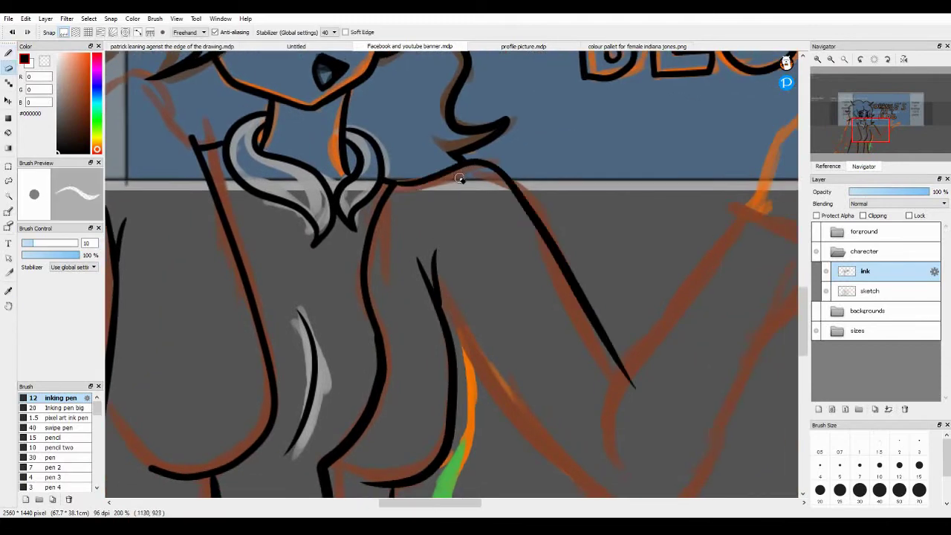
{"action": "scroll", "coordinate": [459, 178], "scroll_direction": "down", "scroll_amount": 3}
Step: Flip the canvas view horizontally and ink the bent arm's elbow and forearm up to the sleeve cuff
{"action": "key", "text": "h"}
{"action": "mouse_move", "coordinate": [443, 435]}
{"action": "left_mouse_down"}
{"action": "mouse_move", "coordinate": [216, 184]}
{"action": "mouse_move", "coordinate": [274, 259]}
{"action": "left_mouse_up"}
{"action": "key", "text": "ctrl+z"}
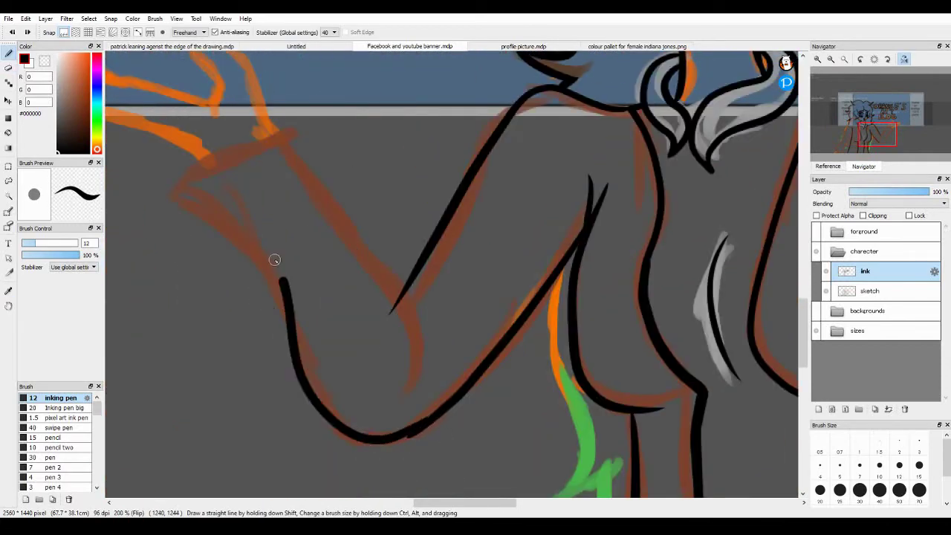
{"action": "key", "text": "ctrl+z"}
{"action": "mouse_move", "coordinate": [165, 187]}
{"action": "left_mouse_down"}
{"action": "mouse_move", "coordinate": [424, 427]}
{"action": "mouse_move", "coordinate": [449, 398]}
{"action": "left_mouse_up"}
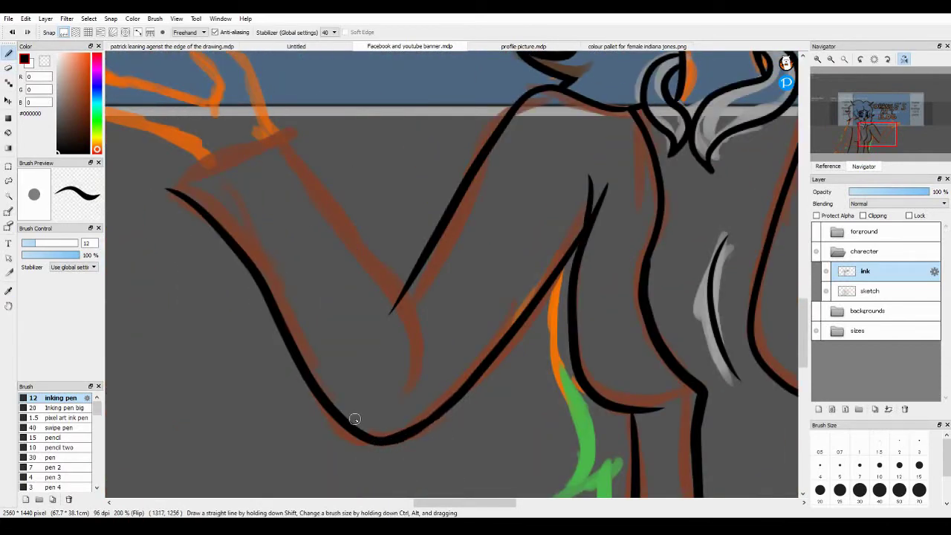
{"action": "key", "text": "ctrl+z"}
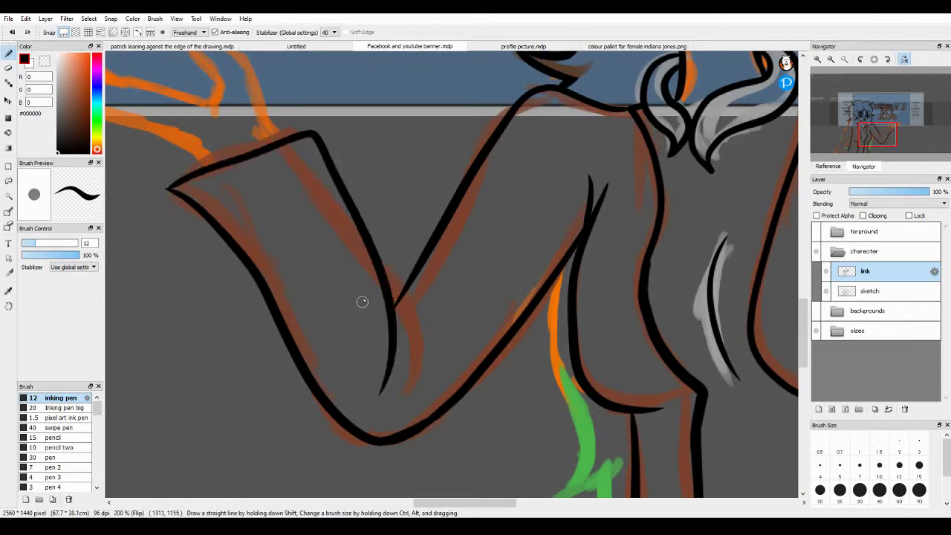
Step: Undo the raised forearm's inner line and cuff, and re-ink the inner line closer to the sketch down to the elbow crease
{"action": "key", "text": "ctrl+z"}
{"action": "left_click_drag", "start_coordinate": [266, 125], "coordinate": [402, 392]}
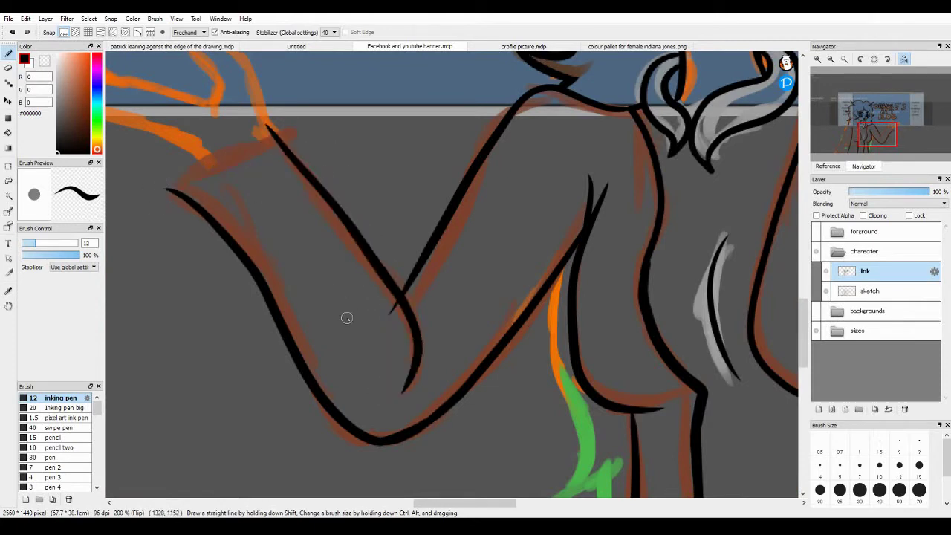
{"action": "key", "text": "e"}
{"action": "scroll", "coordinate": [308, 280], "scroll_direction": "up", "scroll_amount": 4}
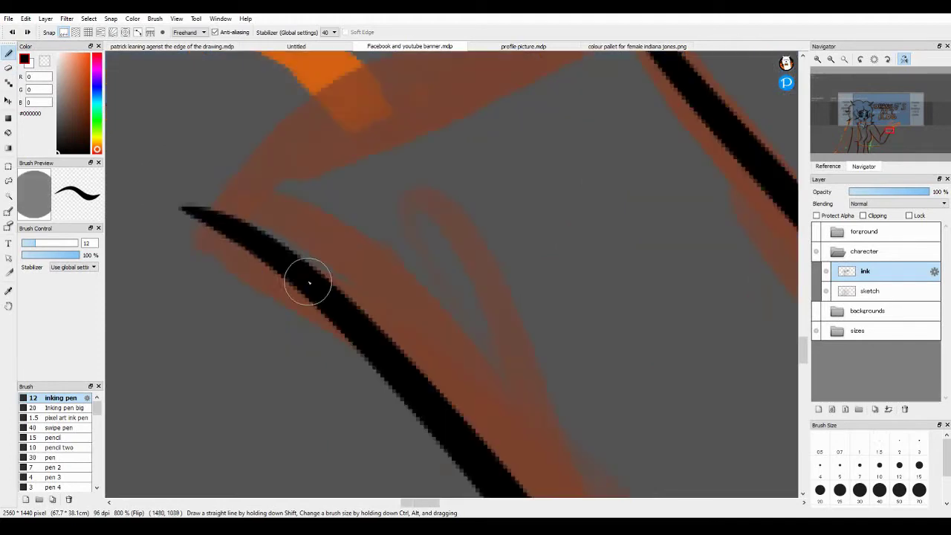
Step: Ink the raised open hand over the orange sketch, from the thumb around the fingers to the sleeve cuff
{"action": "scroll", "coordinate": [534, 115], "scroll_direction": "down", "scroll_amount": 4}
{"action": "key", "text": "b"}
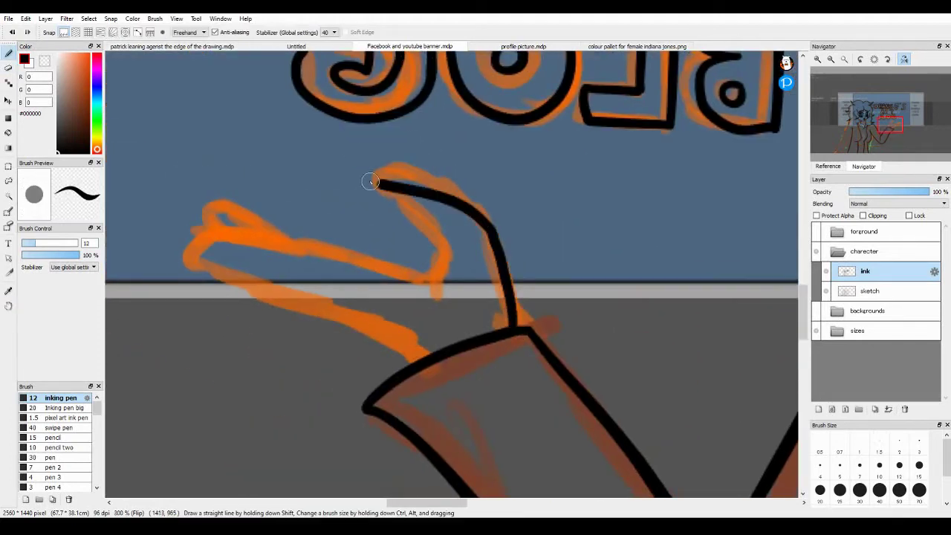
{"action": "left_click_drag", "start_coordinate": [380, 178], "coordinate": [435, 271]}
{"action": "left_click_drag", "start_coordinate": [264, 243], "coordinate": [401, 366]}
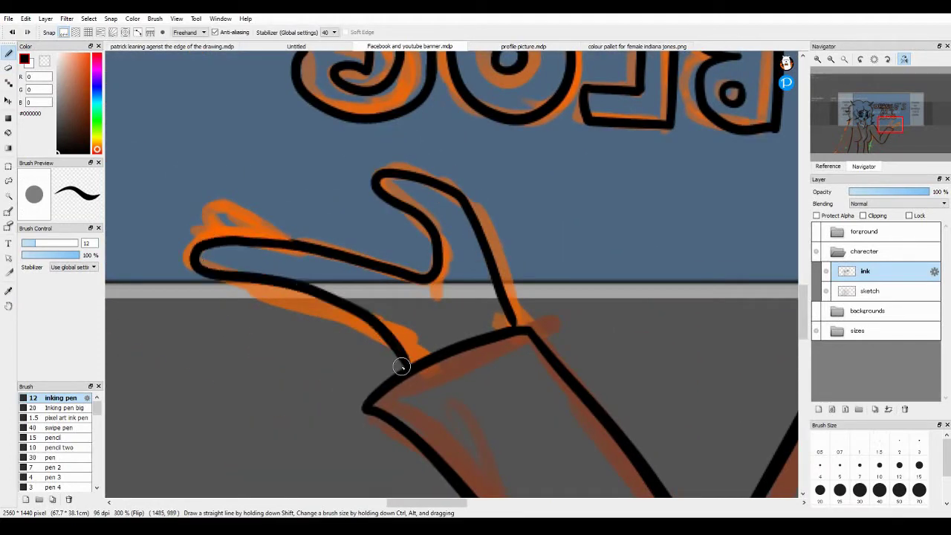
{"action": "scroll", "coordinate": [399, 219], "scroll_direction": "up", "scroll_amount": 3}
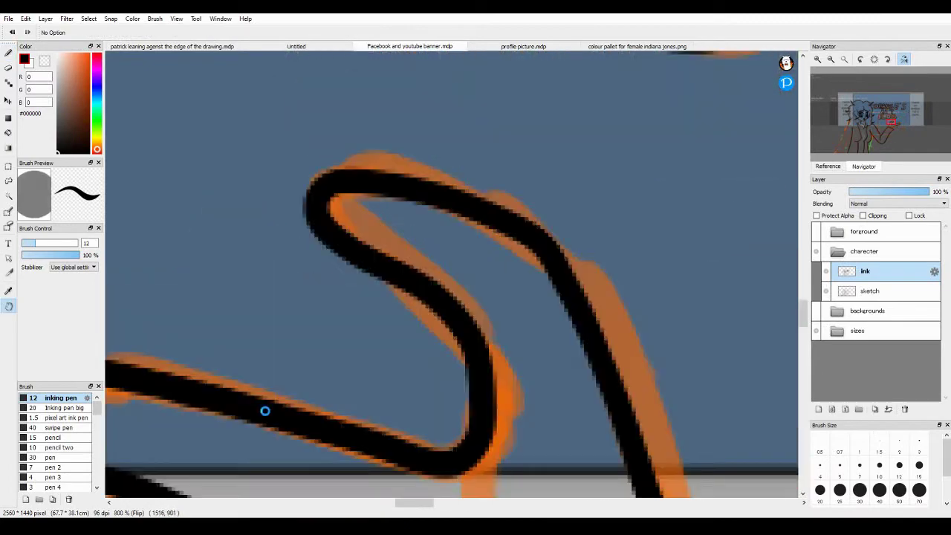
{"action": "mouse_move", "coordinate": [265, 409]}
{"action": "left_mouse_down"}
{"action": "mouse_move", "coordinate": [260, 220]}
{"action": "mouse_move", "coordinate": [572, 301]}
{"action": "left_mouse_up"}
{"action": "key", "text": "ctrl+z"}
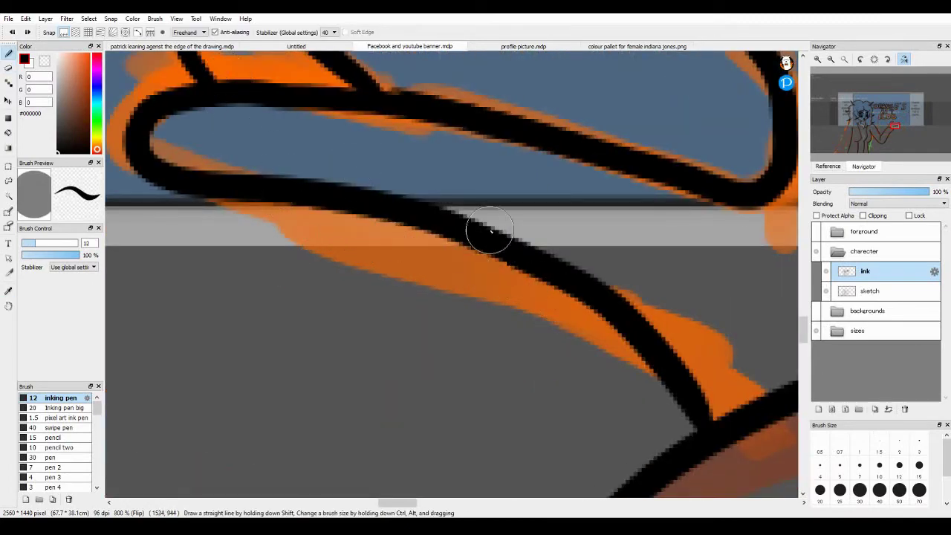
Step: Ink the hanging arm's sleeve cuff and the wrist line running off the canvas edge
{"action": "scroll", "coordinate": [607, 270], "scroll_direction": "down", "scroll_amount": 6}
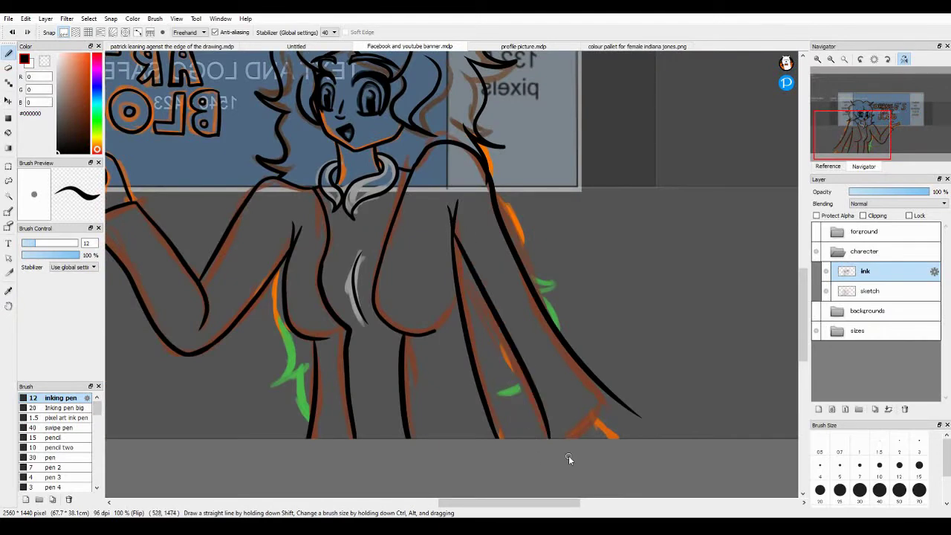
{"action": "scroll", "coordinate": [568, 460], "scroll_direction": "up", "scroll_amount": 4}
{"action": "key", "text": "e"}
{"action": "left_click_drag", "start_coordinate": [470, 209], "coordinate": [524, 290]}
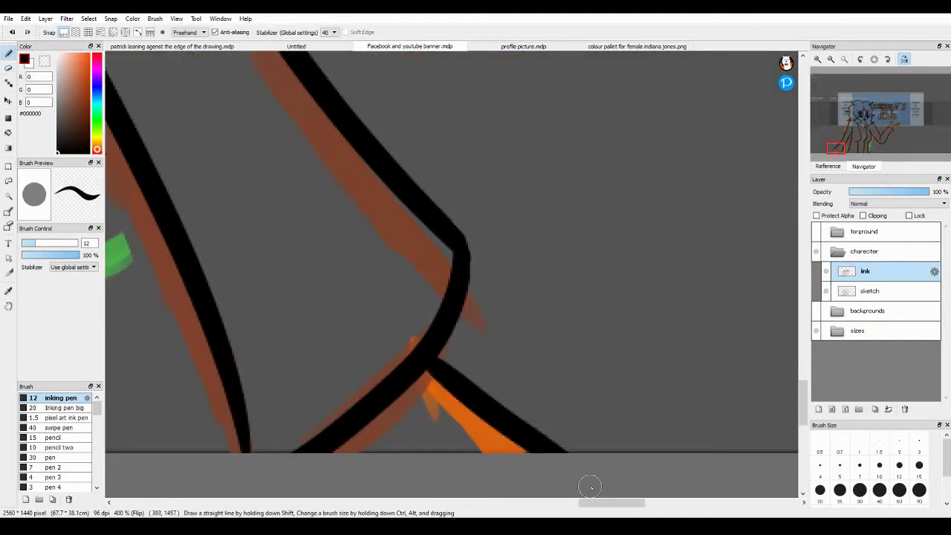
{"action": "scroll", "coordinate": [446, 215], "scroll_direction": "down", "scroll_amount": 4}
{"action": "scroll", "coordinate": [439, 204], "scroll_direction": "up", "scroll_amount": 4}
{"action": "scroll", "coordinate": [476, 320], "scroll_direction": "down", "scroll_amount": 4}
Step: Ink the long hair locks outside the hanging sleeve, between that arm and the torso, and beside the waist
{"action": "key", "text": "space"}
{"action": "left_click_drag", "start_coordinate": [476, 319], "coordinate": [417, 250]}
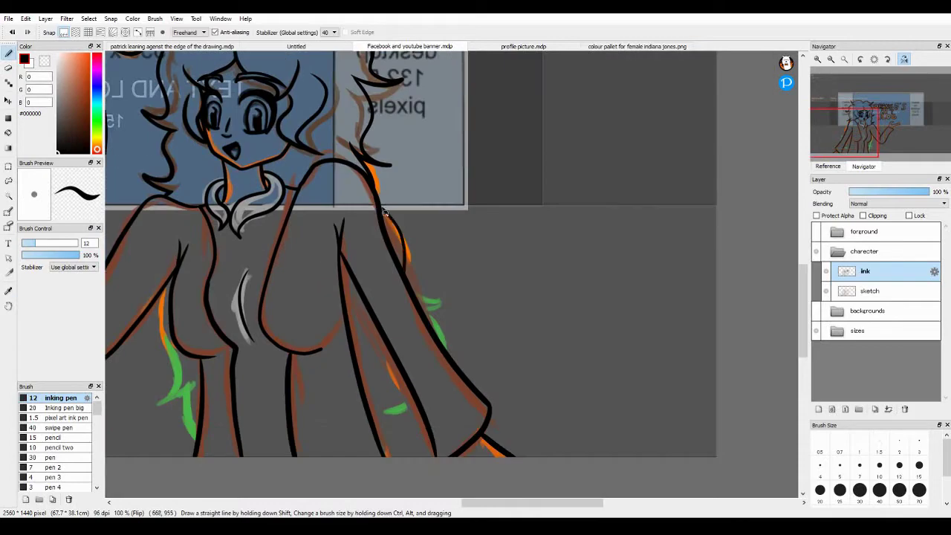
{"action": "key", "text": "space"}
{"action": "left_click_drag", "start_coordinate": [443, 346], "coordinate": [528, 307]}
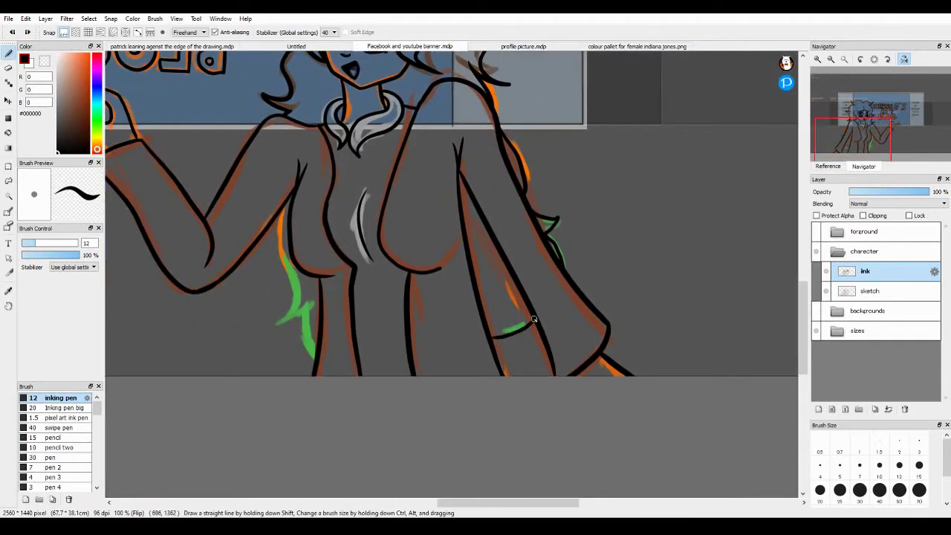
{"action": "scroll", "coordinate": [342, 226], "scroll_direction": "up", "scroll_amount": 1}
{"action": "scroll", "coordinate": [366, 372], "scroll_direction": "down", "scroll_amount": 2}
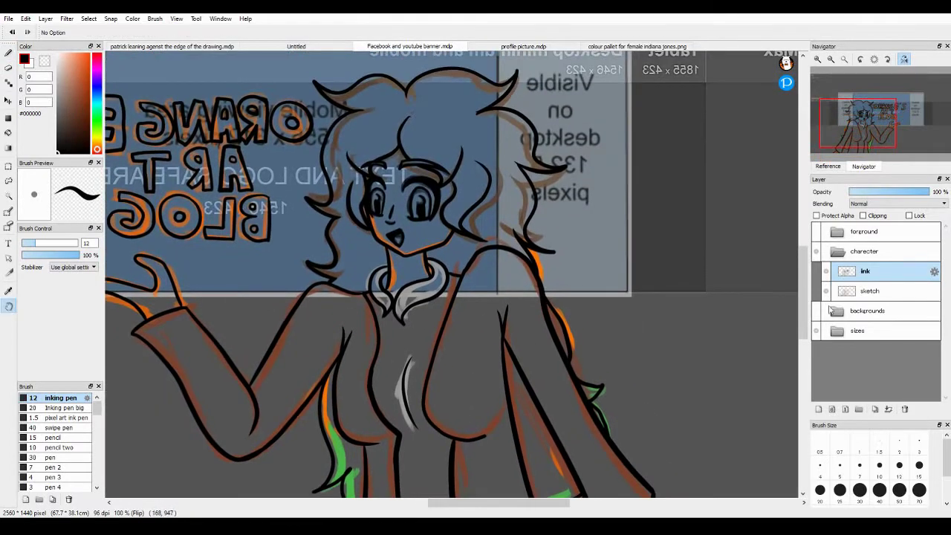
Step: Hide the sketch layer and restore the unflipped canvas view, with the ink layer active
{"action": "left_click", "coordinate": [871, 291]}
{"action": "key", "text": "space"}
{"action": "mouse_move", "coordinate": [305, 195]}
{"action": "left_mouse_down"}
{"action": "mouse_move", "coordinate": [475, 132]}
{"action": "mouse_move", "coordinate": [479, 213]}
{"action": "mouse_move", "coordinate": [562, 124]}
{"action": "left_mouse_up"}
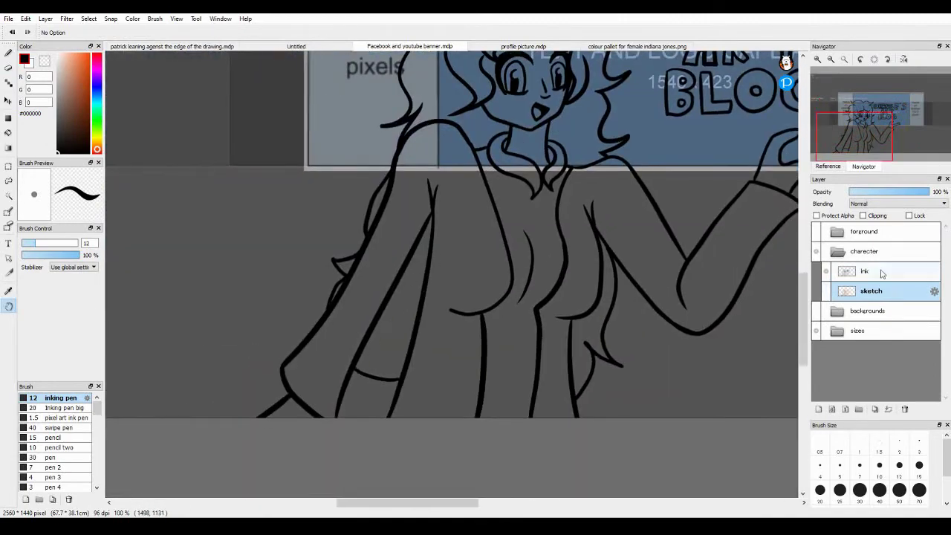
{"action": "left_click", "coordinate": [865, 270]}
Step: Erase and re-ink the hanging sleeve's inner edge line, and hide the sizes folder
{"action": "mouse_move", "coordinate": [431, 239]}
{"action": "left_mouse_down"}
{"action": "mouse_move", "coordinate": [349, 418]}
{"action": "mouse_move", "coordinate": [422, 224]}
{"action": "left_mouse_up"}
{"action": "key", "text": "e"}
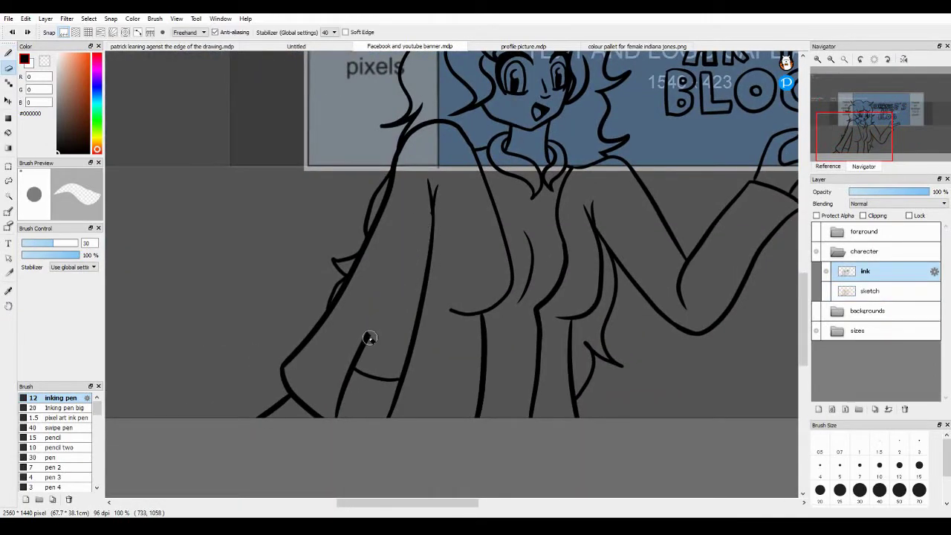
{"action": "left_click_drag", "start_coordinate": [370, 338], "coordinate": [338, 417]}
{"action": "key", "text": "p"}
{"action": "scroll", "coordinate": [355, 472], "scroll_direction": "down", "scroll_amount": 4}
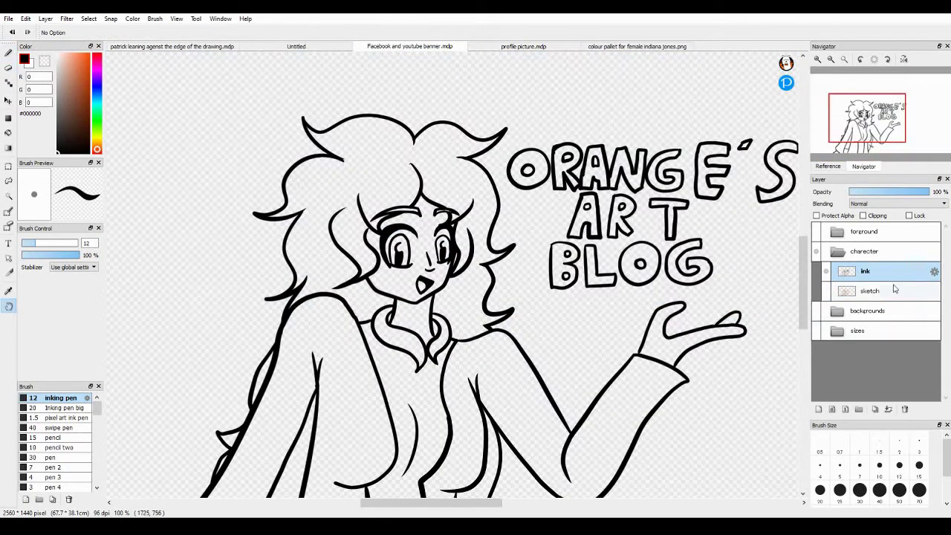
Step: Create a folder named colour with blank layers inside below the ink layer, and duplicate it as a folder named shading
{"action": "left_click", "coordinate": [859, 409]}
{"action": "left_click", "coordinate": [819, 409]}
{"action": "left_click", "coordinate": [819, 410]}
{"action": "left_click", "coordinate": [819, 409]}
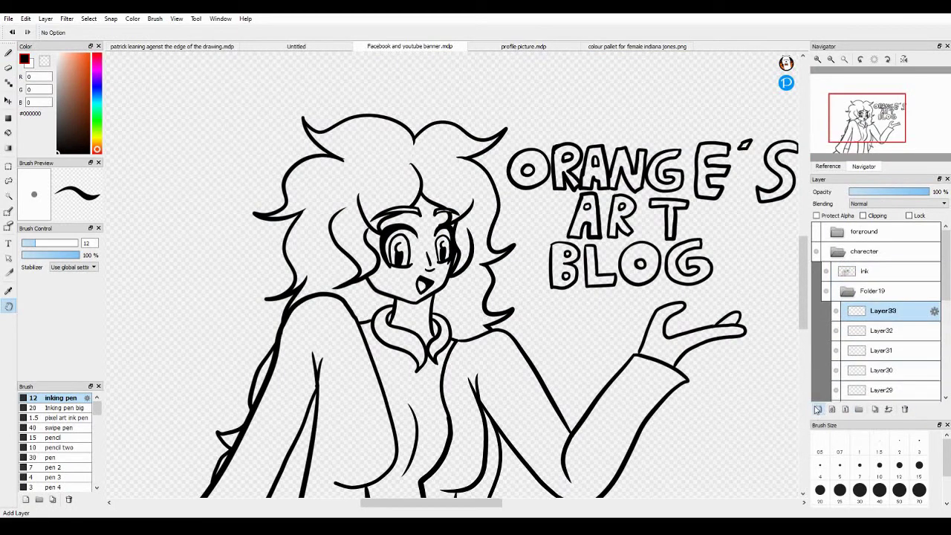
{"action": "left_click", "coordinate": [891, 291]}
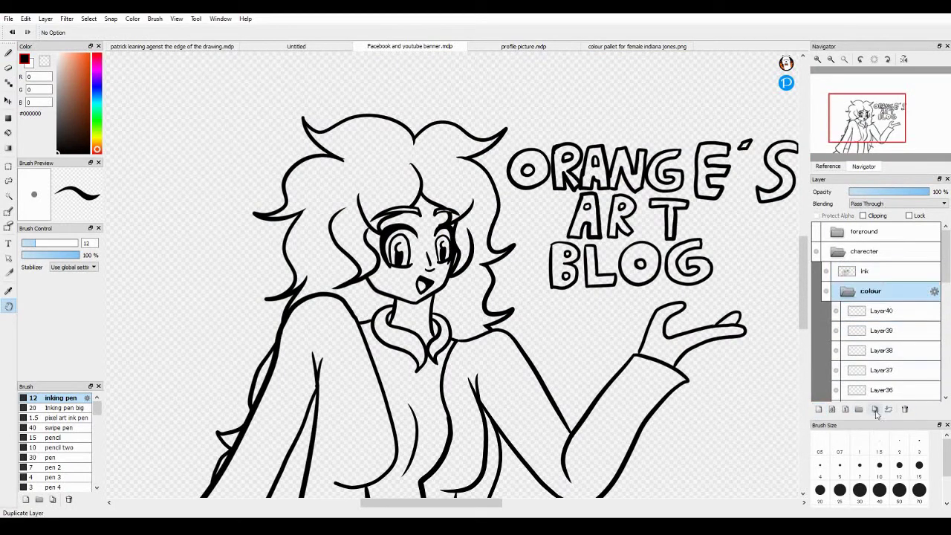
Step: Paint both eyebrows brown #67390A on Layer40 of the colour folder with the inking pen
{"action": "left_click", "coordinate": [880, 330]}
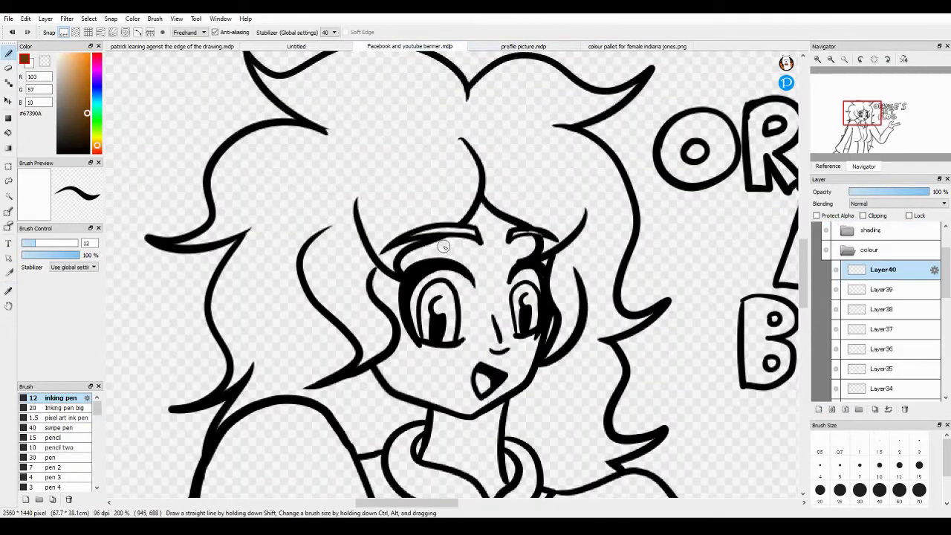
{"action": "scroll", "coordinate": [444, 246], "scroll_direction": "up", "scroll_amount": 3}
{"action": "mouse_move", "coordinate": [318, 213]}
{"action": "left_mouse_down"}
{"action": "mouse_move", "coordinate": [471, 196]}
{"action": "mouse_move", "coordinate": [563, 215]}
{"action": "left_mouse_up"}
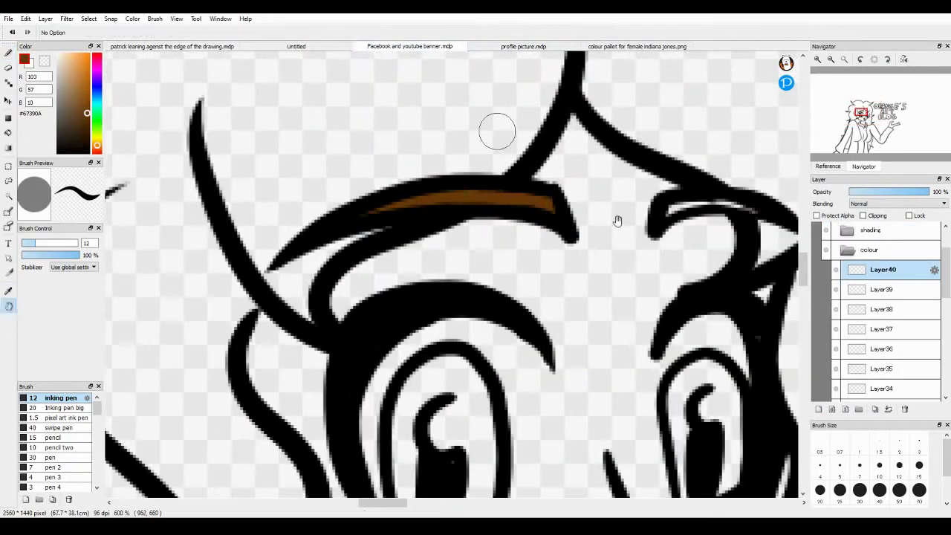
{"action": "scroll", "coordinate": [495, 131], "scroll_direction": "down", "scroll_amount": 1}
{"action": "left_click_drag", "start_coordinate": [446, 201], "coordinate": [563, 216]}
Step: Colour the main hair brown #76410C on Layer39, including the small gaps between the strands
{"action": "scroll", "coordinate": [320, 155], "scroll_direction": "down", "scroll_amount": 1}
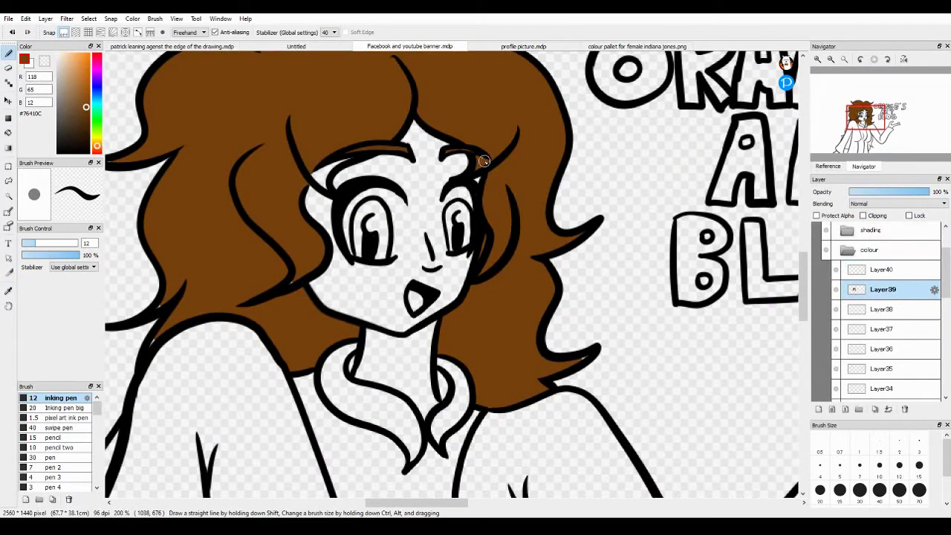
{"action": "scroll", "coordinate": [399, 287], "scroll_direction": "left", "scroll_amount": 3}
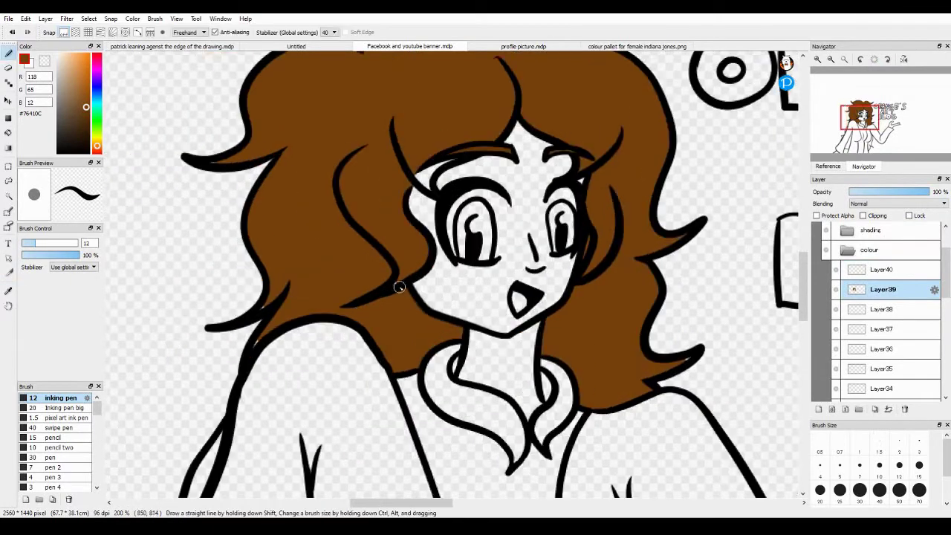
{"action": "scroll", "coordinate": [294, 267], "scroll_direction": "up", "scroll_amount": 3}
{"action": "scroll", "coordinate": [657, 145], "scroll_direction": "down", "scroll_amount": 4}
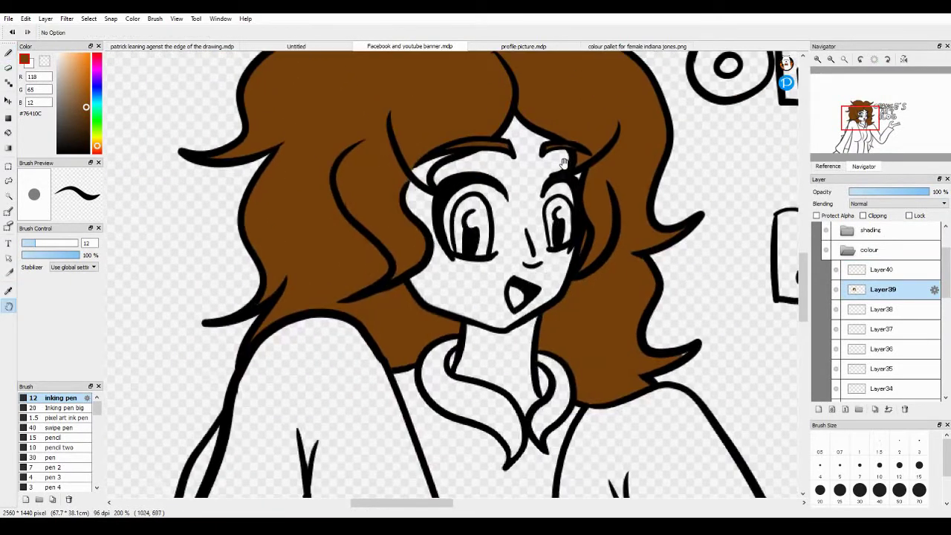
Step: Take orange #E67800 from the colour palette document and paint jagged orange hair ends on both sides of the collar
{"action": "left_click", "coordinate": [614, 46]}
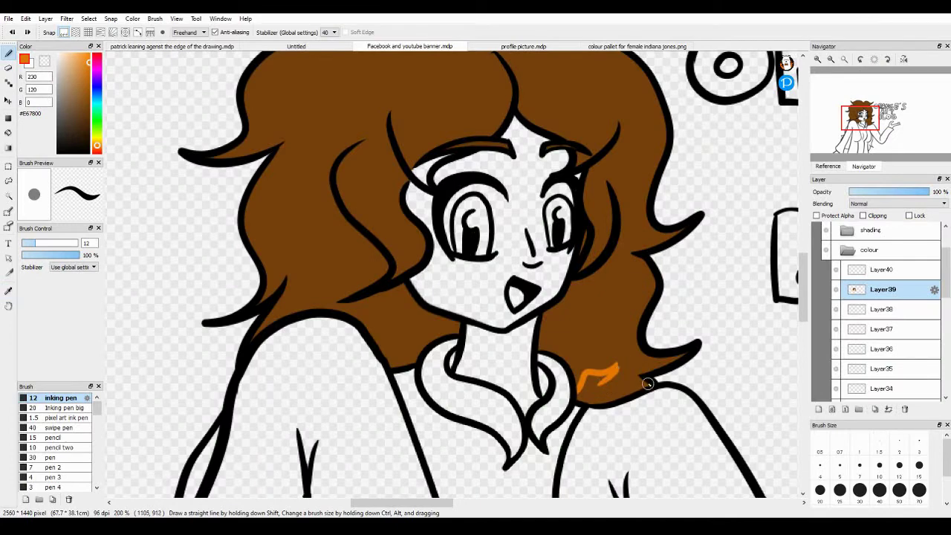
{"action": "left_click_drag", "start_coordinate": [594, 385], "coordinate": [632, 376]}
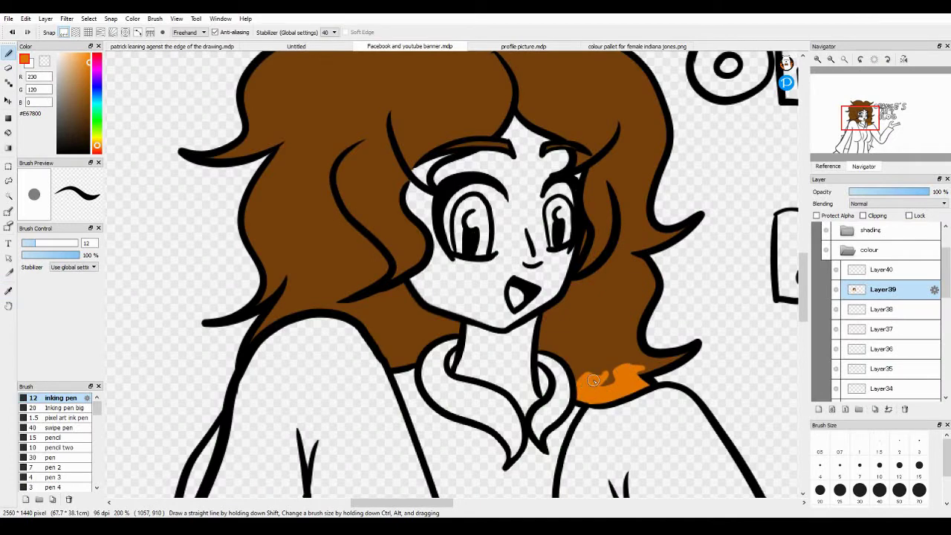
{"action": "scroll", "coordinate": [433, 351], "scroll_direction": "down", "scroll_amount": 1}
{"action": "scroll", "coordinate": [434, 351], "scroll_direction": "left", "scroll_amount": 1}
Step: Fill the hair locks beside the arms and torso with orange #E67800 and their lower parts with green #57A90F
{"action": "key", "text": "g"}
{"action": "scroll", "coordinate": [422, 320], "scroll_direction": "down", "scroll_amount": 5}
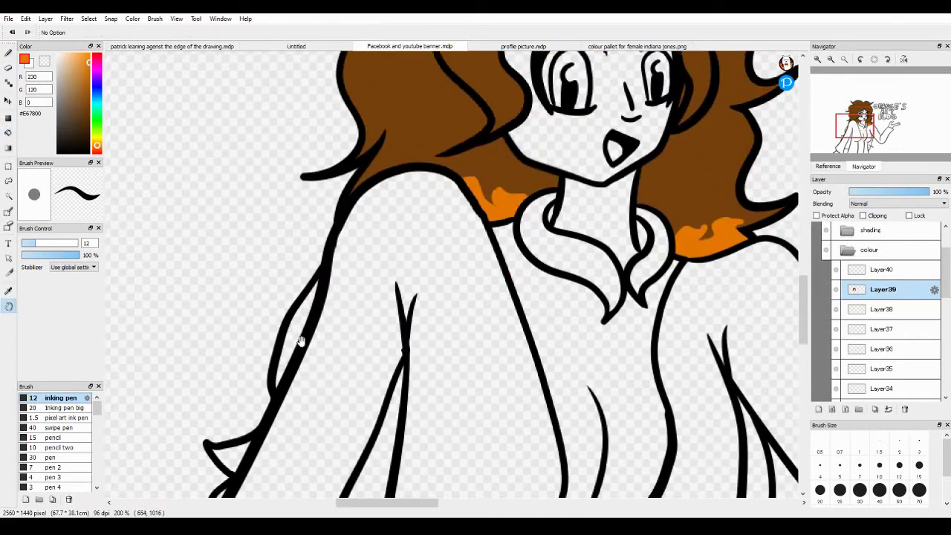
{"action": "left_click", "coordinate": [369, 182]}
{"action": "left_click", "coordinate": [451, 329]}
{"action": "scroll", "coordinate": [451, 329], "scroll_direction": "right", "scroll_amount": 5}
{"action": "scroll", "coordinate": [451, 329], "scroll_direction": "up", "scroll_amount": 2}
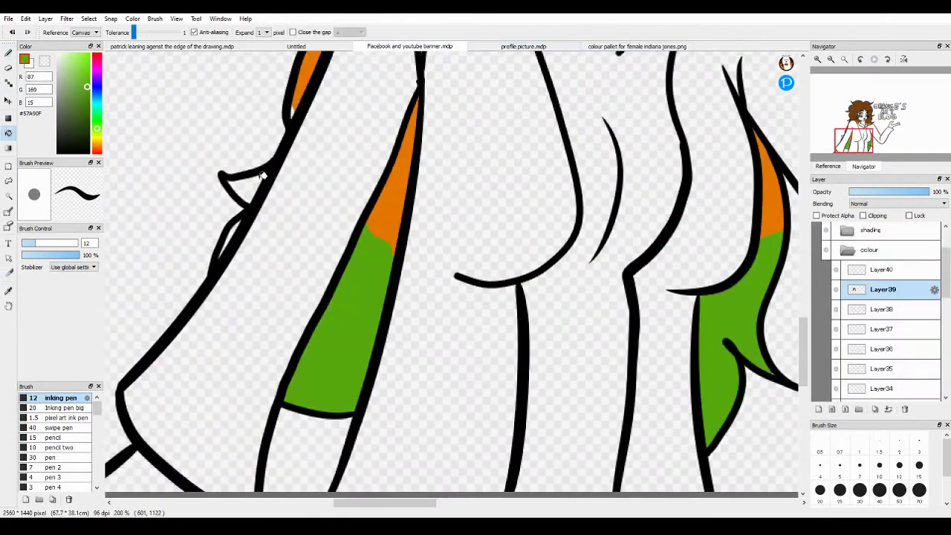
Step: Colour the small hair tips outside the hanging sleeve green #57A90F, including the narrow gaps
{"action": "left_click", "coordinate": [244, 189]}
{"action": "key", "text": "b"}
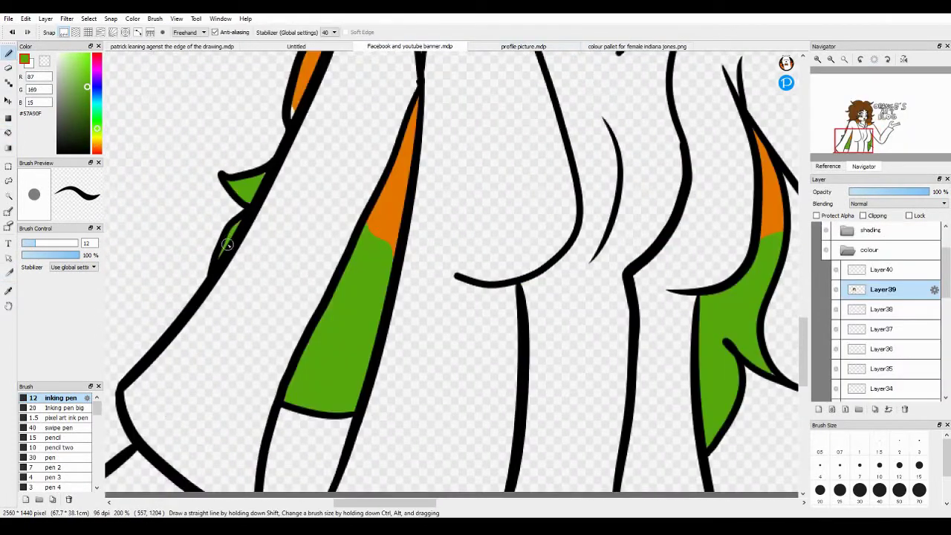
{"action": "scroll", "coordinate": [393, 261], "scroll_direction": "up", "scroll_amount": 3}
{"action": "scroll", "coordinate": [332, 354], "scroll_direction": "right", "scroll_amount": 2}
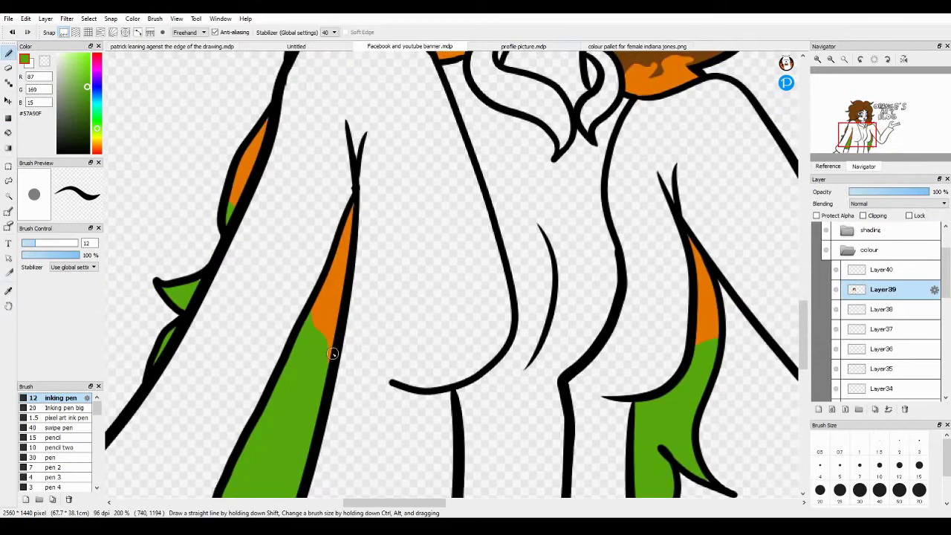
{"action": "scroll", "coordinate": [323, 352], "scroll_direction": "down", "scroll_amount": 3}
{"action": "scroll", "coordinate": [320, 190], "scroll_direction": "up", "scroll_amount": 3}
Step: Colour the face, neck and hands with skin tone #FDDAC6 on Layer37
{"action": "left_click", "coordinate": [881, 309]}
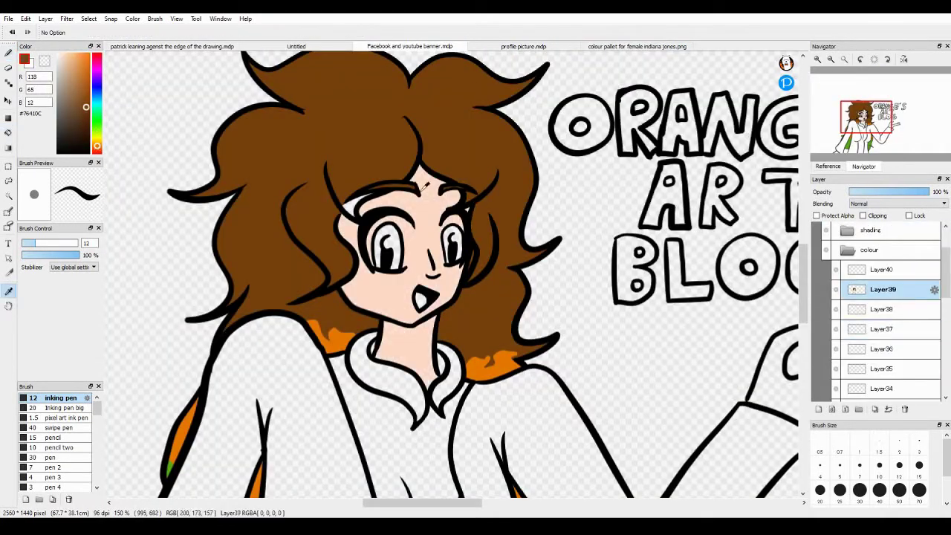
{"action": "scroll", "coordinate": [616, 272], "scroll_direction": "down", "scroll_amount": 5}
{"action": "scroll", "coordinate": [421, 221], "scroll_direction": "down", "scroll_amount": 5}
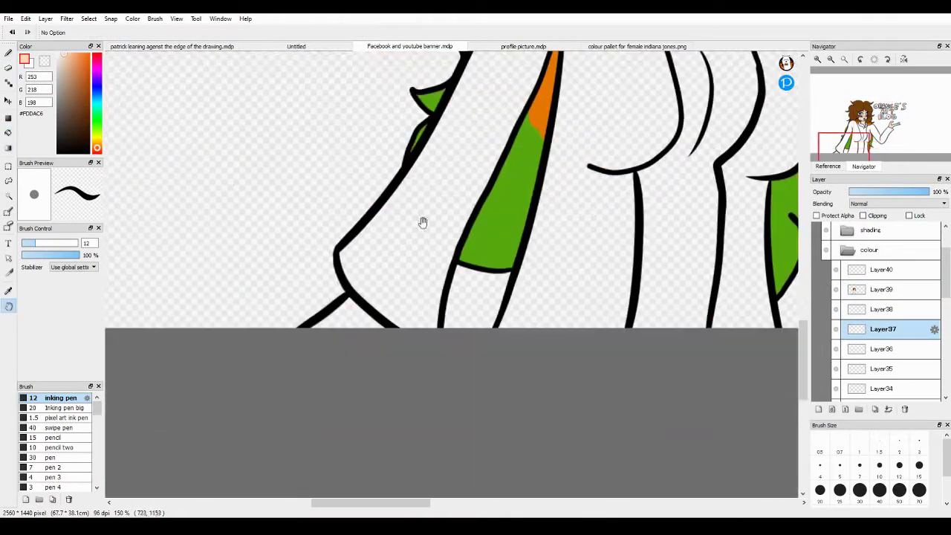
{"action": "left_click_drag", "start_coordinate": [421, 221], "coordinate": [417, 292]}
Step: Erase the skin colour from inside both eyes on Layer37 with the size 30 eraser
{"action": "scroll", "coordinate": [417, 292], "scroll_direction": "up", "scroll_amount": 10}
{"action": "scroll", "coordinate": [535, 206], "scroll_direction": "up", "scroll_amount": 4}
{"action": "key", "text": "e"}
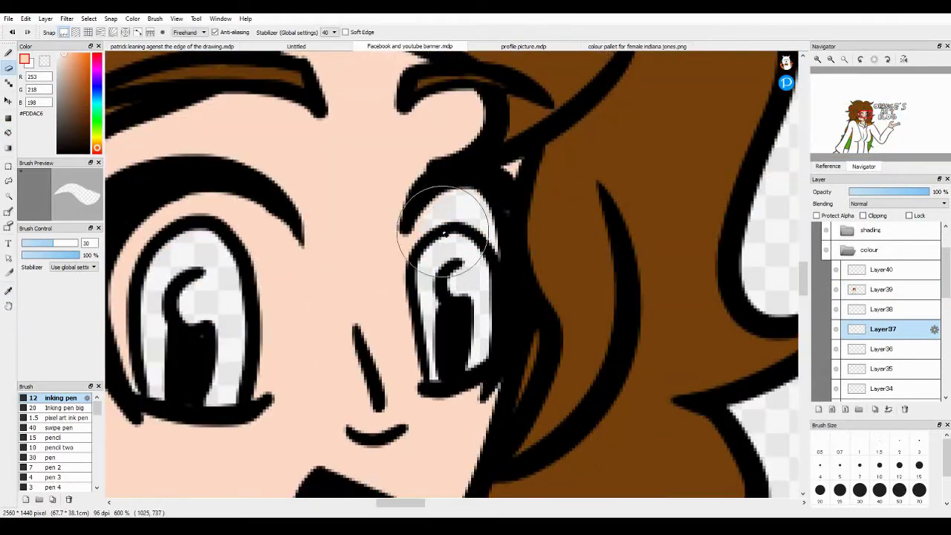
{"action": "scroll", "coordinate": [439, 370], "scroll_direction": "left", "scroll_amount": 3}
{"action": "scroll", "coordinate": [439, 369], "scroll_direction": "down", "scroll_amount": 1}
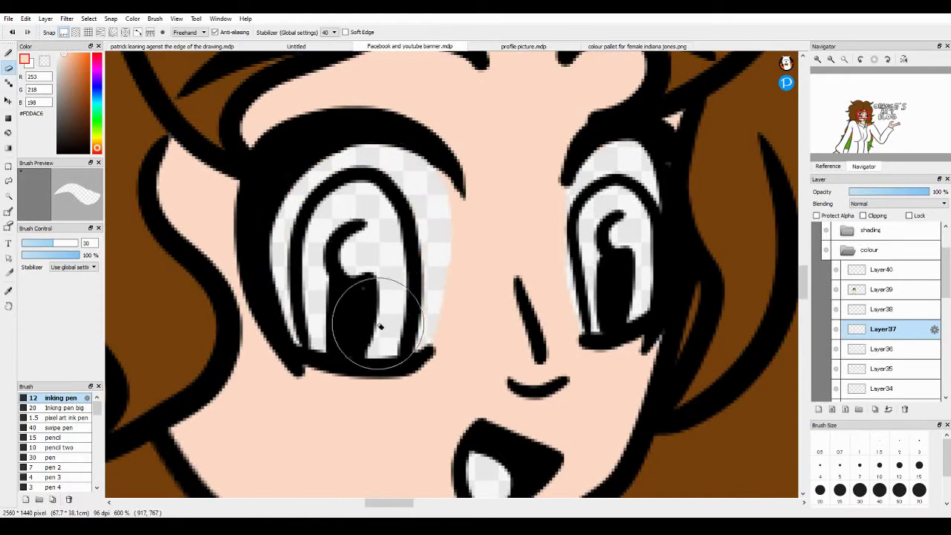
{"action": "scroll", "coordinate": [469, 275], "scroll_direction": "right", "scroll_amount": 1}
{"action": "key", "text": "h"}
Step: Paint pink #FDC6F7 blush on both cheeks on Layer38 and soften it with the Blur brush at size 100
{"action": "scroll", "coordinate": [504, 251], "scroll_direction": "down", "scroll_amount": 4}
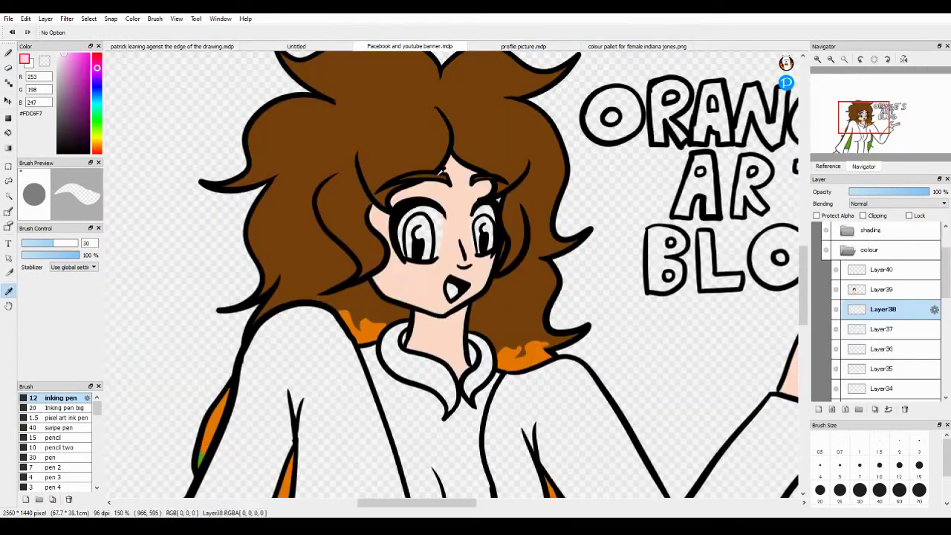
{"action": "key", "text": "b"}
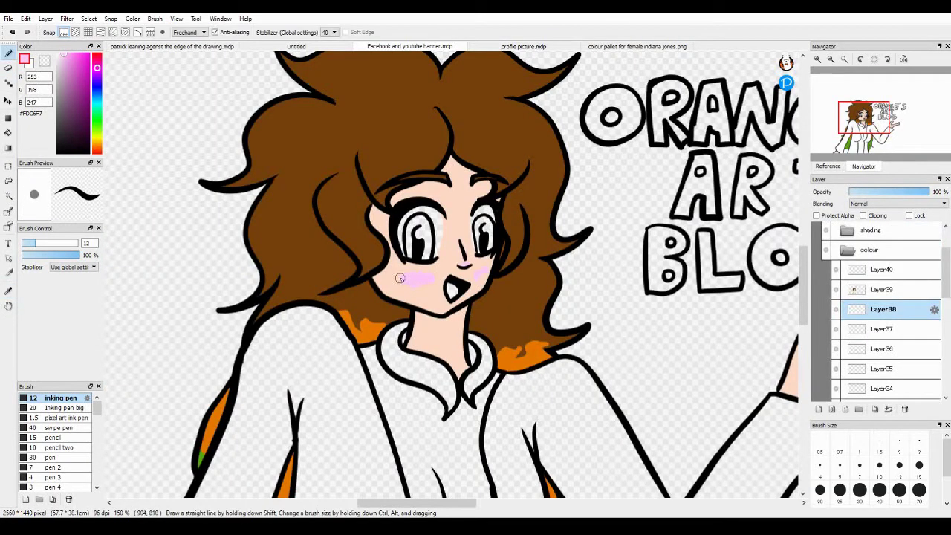
{"action": "scroll", "coordinate": [59, 446], "scroll_direction": "down", "scroll_amount": 3}
{"action": "left_click", "coordinate": [50, 484]}
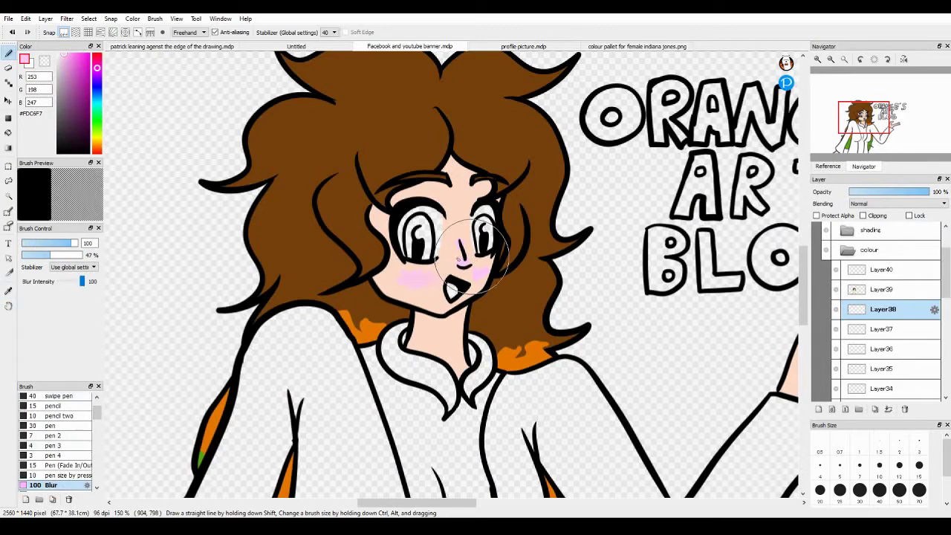
{"action": "key", "text": "e"}
{"action": "scroll", "coordinate": [427, 227], "scroll_direction": "up", "scroll_amount": 3}
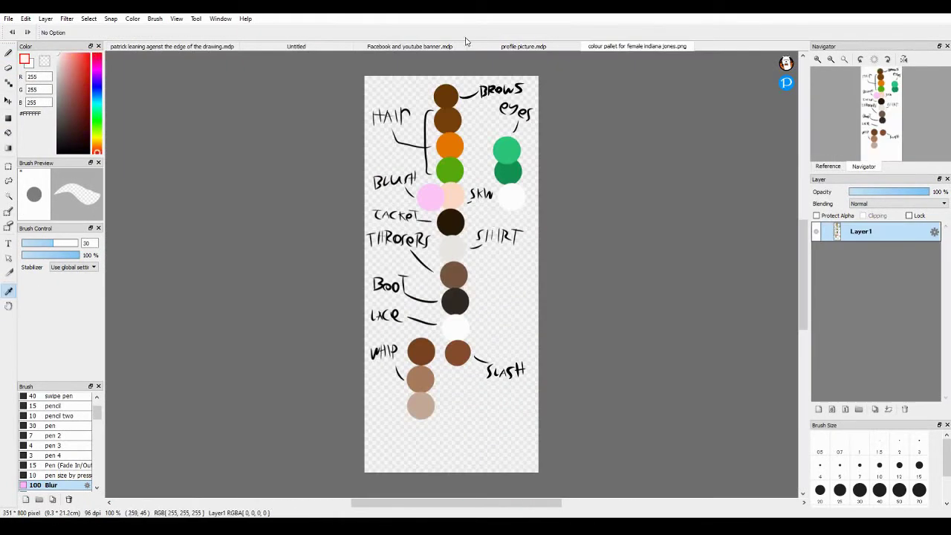
Step: Paint the whites of both eyes #FFFFFF on Layer33 with the size 40 swipe pen
{"action": "left_click", "coordinate": [445, 46]}
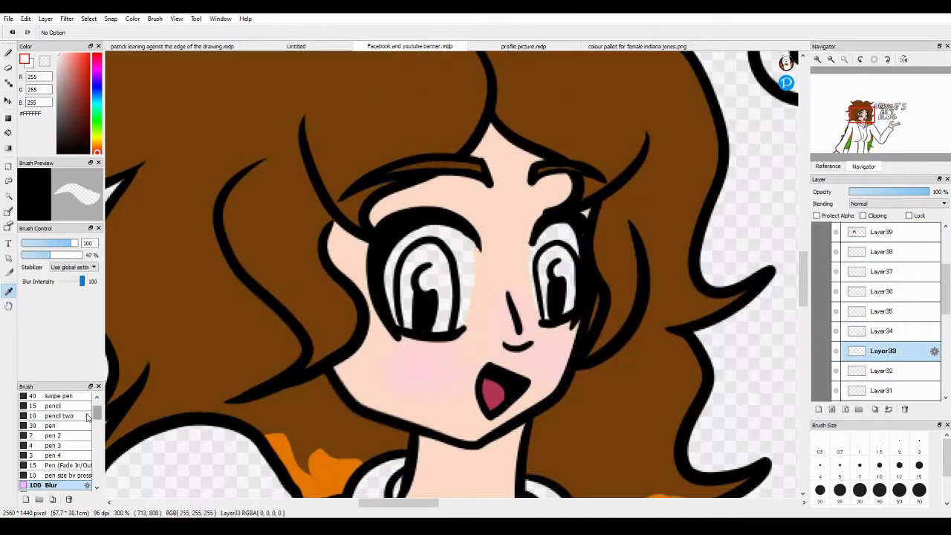
{"action": "scroll", "coordinate": [87, 419], "scroll_direction": "up", "scroll_amount": 3}
{"action": "left_click", "coordinate": [59, 427]}
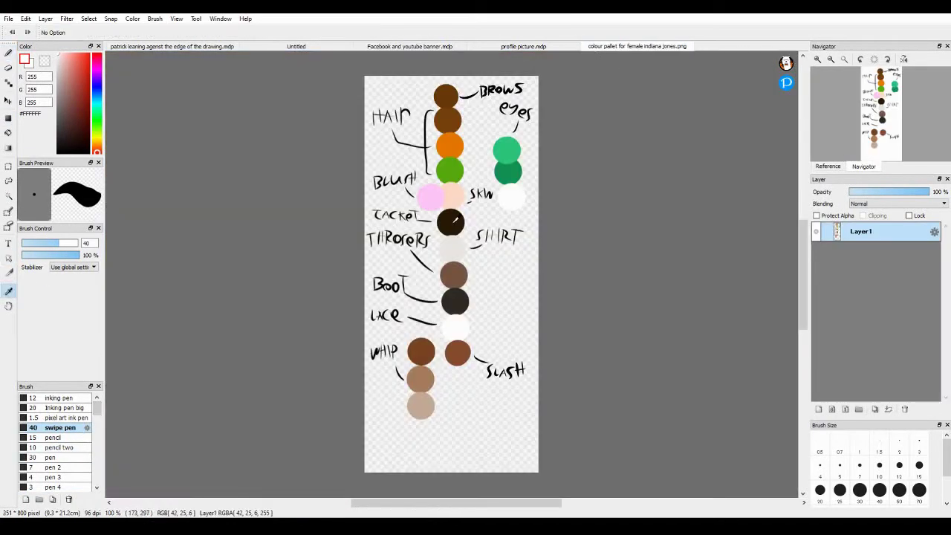
Step: Paint both irises light green #2CC47B on Layer34, using the palette's eye colour
{"action": "left_click", "coordinate": [507, 151]}
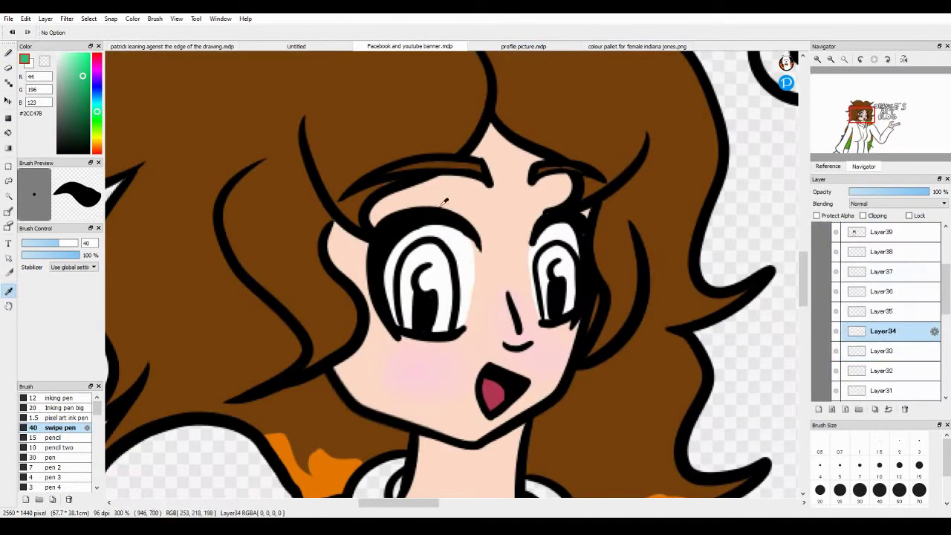
{"action": "left_click_drag", "start_coordinate": [421, 260], "coordinate": [418, 327]}
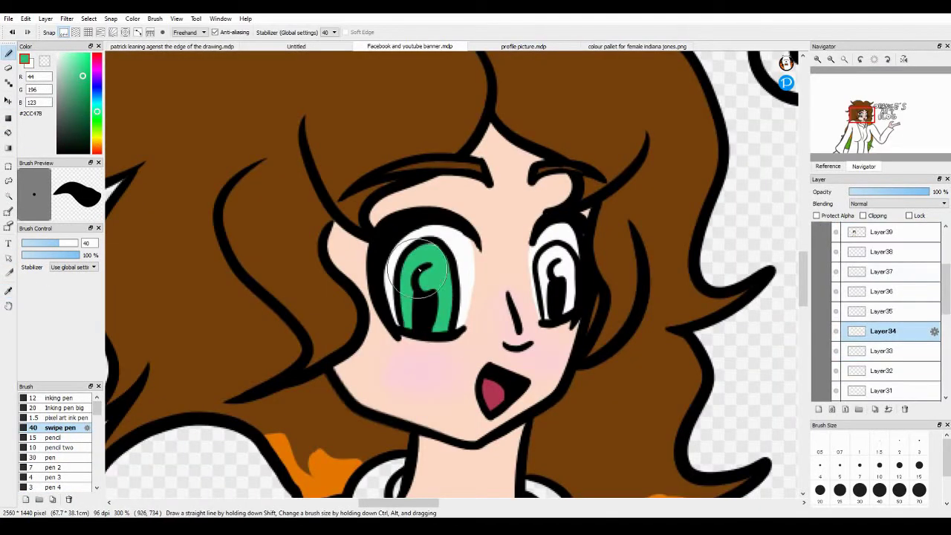
{"action": "left_click_drag", "start_coordinate": [555, 264], "coordinate": [556, 282]}
Step: Shade the lower part of both irises dark green #159054 on Layer35 and soften it with the Blur brush
{"action": "left_click", "coordinate": [883, 311]}
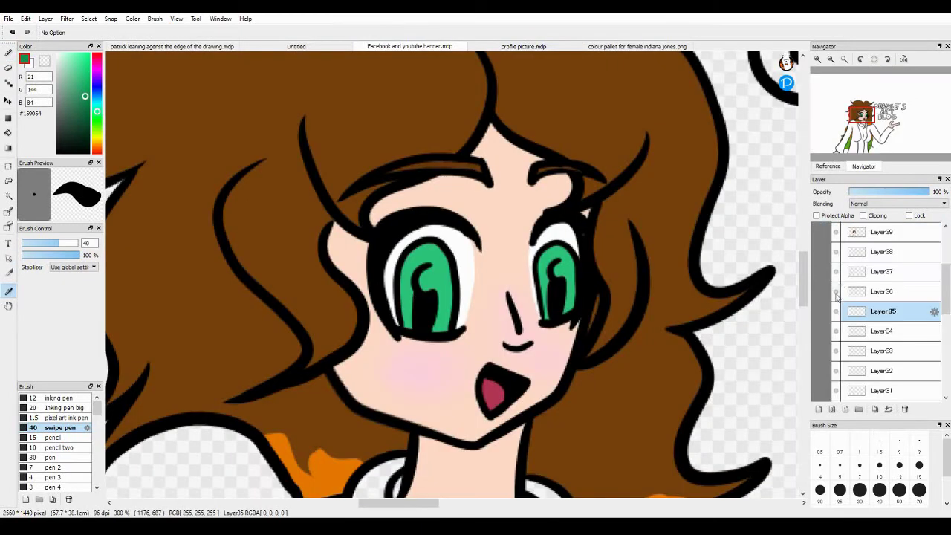
{"action": "key", "text": "b"}
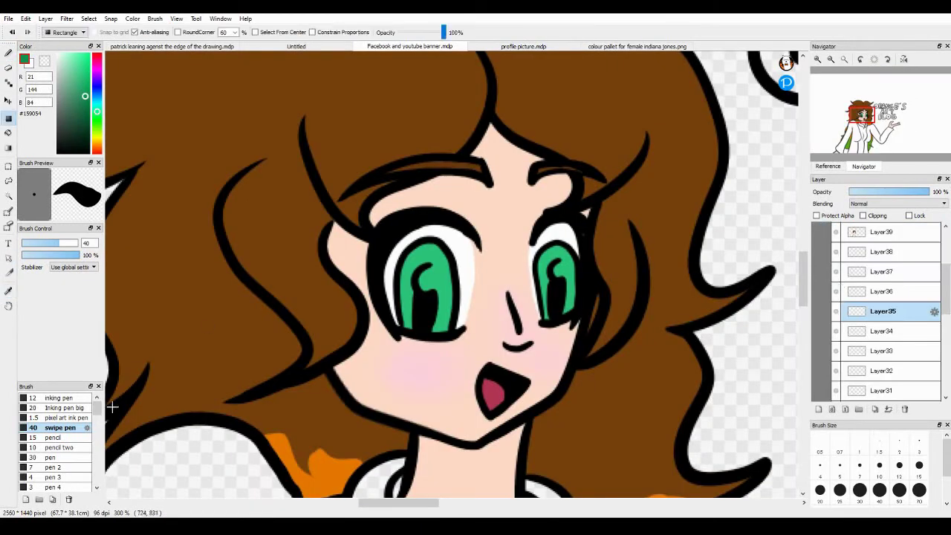
{"action": "left_click_drag", "start_coordinate": [401, 312], "coordinate": [446, 331]}
{"action": "left_click_drag", "start_coordinate": [520, 298], "coordinate": [553, 312]}
{"action": "left_click_drag", "start_coordinate": [386, 301], "coordinate": [431, 327]}
{"action": "key", "text": "e"}
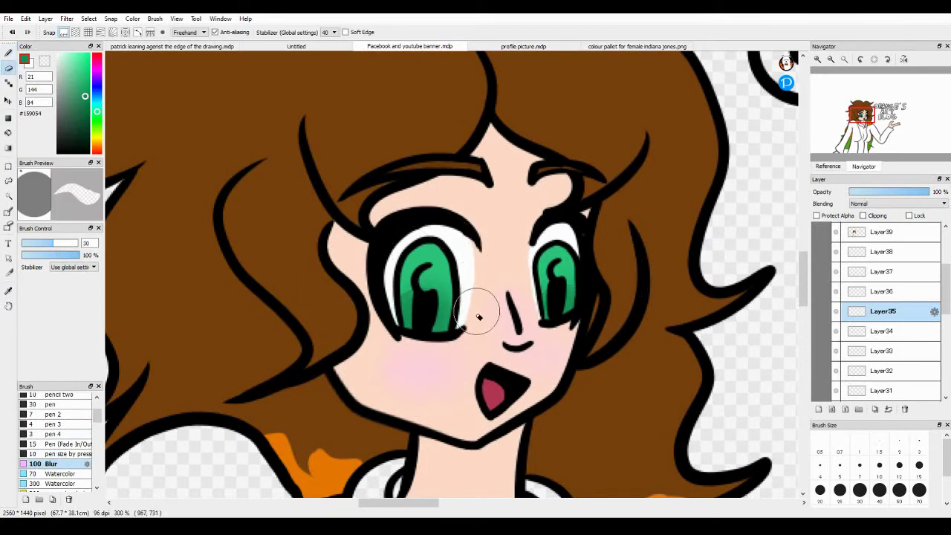
Step: Add white #FFFFFF highlights to both irises on Layer36 and soften them with the Blur brush at size 100
{"action": "left_click", "coordinate": [881, 291]}
{"action": "key", "text": "b"}
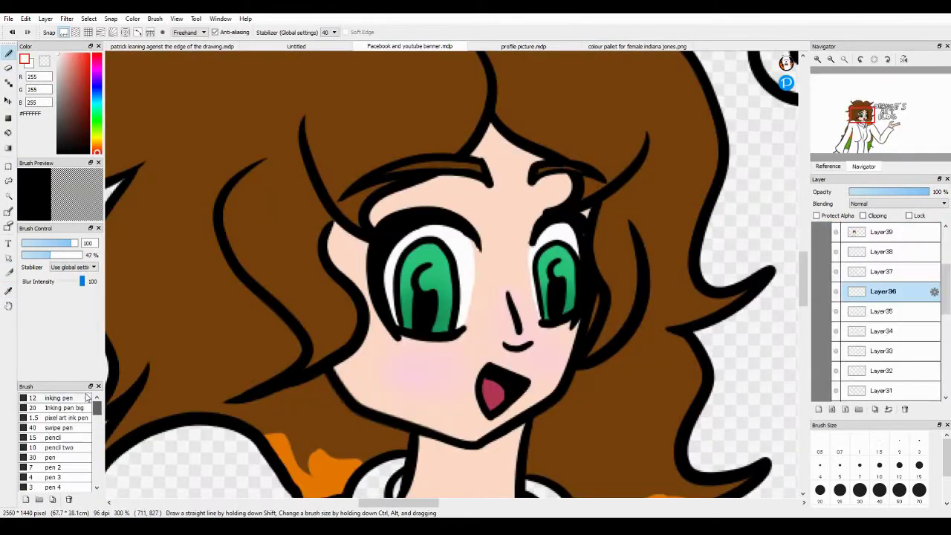
{"action": "left_click", "coordinate": [430, 279]}
{"action": "left_click", "coordinate": [559, 270]}
{"action": "key", "text": "e"}
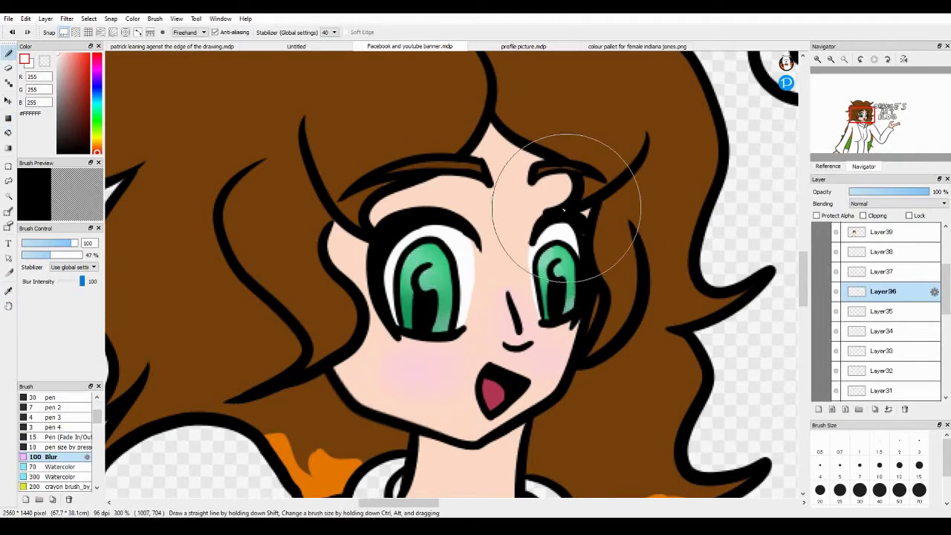
Step: Merge the iris, shading and highlight layers down into the eye-white layer, Layer33
{"action": "left_click", "coordinate": [881, 311]}
{"action": "double_click", "coordinate": [876, 409]}
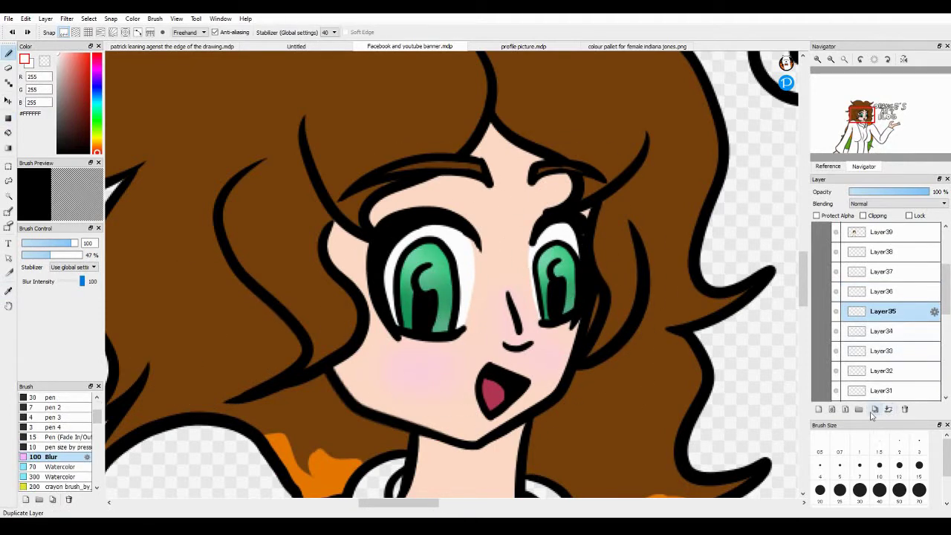
{"action": "left_click", "coordinate": [888, 409]}
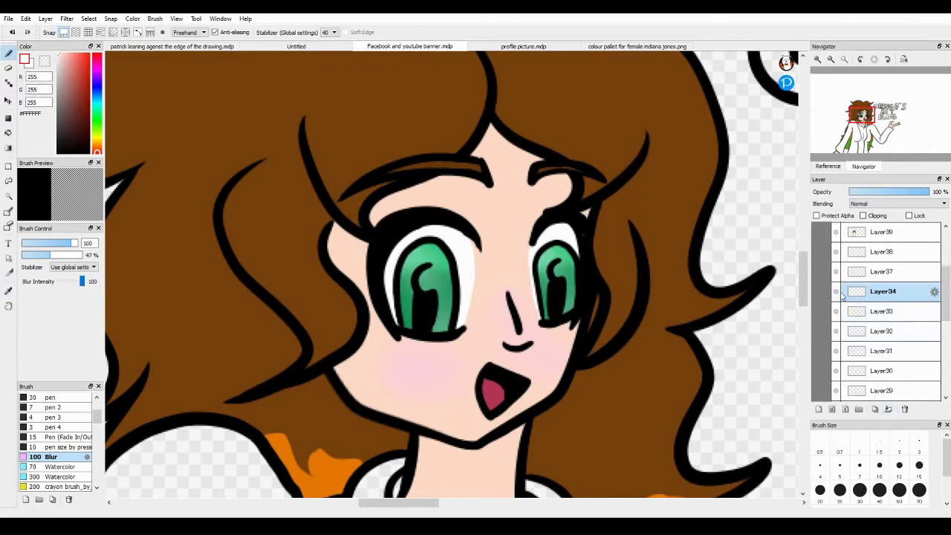
Step: Fill the shirt and collar with #E9E8E3 on Layer32 and the whole jacket with dark brown #2A1906 on Layer31
{"action": "left_click", "coordinate": [850, 310]}
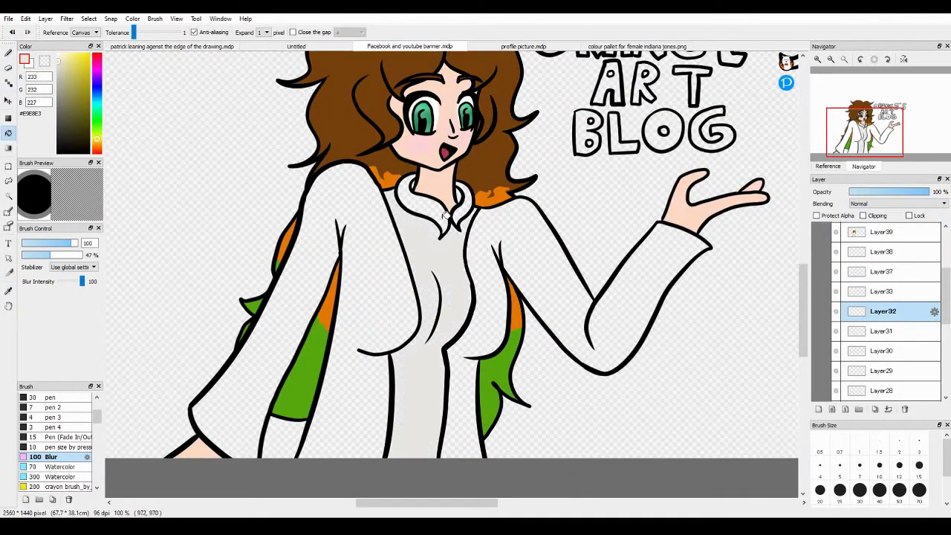
{"action": "key", "text": "b"}
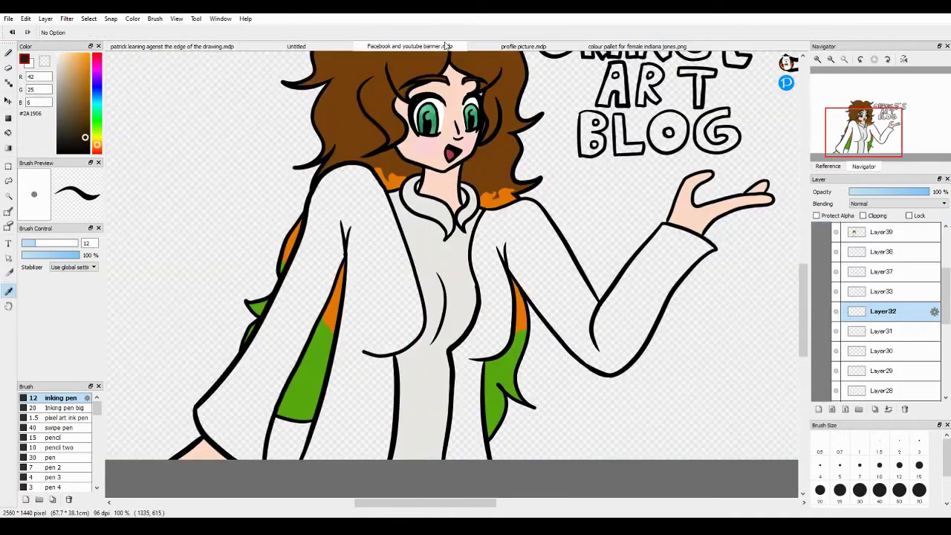
{"action": "left_click", "coordinate": [883, 330]}
{"action": "key", "text": "g"}
{"action": "left_click", "coordinate": [565, 267]}
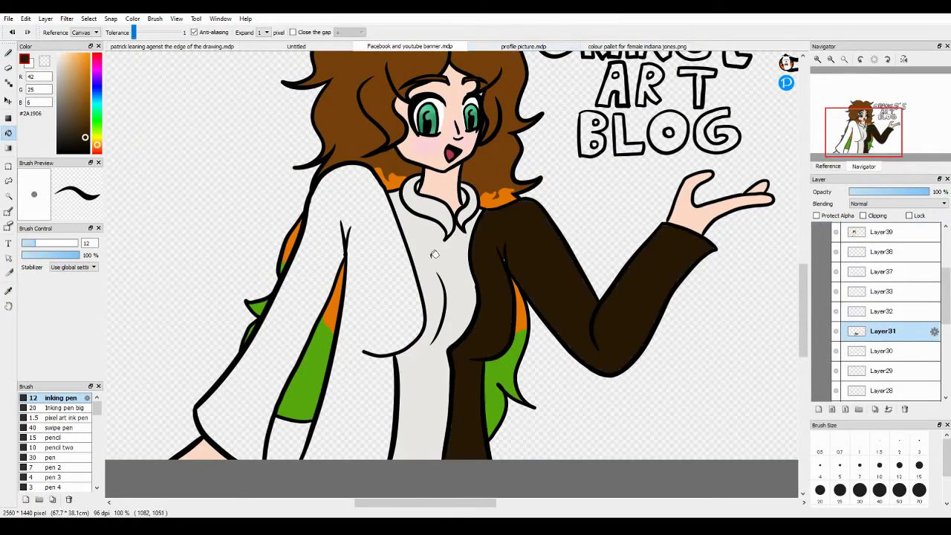
{"action": "left_click", "coordinate": [319, 268]}
Step: Draw a sash edge from shoulder to hip on Layer63 with the size 12 inking pen, duplicate it and offset the copy by -50, 17
{"action": "key", "text": "b"}
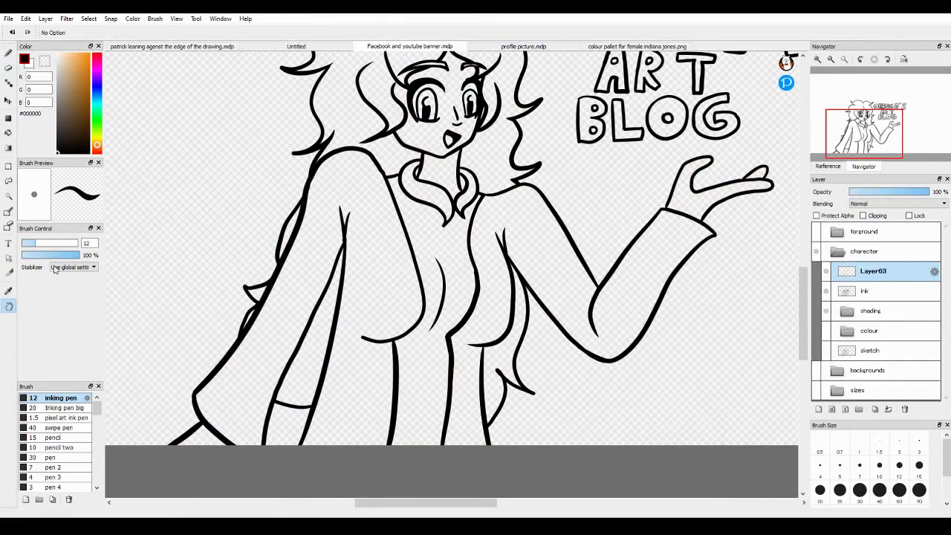
{"action": "key", "text": "b"}
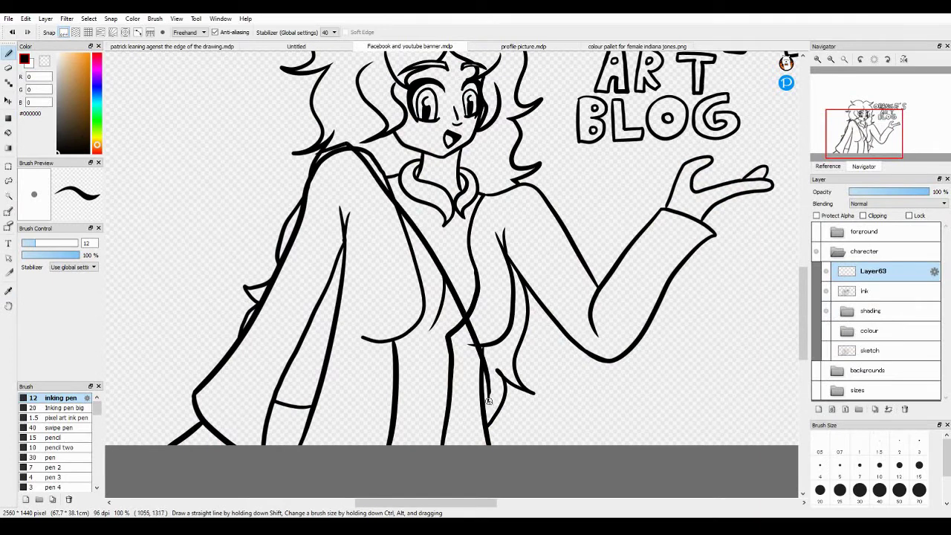
{"action": "left_click", "coordinate": [887, 409]}
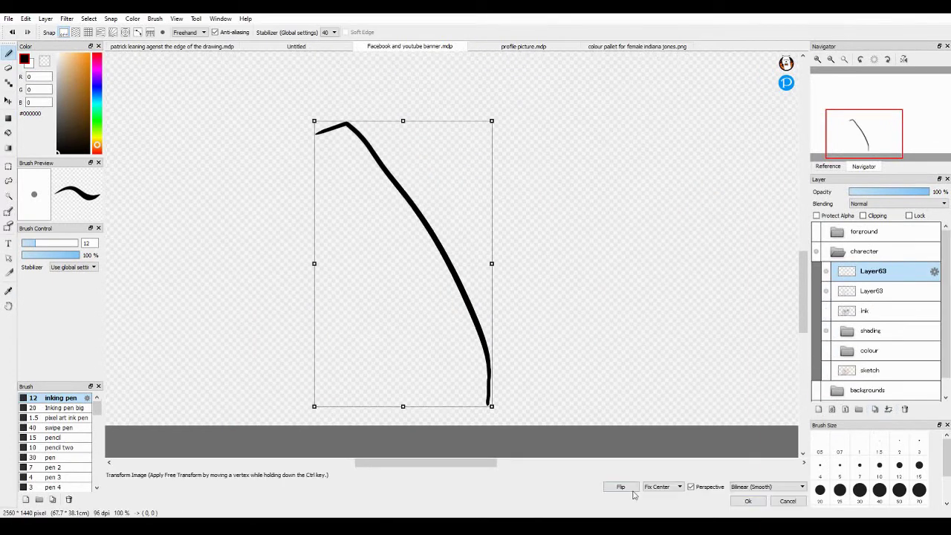
{"action": "mouse_move", "coordinate": [416, 112]}
{"action": "left_mouse_down"}
{"action": "mouse_move", "coordinate": [431, 210]}
{"action": "mouse_move", "coordinate": [541, 272]}
{"action": "mouse_move", "coordinate": [429, 354]}
{"action": "mouse_move", "coordinate": [439, 327]}
{"action": "left_mouse_up"}
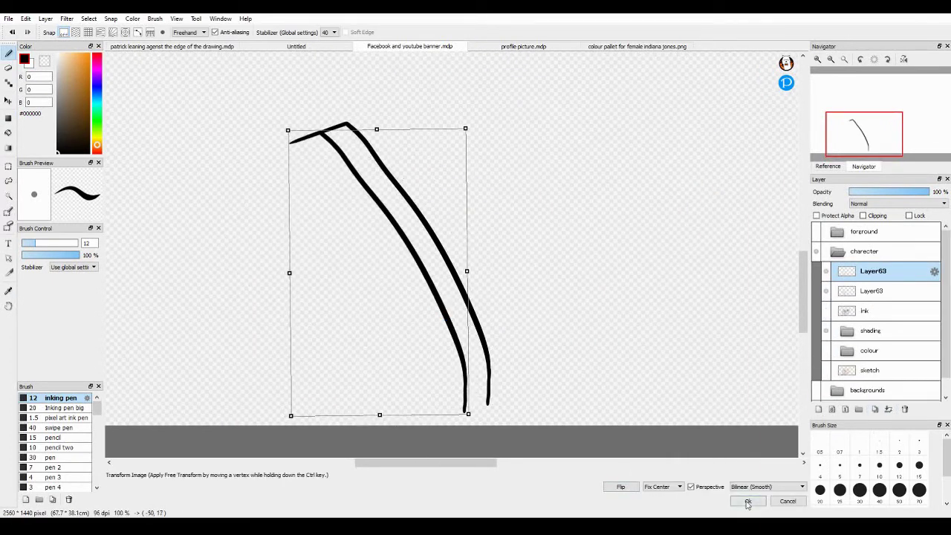
{"action": "left_click", "coordinate": [749, 501]}
Step: Erase the surplus line at the sash's shoulder end and close its lower end with the inking pen
{"action": "key", "text": "e"}
{"action": "left_click", "coordinate": [879, 294]}
{"action": "key", "text": "b"}
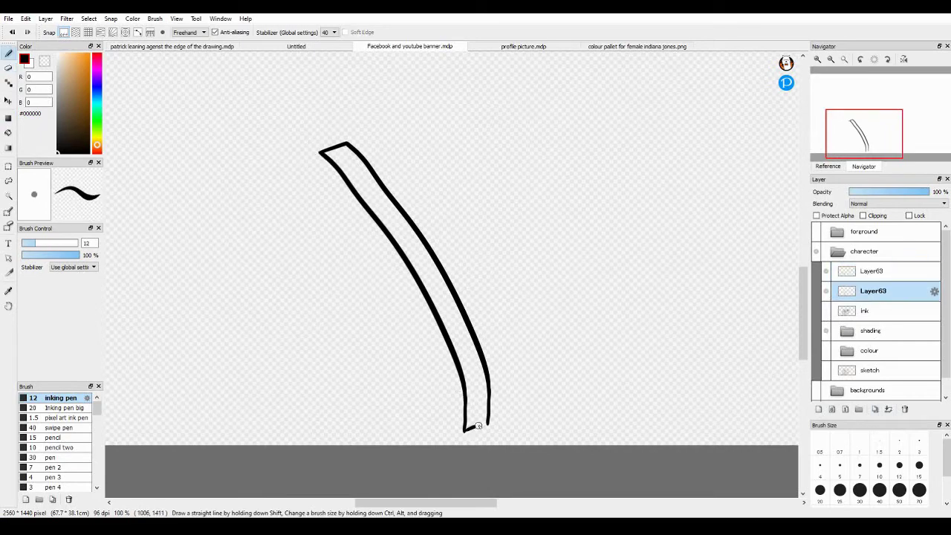
{"action": "scroll", "coordinate": [471, 427], "scroll_direction": "up", "scroll_amount": 5}
{"action": "left_click_drag", "start_coordinate": [573, 415], "coordinate": [438, 390]}
{"action": "scroll", "coordinate": [438, 390], "scroll_direction": "down", "scroll_amount": 8}
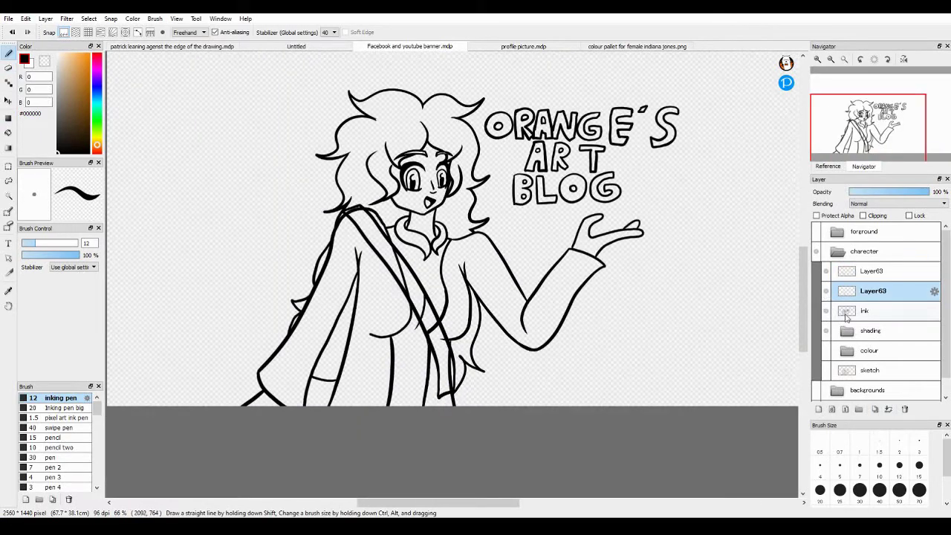
Step: Transform the sash lines to narrow the sash and rework its lower end to meet the jacket edge at the hip
{"action": "key", "text": "e"}
{"action": "key", "text": "ctrl+t"}
{"action": "left_click_drag", "start_coordinate": [476, 327], "coordinate": [518, 295]}
{"action": "key", "text": "Return"}
{"action": "scroll", "coordinate": [519, 294], "scroll_direction": "up", "scroll_amount": 4}
{"action": "key", "text": "b"}
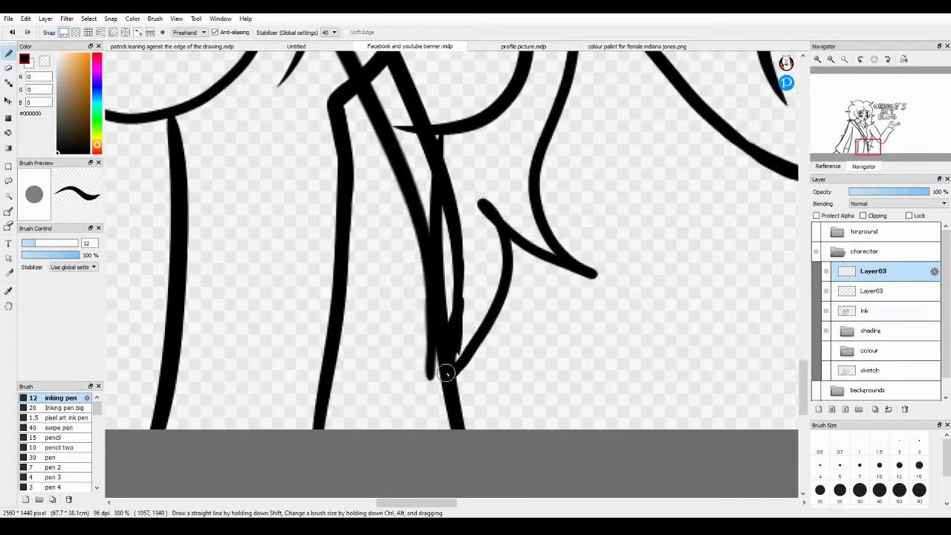
{"action": "key", "text": "e"}
{"action": "key", "text": "b"}
{"action": "scroll", "coordinate": [449, 357], "scroll_direction": "down", "scroll_amount": 3}
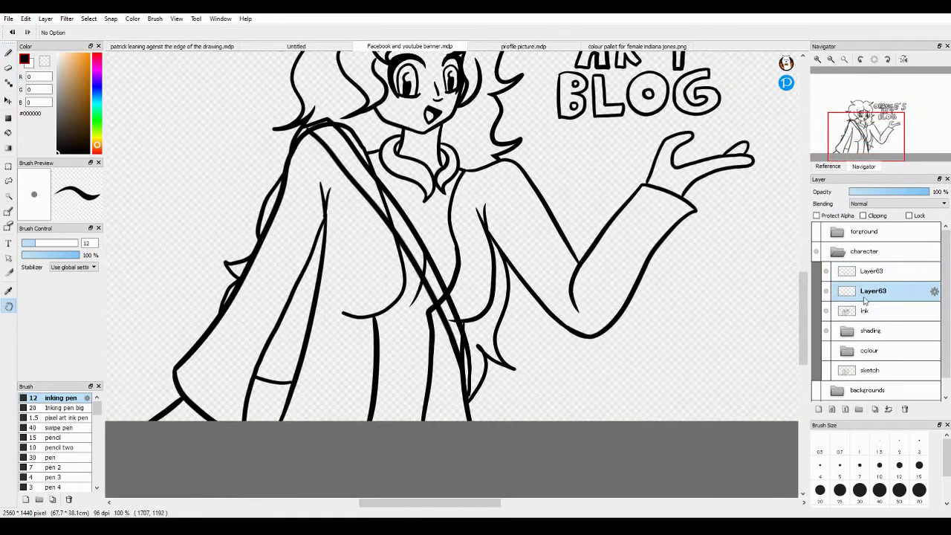
Step: Erase the clothing lines crossing the sash on the ink layer and merge both sash layers into ink
{"action": "key", "text": "ctrl+Down"}
{"action": "key", "text": "e"}
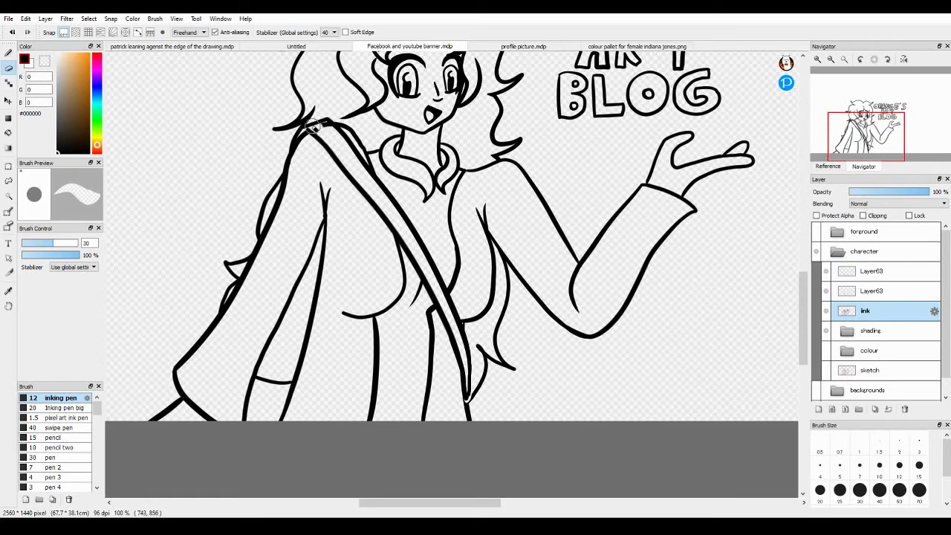
{"action": "key", "text": "ctrl+Up"}
{"action": "key", "text": "ctrl+e"}
{"action": "key", "text": "b"}
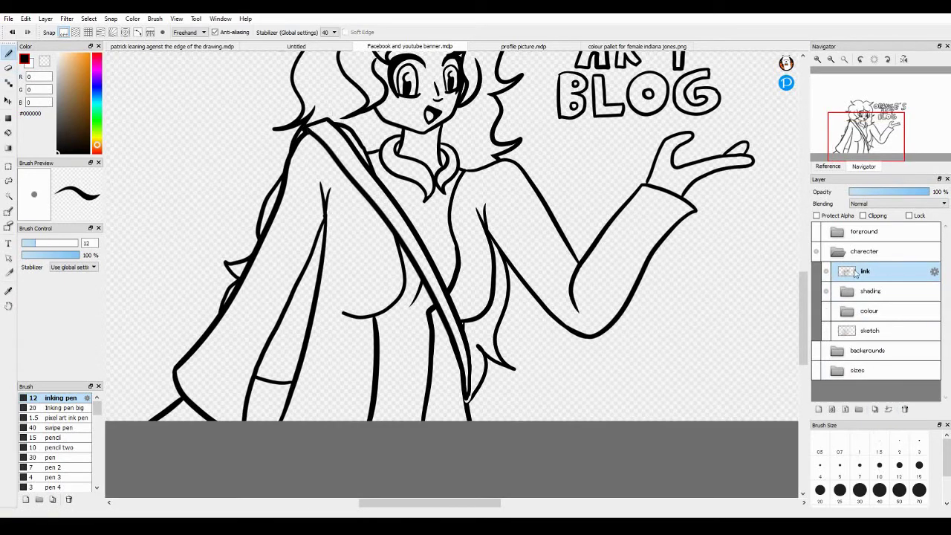
Step: Show the colour folder and erase the shirt colour on Layer32 and the jacket colour on Layer31 from inside the sash
{"action": "left_click", "coordinate": [826, 311]}
{"action": "scroll", "coordinate": [884, 312], "scroll_direction": "down", "scroll_amount": 1}
{"action": "left_click", "coordinate": [882, 325]}
{"action": "key", "text": "e"}
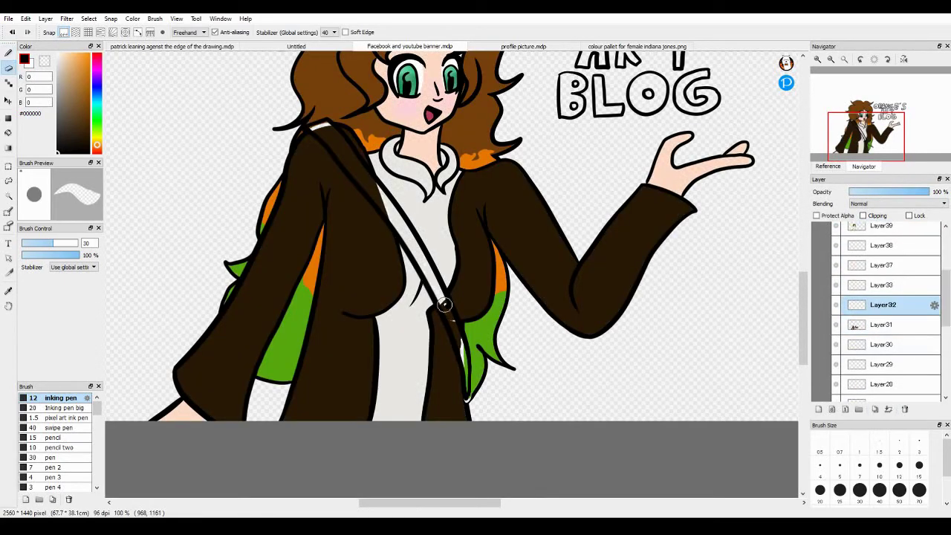
{"action": "key", "text": "ctrl+Down"}
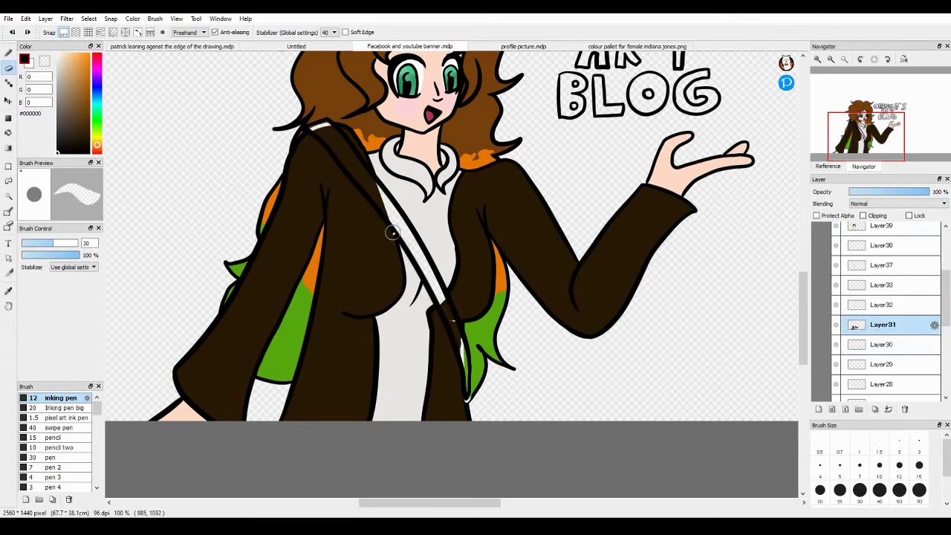
{"action": "left_click_drag", "start_coordinate": [350, 169], "coordinate": [323, 126]}
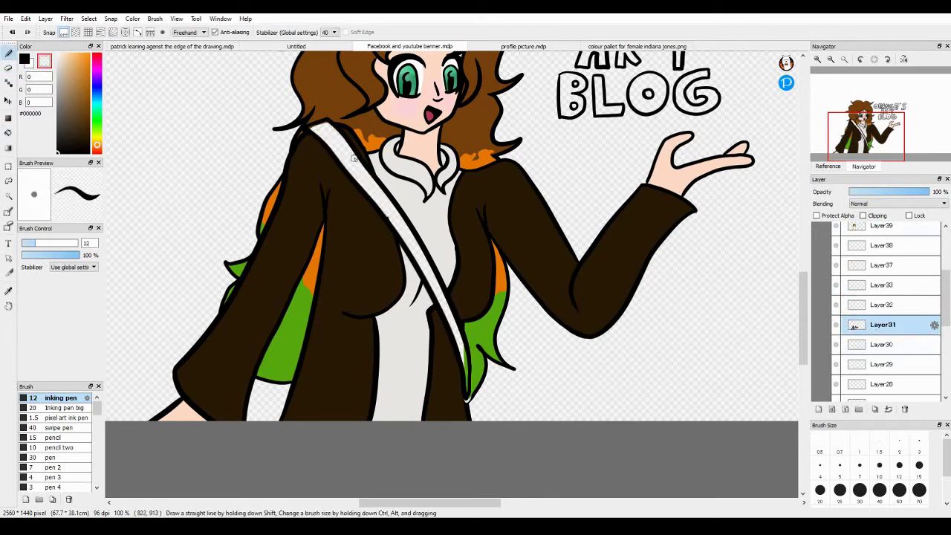
Step: Touch up the black outline at the sash's lower tip on the ink layer with the size 12 inking pen
{"action": "key", "text": "ctrl+Up"}
{"action": "key", "text": "ctrl+Up"}
{"action": "key", "text": "ctrl+Up"}
{"action": "key", "text": "ctrl+Up"}
{"action": "key", "text": "ctrl+Up"}
{"action": "key", "text": "ctrl+Up"}
{"action": "key", "text": "ctrl+Up"}
{"action": "key", "text": "ctrl+Up"}
{"action": "key", "text": "ctrl+Up"}
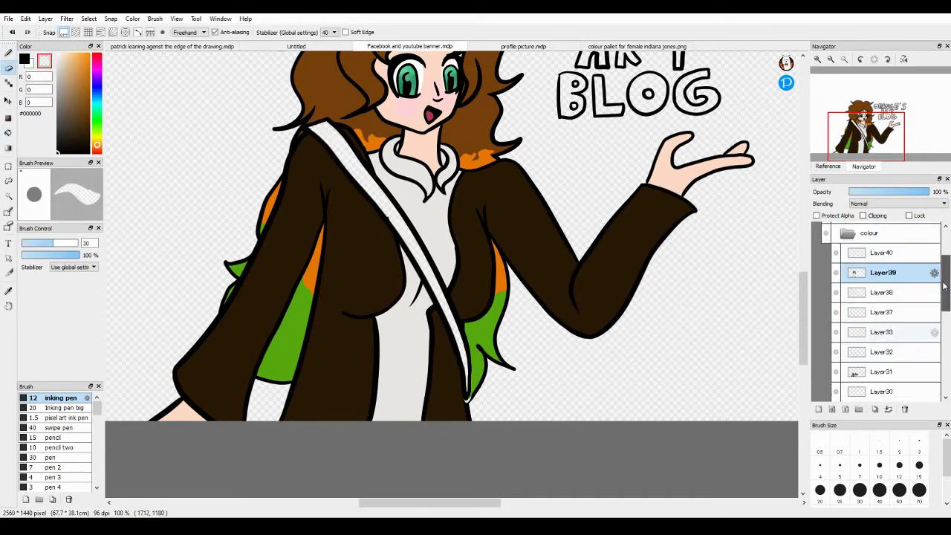
{"action": "key", "text": "b"}
{"action": "scroll", "coordinate": [404, 335], "scroll_direction": "up", "scroll_amount": 3}
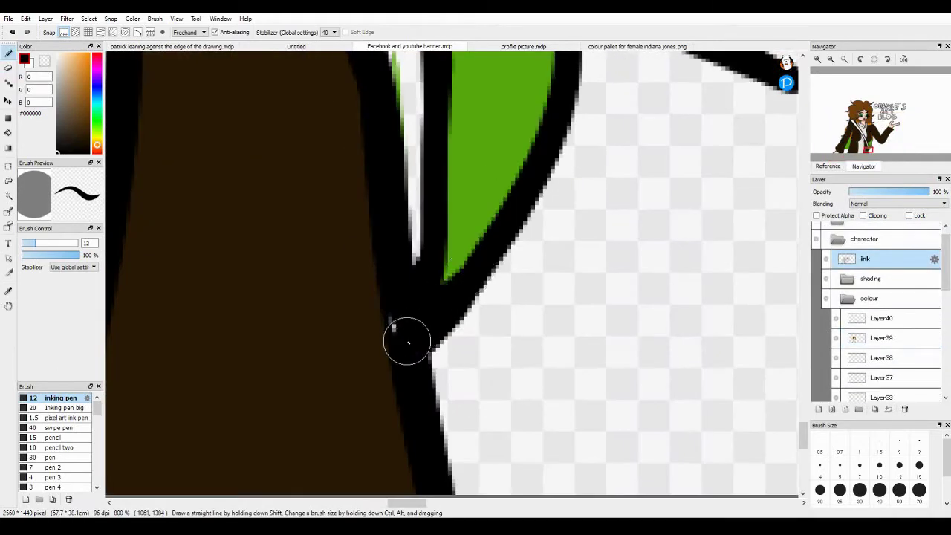
{"action": "scroll", "coordinate": [403, 335], "scroll_direction": "down", "scroll_amount": 5}
{"action": "scroll", "coordinate": [877, 312], "scroll_direction": "down", "scroll_amount": 2}
Step: Fill the sash with brown #874C2E picked from the colour palette file
{"action": "left_click", "coordinate": [637, 46]}
{"action": "left_click", "coordinate": [458, 352]}
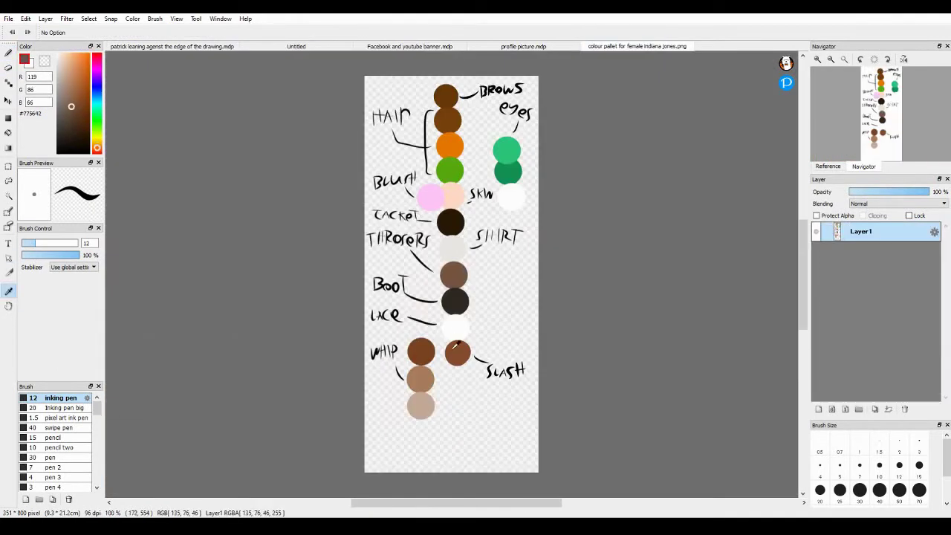
{"action": "left_click", "coordinate": [409, 46]}
{"action": "left_click", "coordinate": [421, 288]}
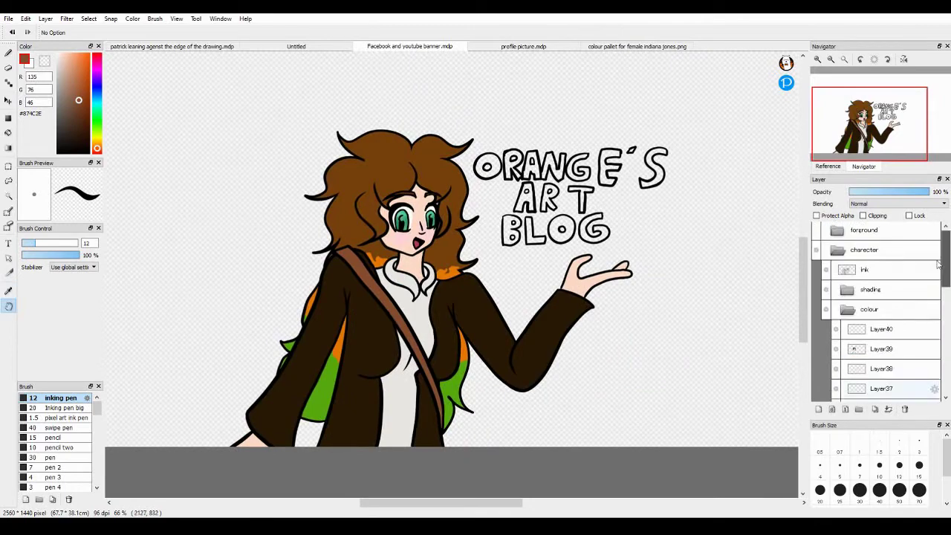
Step: Draw a long diagonal line across the torso to above the shoulder on a new layer over ink, and place a copy beside it
{"action": "key", "text": "b"}
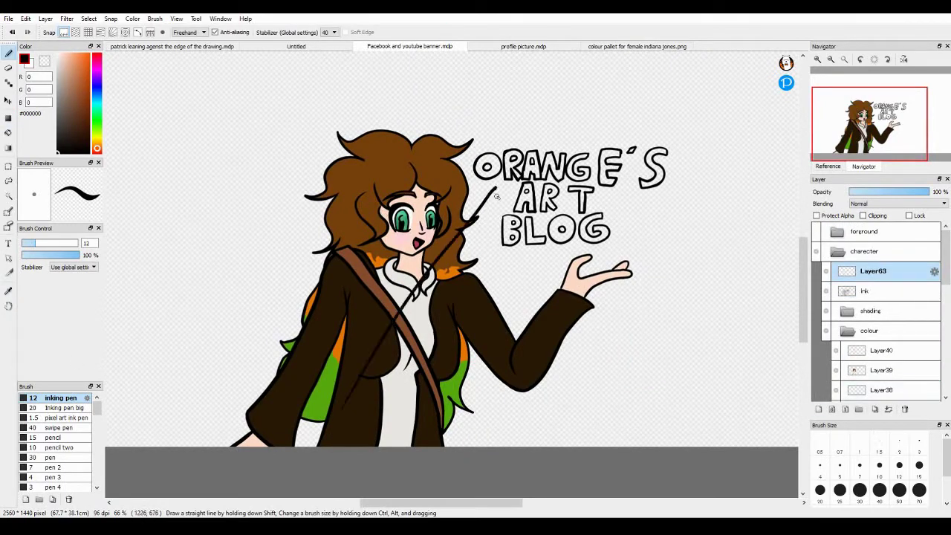
{"action": "key", "text": "ctrl+c"}
{"action": "key", "text": "ctrl+v"}
{"action": "left_click_drag", "start_coordinate": [494, 192], "coordinate": [512, 232]}
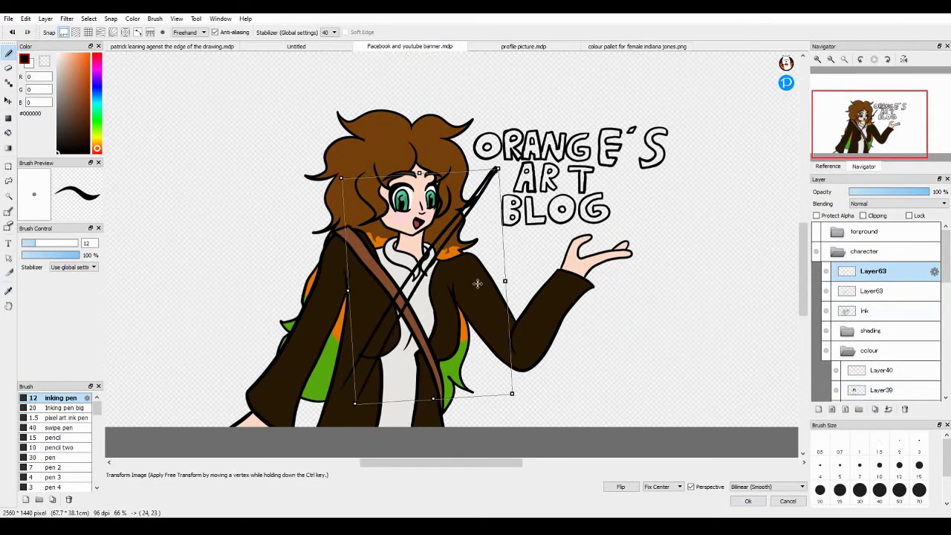
{"action": "key", "text": "Return"}
Step: Trim the overlapping upper ends of the two diagonal lines into one tip and merge their layers
{"action": "scroll", "coordinate": [510, 232], "scroll_direction": "up", "scroll_amount": 4}
{"action": "key", "text": "e"}
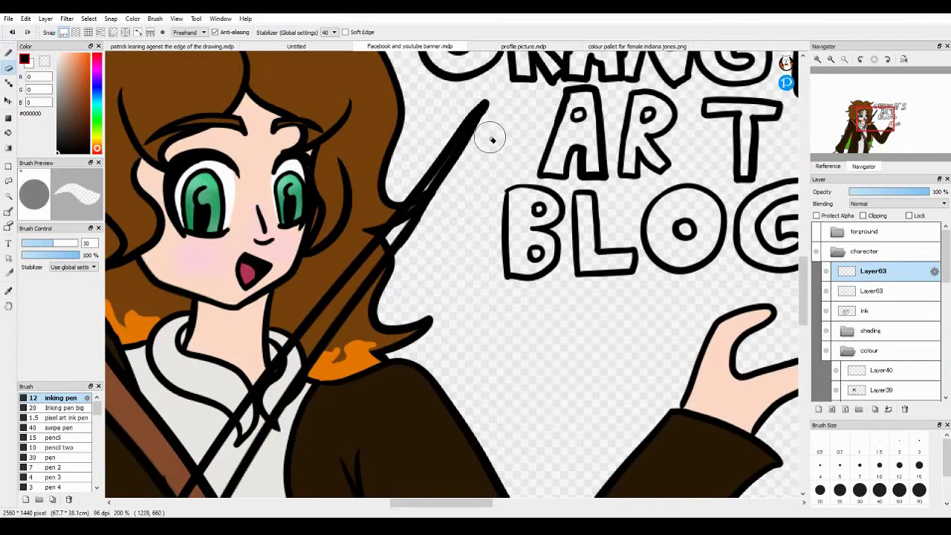
{"action": "left_click", "coordinate": [877, 407]}
Step: Draw a curved double-line strand from the diagonal shaft's upper tip down to the jacket shoulder with the size 12 inking pen
{"action": "key", "text": "b"}
{"action": "mouse_move", "coordinate": [487, 98]}
{"action": "left_mouse_down"}
{"action": "mouse_move", "coordinate": [430, 371]}
{"action": "mouse_move", "coordinate": [410, 400]}
{"action": "left_mouse_up"}
{"action": "key", "text": "e"}
{"action": "key", "text": "b"}
{"action": "mouse_move", "coordinate": [451, 163]}
{"action": "left_mouse_down"}
{"action": "mouse_move", "coordinate": [461, 236]}
{"action": "mouse_move", "coordinate": [428, 367]}
{"action": "left_mouse_up"}
{"action": "key", "text": "e"}
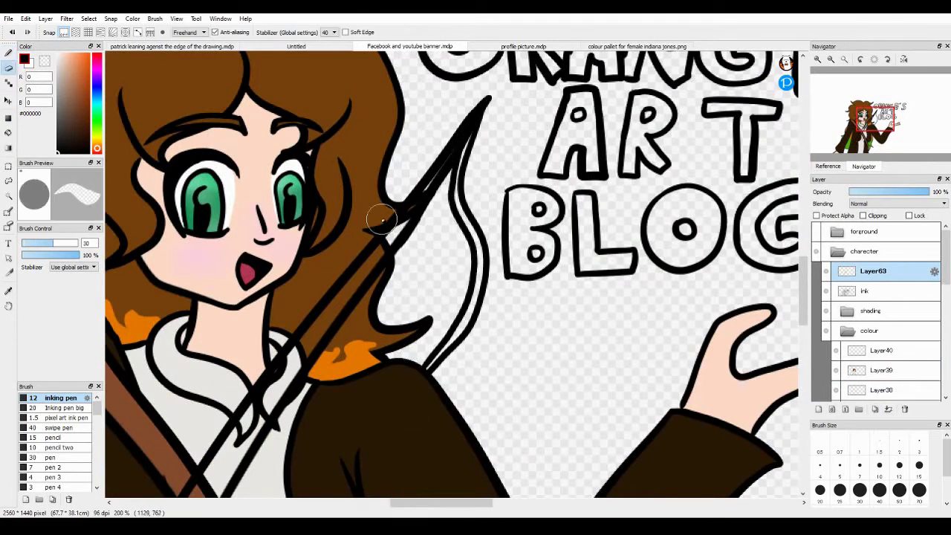
Step: Erase the part of the diagonal shaft that crosses the hair, collar and torso
{"action": "left_click_drag", "start_coordinate": [368, 235], "coordinate": [282, 350]}
{"action": "scroll", "coordinate": [374, 262], "scroll_direction": "down", "scroll_amount": 2}
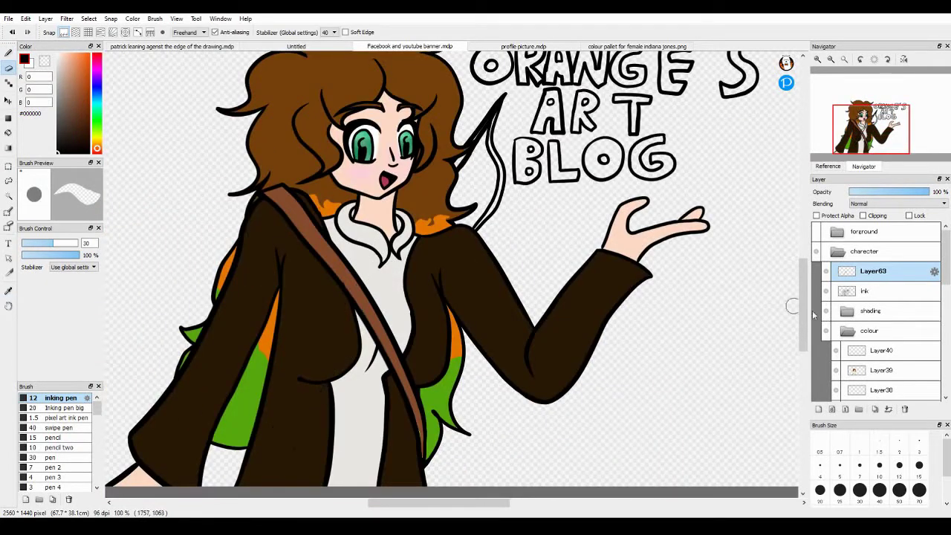
{"action": "scroll", "coordinate": [814, 315], "scroll_direction": "down", "scroll_amount": 3}
Step: Colour the diagonal shaft beside the hair with brown #784320 from the colour palette file on Layer29
{"action": "left_click", "coordinate": [847, 350]}
{"action": "key", "text": "i"}
{"action": "left_click", "coordinate": [845, 367]}
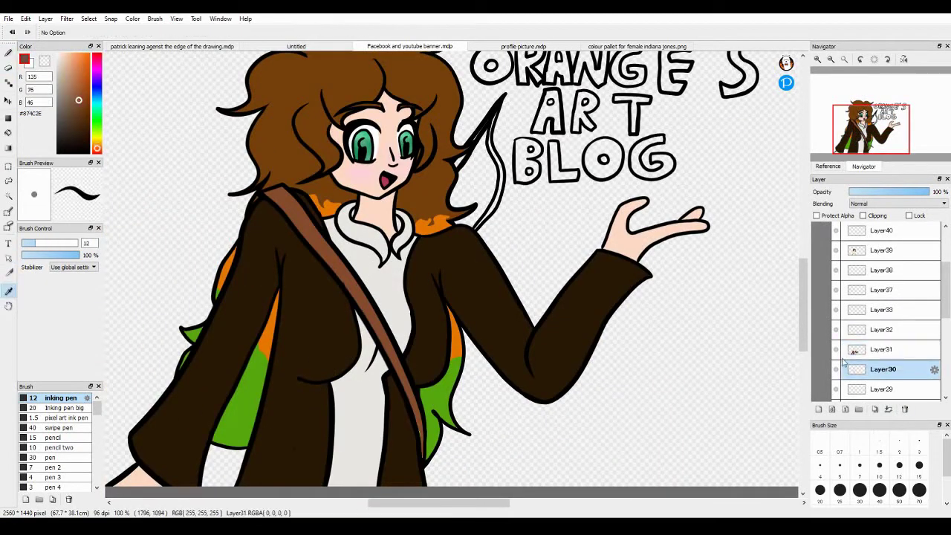
{"action": "key", "text": "b"}
{"action": "left_click", "coordinate": [420, 421], "text": "ctrl"}
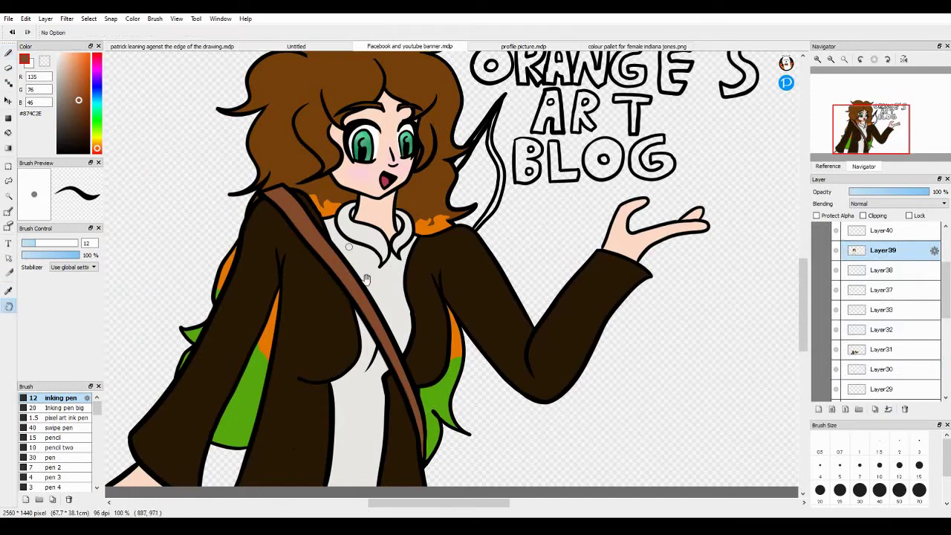
{"action": "left_click_drag", "start_coordinate": [402, 379], "coordinate": [429, 388]}
{"action": "key", "text": "ctrl+Tab"}
{"action": "left_click", "coordinate": [399, 49]}
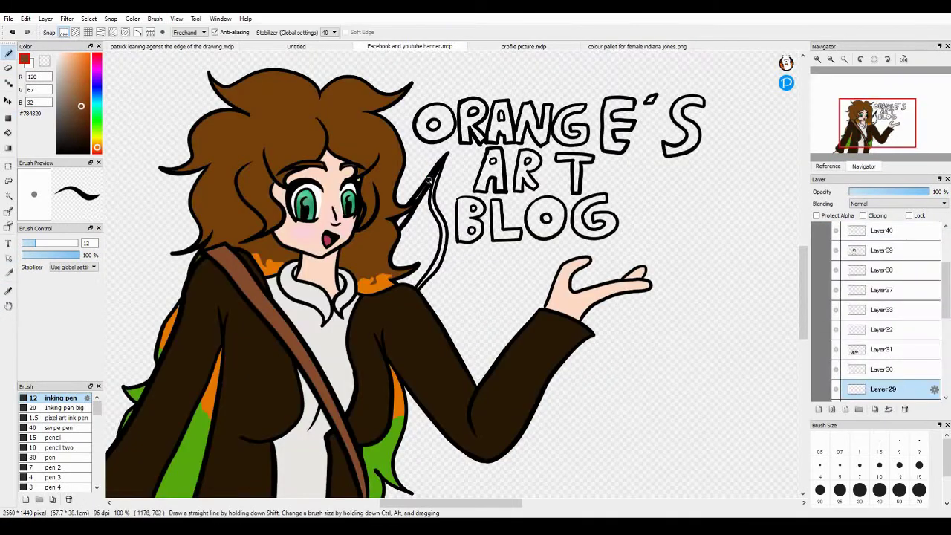
Step: Colour the curved double-line strand beside the shaft with light brown #A97C5D from the colour palette file
{"action": "key", "text": "ctrl+Tab"}
{"action": "key", "text": "ctrl+shift+Tab"}
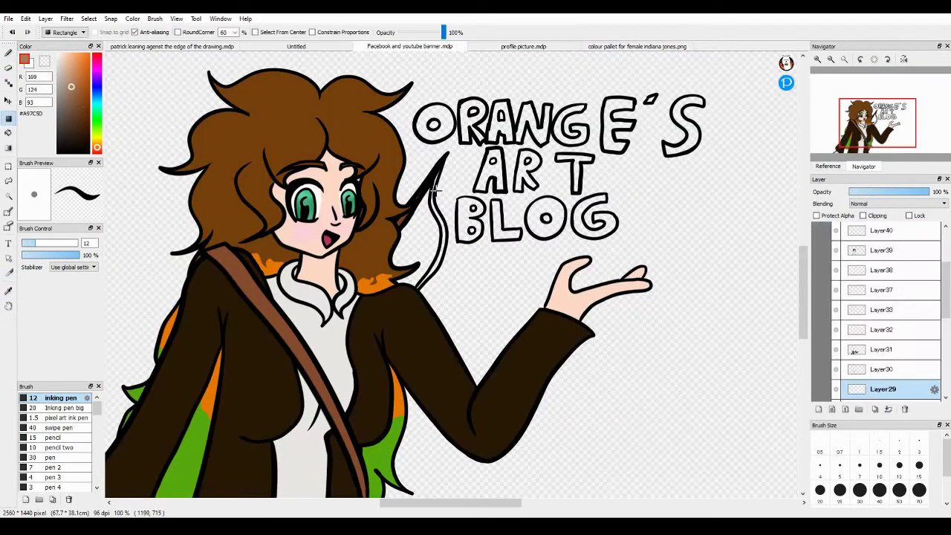
{"action": "key", "text": "e"}
{"action": "left_click_drag", "start_coordinate": [439, 167], "coordinate": [428, 195]}
{"action": "key", "text": "b"}
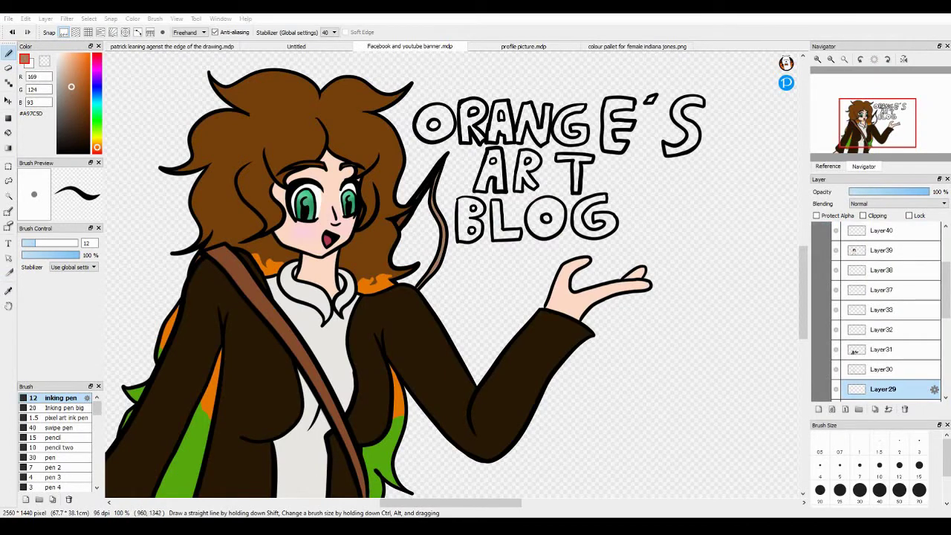
{"action": "key", "text": "h"}
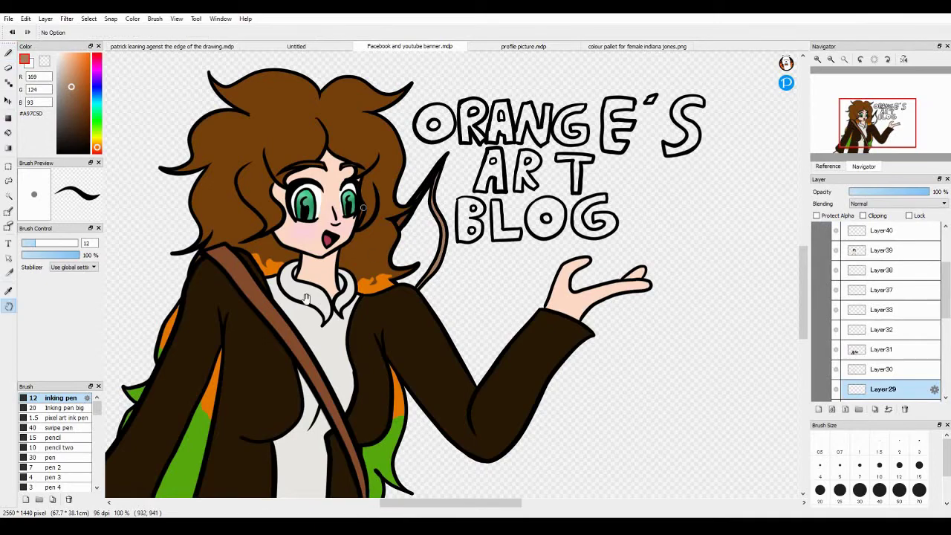
Step: Fill the letters of ORANGE'S with orange #FF6800 on Layer29
{"action": "scroll", "coordinate": [454, 275], "scroll_direction": "down", "scroll_amount": 3}
{"action": "scroll", "coordinate": [797, 291], "scroll_direction": "up", "scroll_amount": 5}
{"action": "key", "text": "Down"}
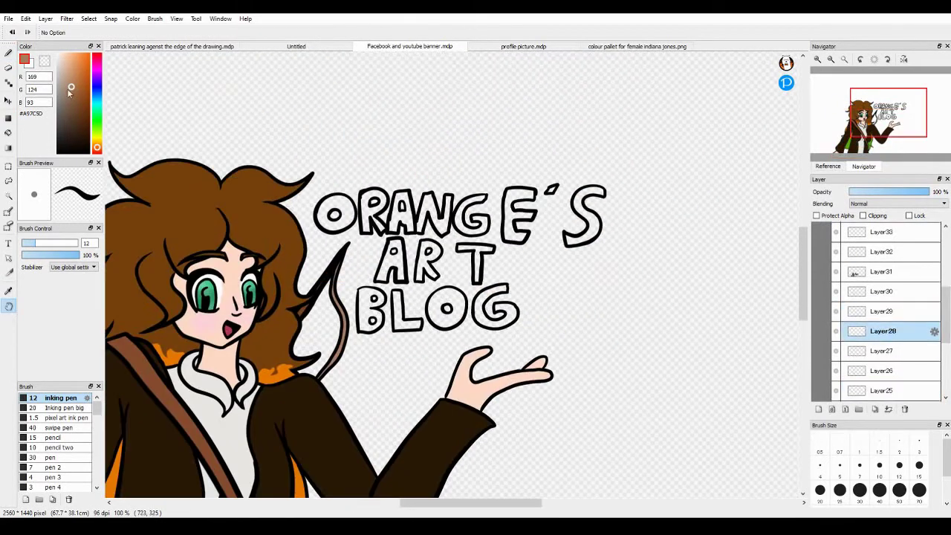
{"action": "key", "text": "g"}
{"action": "left_click", "coordinate": [323, 216]}
{"action": "left_click", "coordinate": [367, 219]}
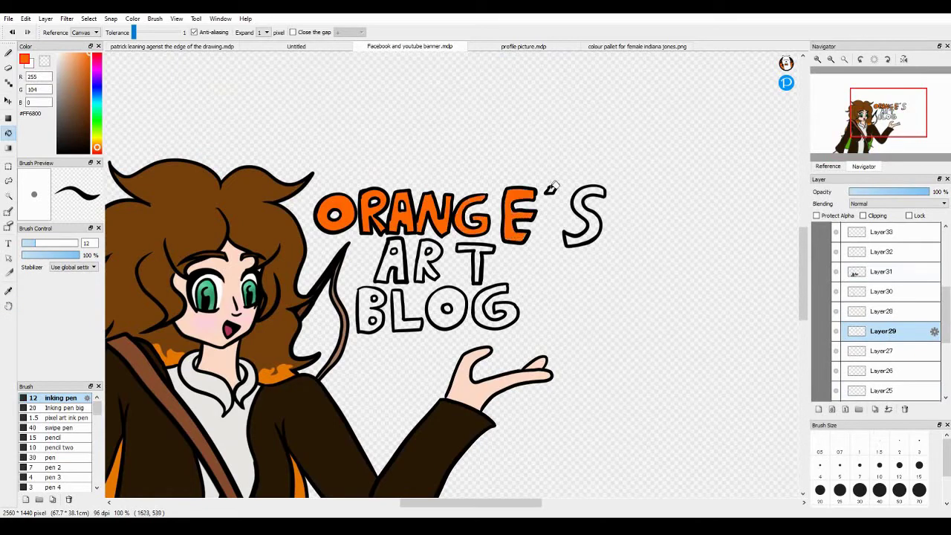
Step: Fill the letters of BLOG with green and the letters of ART with white #FFFFFF
{"action": "left_click", "coordinate": [402, 310]}
{"action": "key", "text": "ctrl+z"}
{"action": "key", "text": "ctrl+z"}
{"action": "left_click", "coordinate": [369, 308]}
{"action": "left_click", "coordinate": [401, 316]}
{"action": "left_click", "coordinate": [446, 308]}
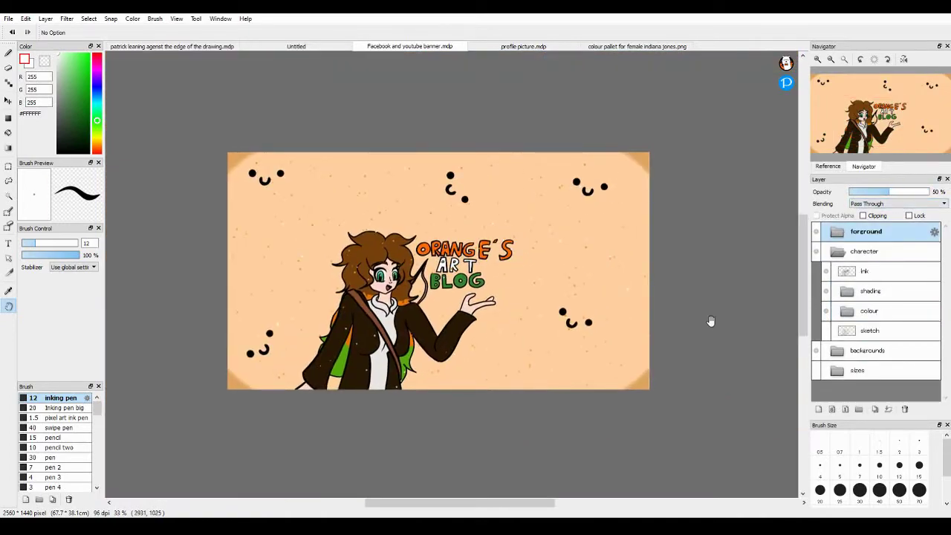
Step: Hide the backgrounds folder, then open the shading folder and select its Layer40
{"action": "left_click_drag", "start_coordinate": [709, 322], "coordinate": [697, 318]}
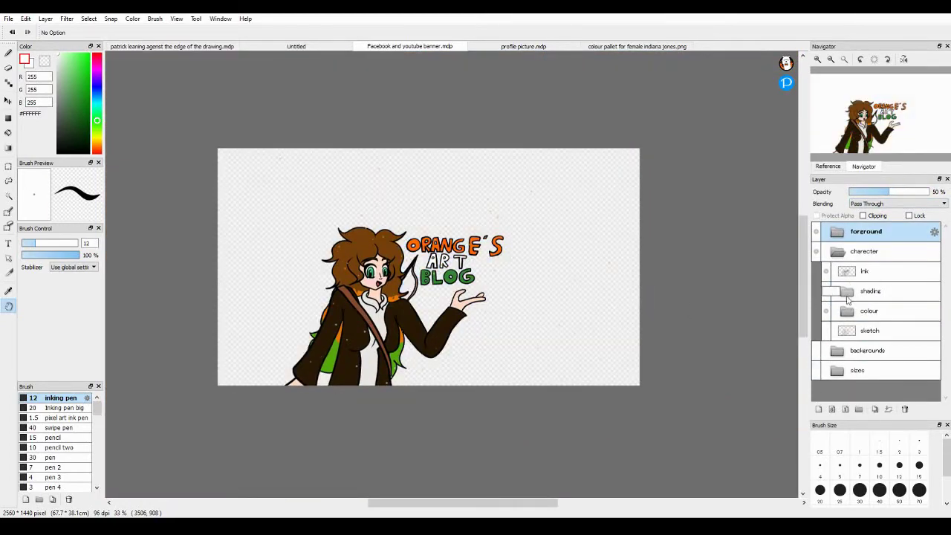
{"action": "left_click", "coordinate": [847, 291]}
{"action": "left_click", "coordinate": [883, 310]}
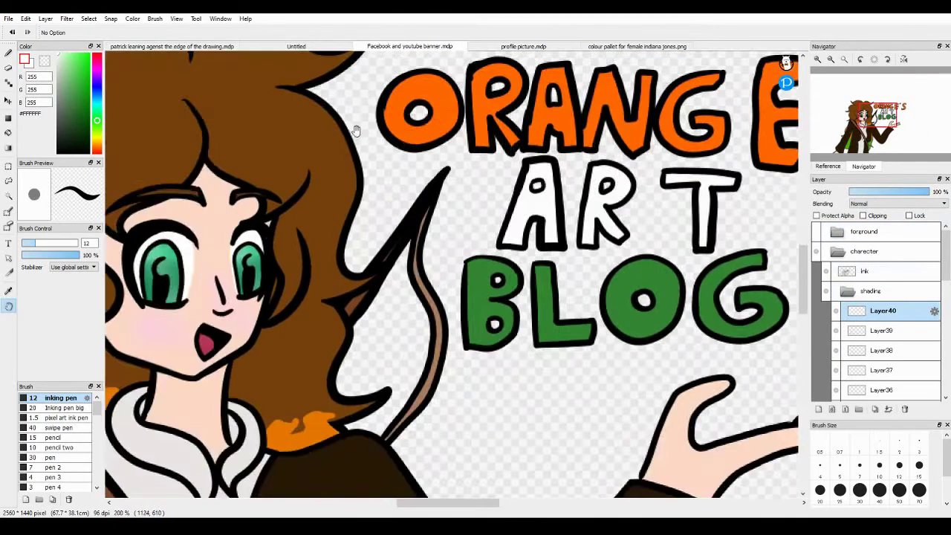
Step: Draw dark brown #57310E shadow edges along the upper-left tuft, outer left side and inner locks of the hair
{"action": "left_click_drag", "start_coordinate": [356, 131], "coordinate": [238, 197]}
{"action": "left_click_drag", "start_coordinate": [284, 148], "coordinate": [602, 173]}
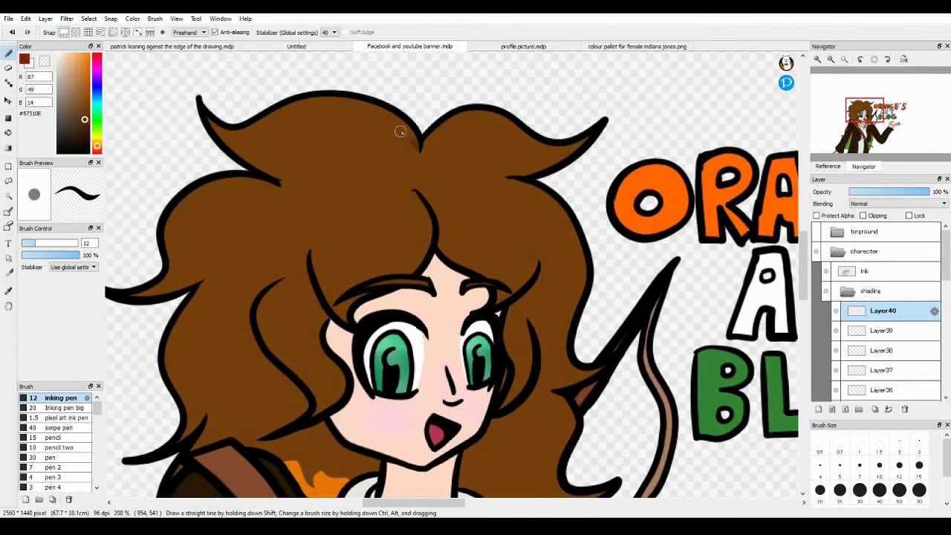
{"action": "left_click_drag", "start_coordinate": [399, 132], "coordinate": [250, 158]}
{"action": "left_click_drag", "start_coordinate": [172, 273], "coordinate": [273, 180]}
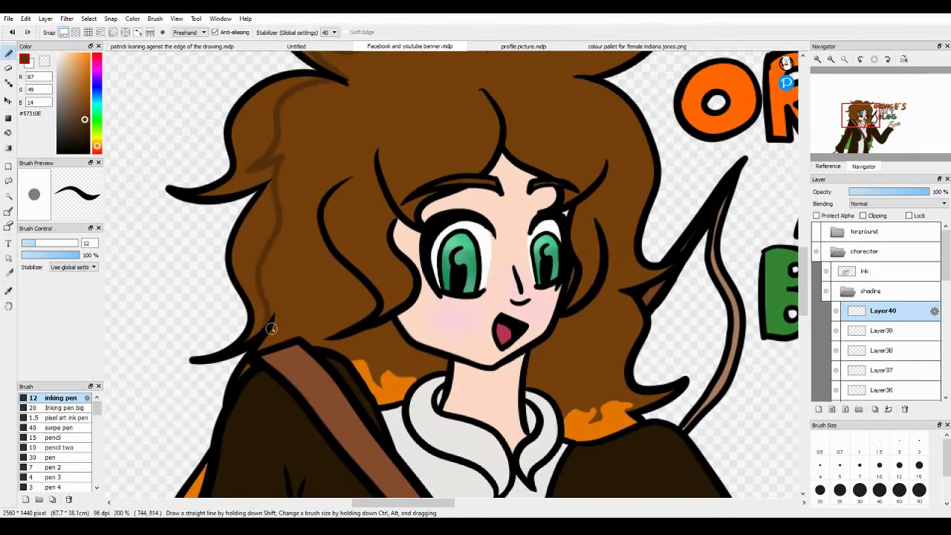
{"action": "mouse_move", "coordinate": [268, 335]}
{"action": "left_mouse_down"}
{"action": "mouse_move", "coordinate": [329, 166]}
{"action": "mouse_move", "coordinate": [232, 347]}
{"action": "mouse_move", "coordinate": [312, 300]}
{"action": "mouse_move", "coordinate": [305, 330]}
{"action": "mouse_move", "coordinate": [325, 352]}
{"action": "mouse_move", "coordinate": [329, 304]}
{"action": "mouse_move", "coordinate": [324, 363]}
{"action": "mouse_move", "coordinate": [332, 312]}
{"action": "mouse_move", "coordinate": [329, 324]}
{"action": "mouse_move", "coordinate": [276, 223]}
{"action": "left_mouse_up"}
{"action": "key", "text": "e"}
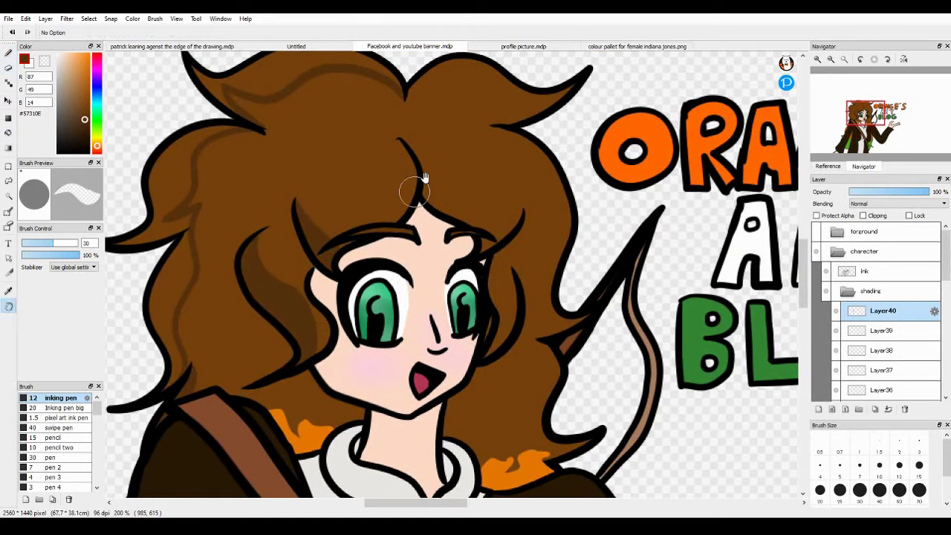
Step: Fill the outlined hair shadows with #57310E and continue the shading beneath the jaw and across the right tufts
{"action": "key", "text": "g"}
{"action": "left_click", "coordinate": [509, 280]}
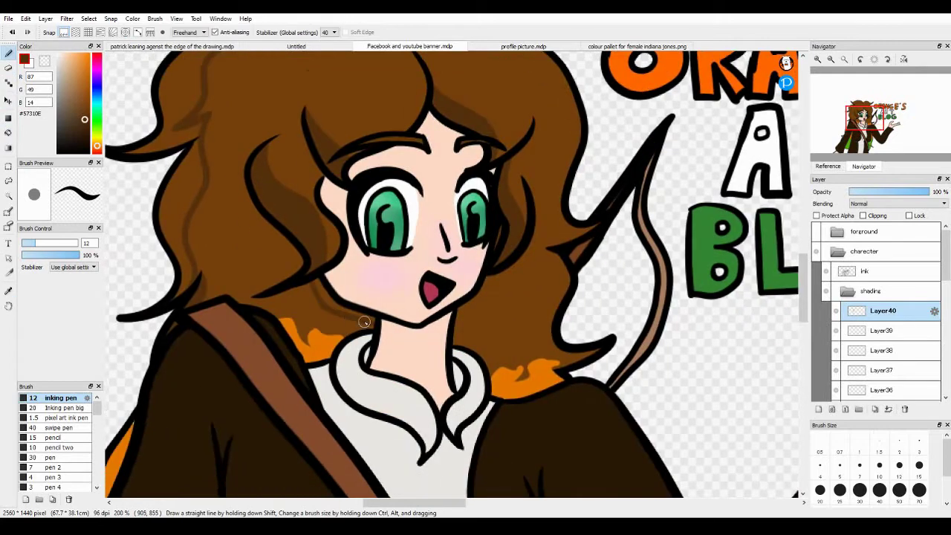
{"action": "mouse_move", "coordinate": [327, 312]}
{"action": "left_mouse_down"}
{"action": "mouse_move", "coordinate": [336, 274]}
{"action": "mouse_move", "coordinate": [398, 396]}
{"action": "left_mouse_up"}
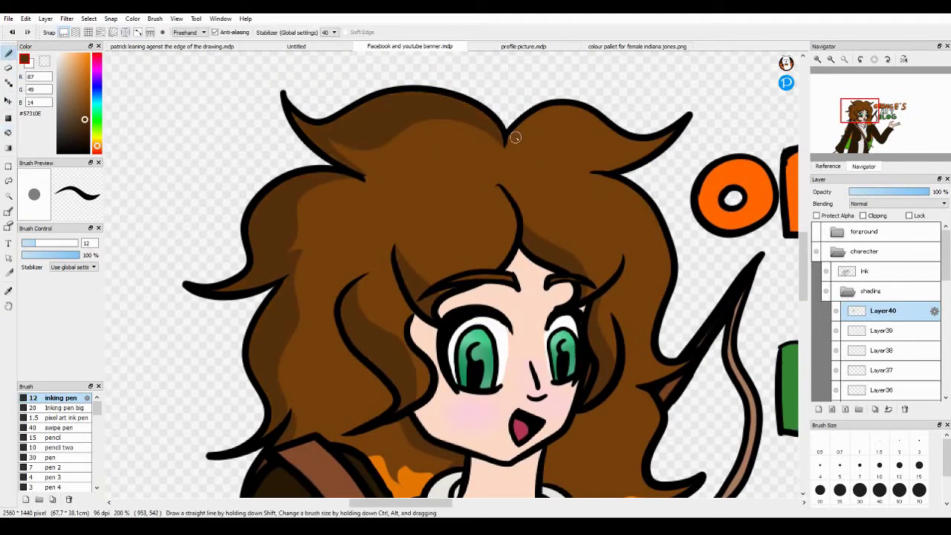
{"action": "scroll", "coordinate": [492, 196], "scroll_direction": "right", "scroll_amount": 3}
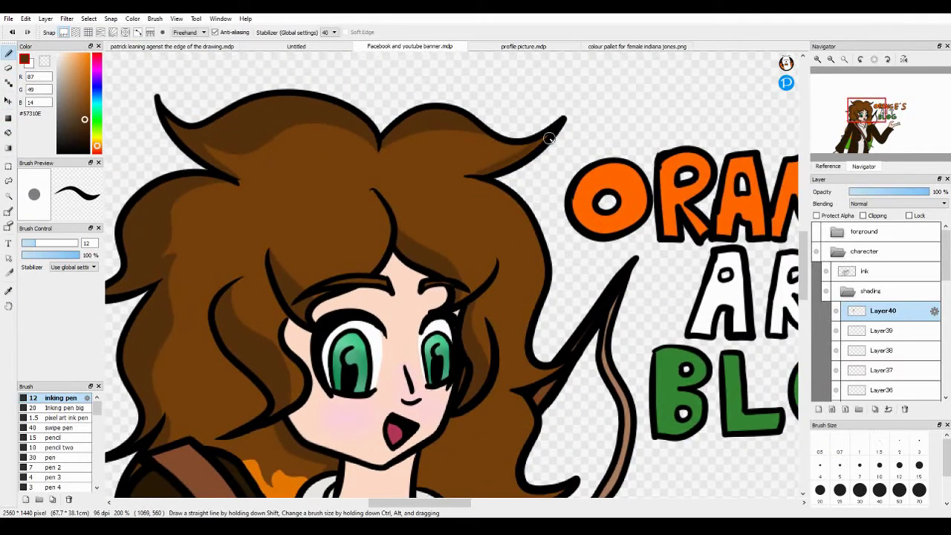
{"action": "scroll", "coordinate": [549, 139], "scroll_direction": "down", "scroll_amount": 3}
{"action": "scroll", "coordinate": [548, 138], "scroll_direction": "down", "scroll_amount": 3}
{"action": "scroll", "coordinate": [549, 223], "scroll_direction": "left", "scroll_amount": 3}
Step: Shade the orange hair tips at the shoulders and the orange strands on the left with #CA6E09
{"action": "left_click", "coordinate": [594, 310], "text": "alt"}
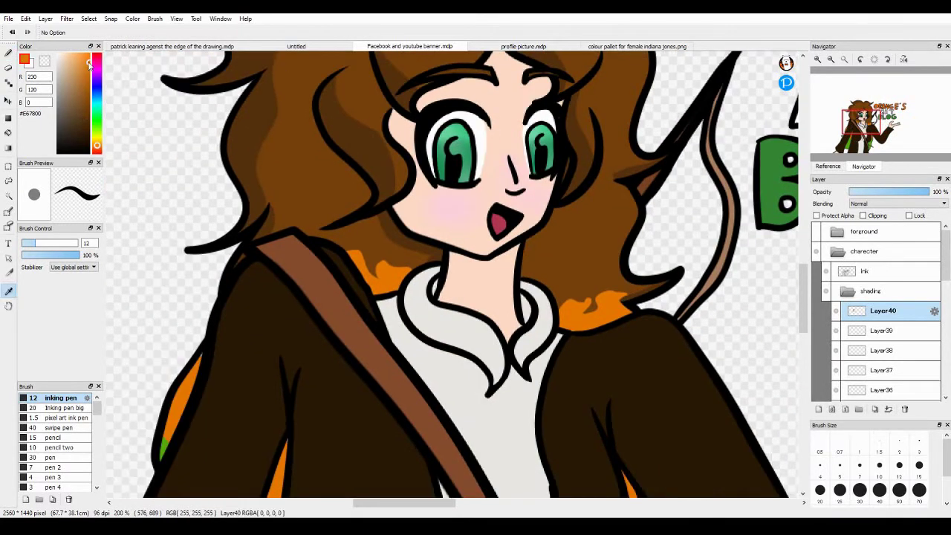
{"action": "left_click", "coordinate": [560, 314], "text": "alt"}
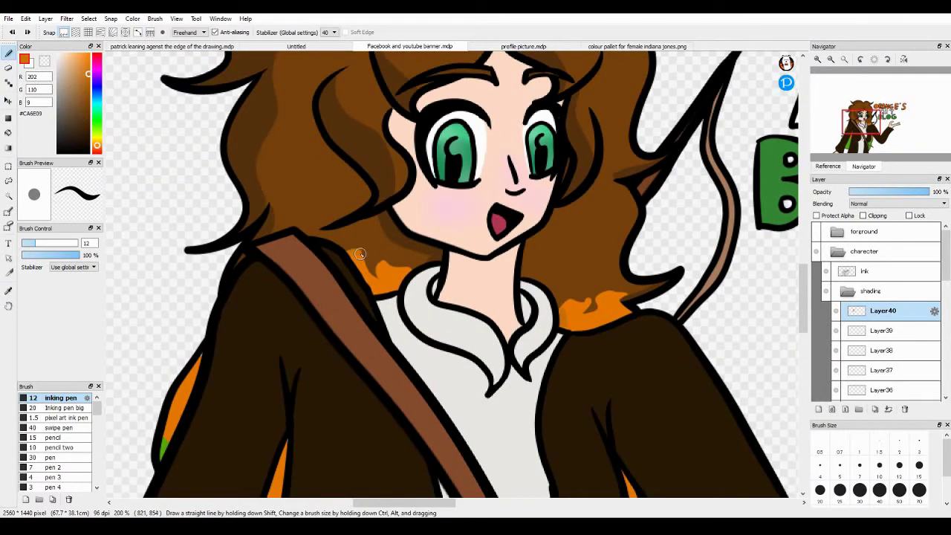
{"action": "scroll", "coordinate": [364, 269], "scroll_direction": "down", "scroll_amount": 10}
{"action": "scroll", "coordinate": [372, 223], "scroll_direction": "left", "scroll_amount": 5}
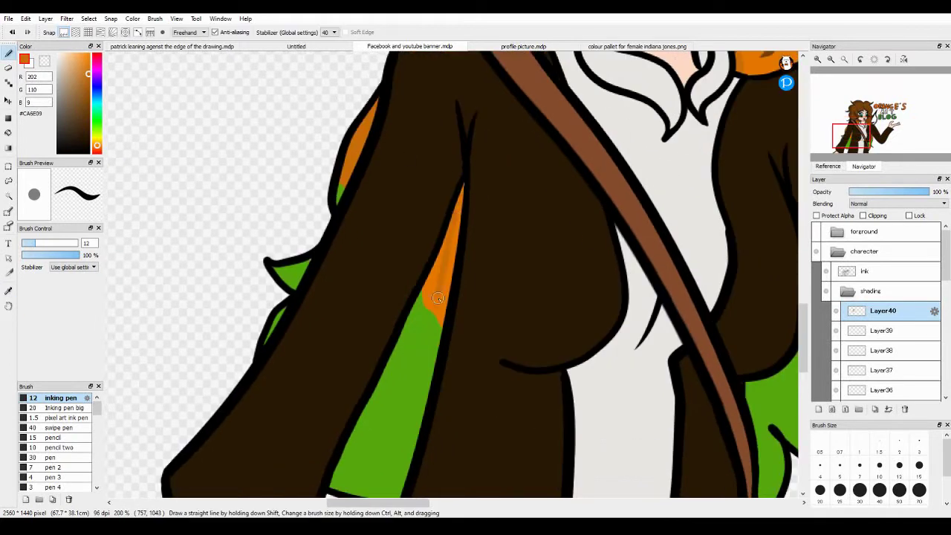
{"action": "scroll", "coordinate": [464, 191], "scroll_direction": "down", "scroll_amount": 3}
{"action": "scroll", "coordinate": [463, 191], "scroll_direction": "left", "scroll_amount": 1}
Step: Shade the green sections left of and beneath the left sleeve with #488A0E and touch up the adjoining orange
{"action": "left_click", "coordinate": [446, 283], "text": "alt"}
{"action": "left_click_drag", "start_coordinate": [461, 227], "coordinate": [413, 407]}
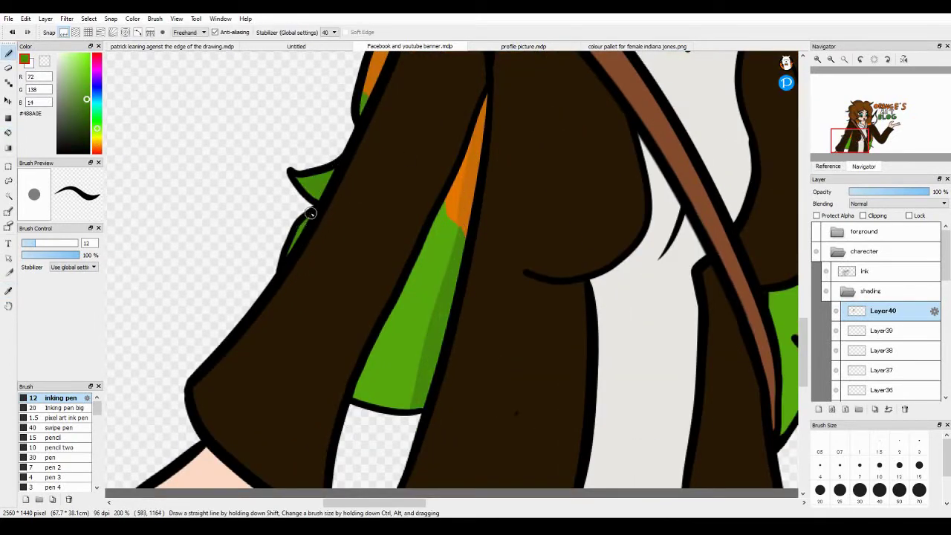
{"action": "scroll", "coordinate": [377, 369], "scroll_direction": "up", "scroll_amount": 1}
{"action": "left_click", "coordinate": [446, 212], "text": "alt"}
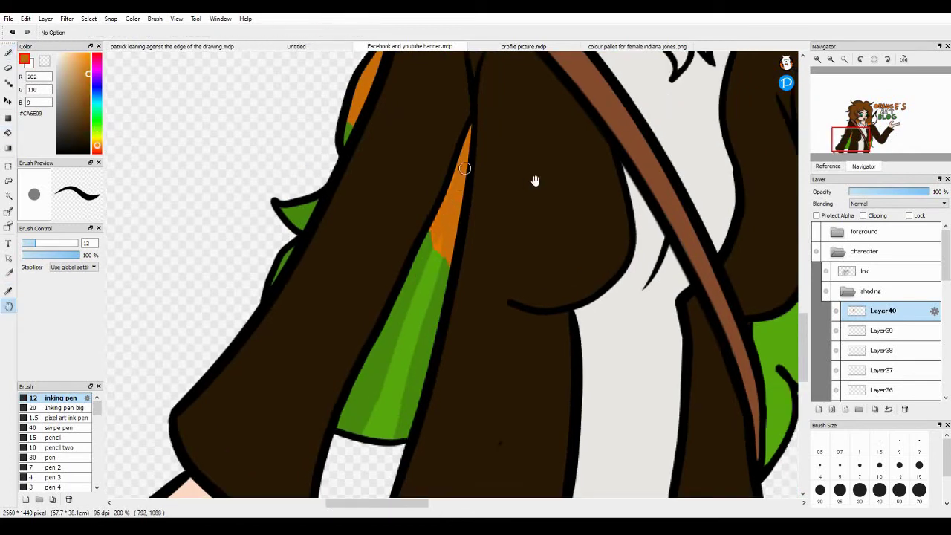
Step: Shade the right green and orange strand below the jacket with #488A0E and #CA6E09
{"action": "scroll", "coordinate": [520, 193], "scroll_direction": "right", "scroll_amount": 5}
{"action": "left_click", "coordinate": [625, 241], "text": "alt"}
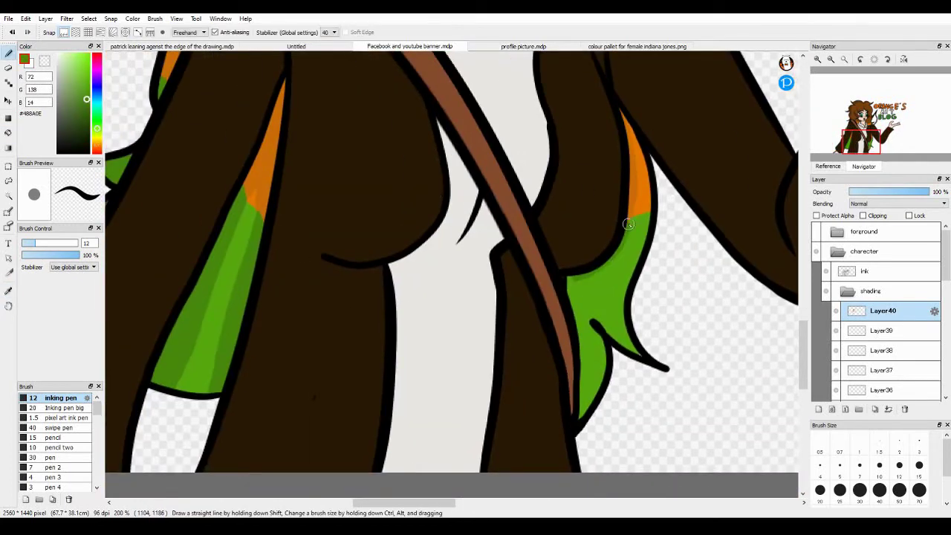
{"action": "scroll", "coordinate": [570, 261], "scroll_direction": "up", "scroll_amount": 3}
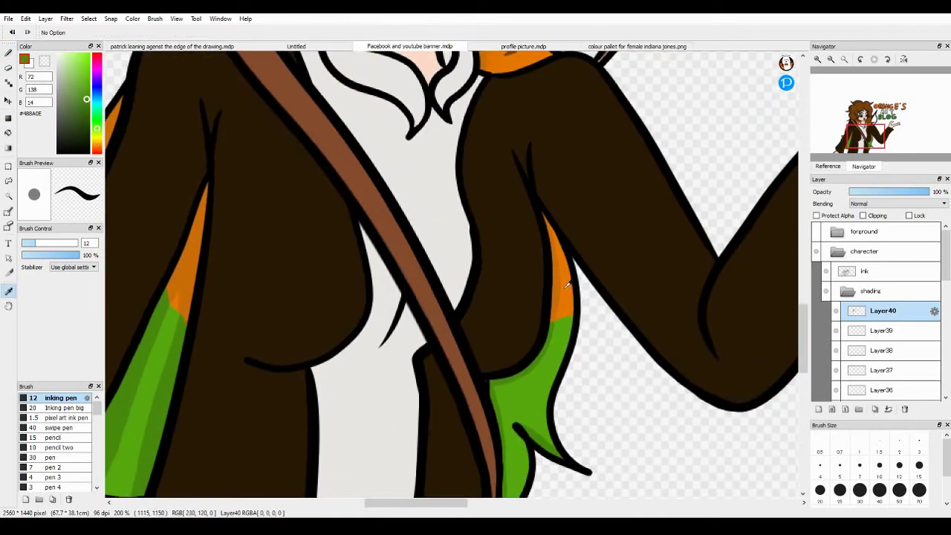
{"action": "left_click", "coordinate": [565, 253], "text": "alt"}
Step: Shade the forehead, brows, cheek edge and neck with skin tone #F2B692 on Layer39 of the shading folder
{"action": "scroll", "coordinate": [565, 248], "scroll_direction": "up", "scroll_amount": 3}
{"action": "left_click", "coordinate": [520, 245], "text": "alt"}
{"action": "left_click", "coordinate": [883, 330]}
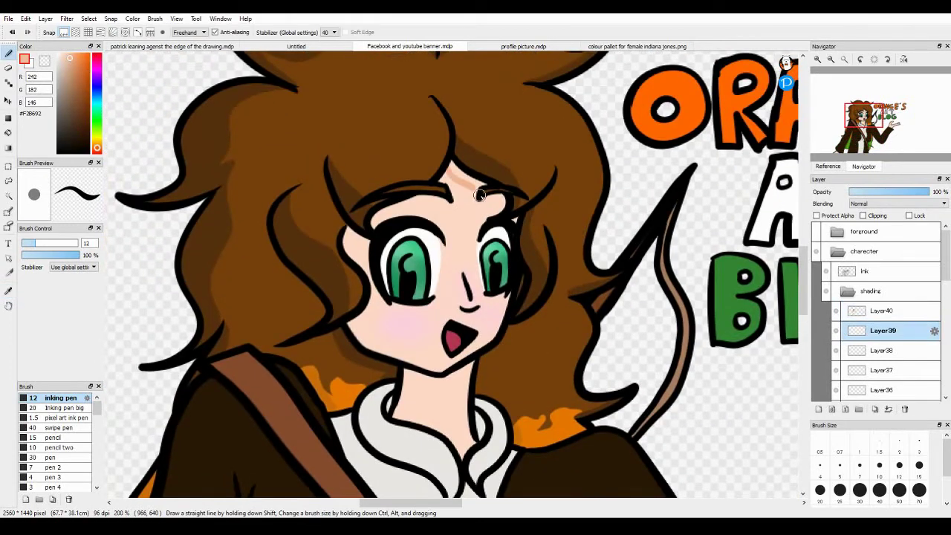
{"action": "left_click_drag", "start_coordinate": [465, 223], "coordinate": [501, 194]}
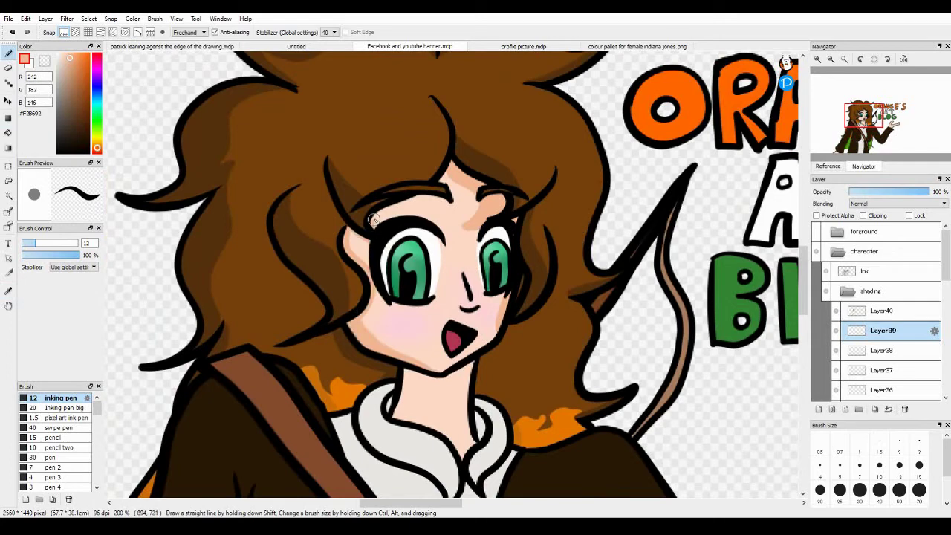
{"action": "scroll", "coordinate": [461, 312], "scroll_direction": "down", "scroll_amount": 3}
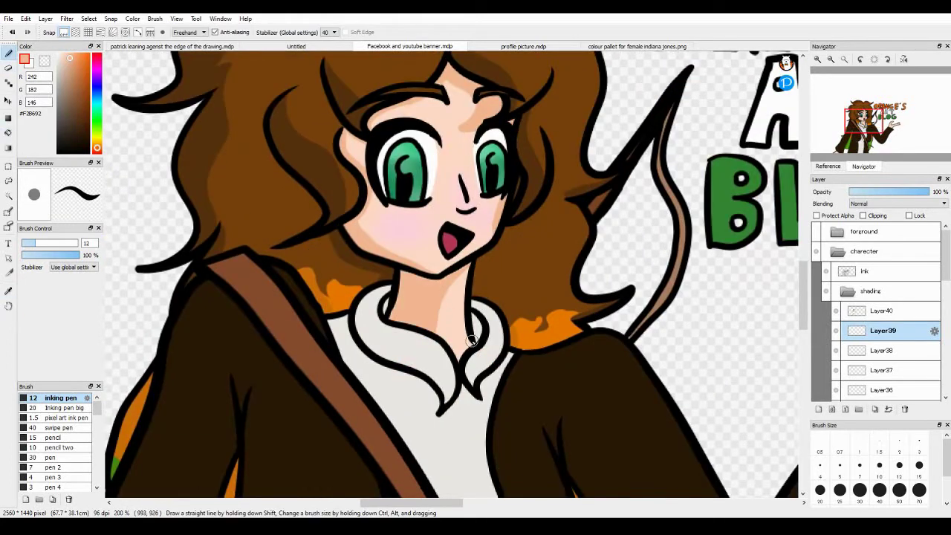
Step: Shade the raised hand with #F2B692 and adjust the opacity of the skin shading layer
{"action": "scroll", "coordinate": [470, 340], "scroll_direction": "right", "scroll_amount": 6}
{"action": "mouse_move", "coordinate": [446, 350]}
{"action": "left_mouse_down"}
{"action": "mouse_move", "coordinate": [487, 317]}
{"action": "mouse_move", "coordinate": [547, 304]}
{"action": "left_mouse_up"}
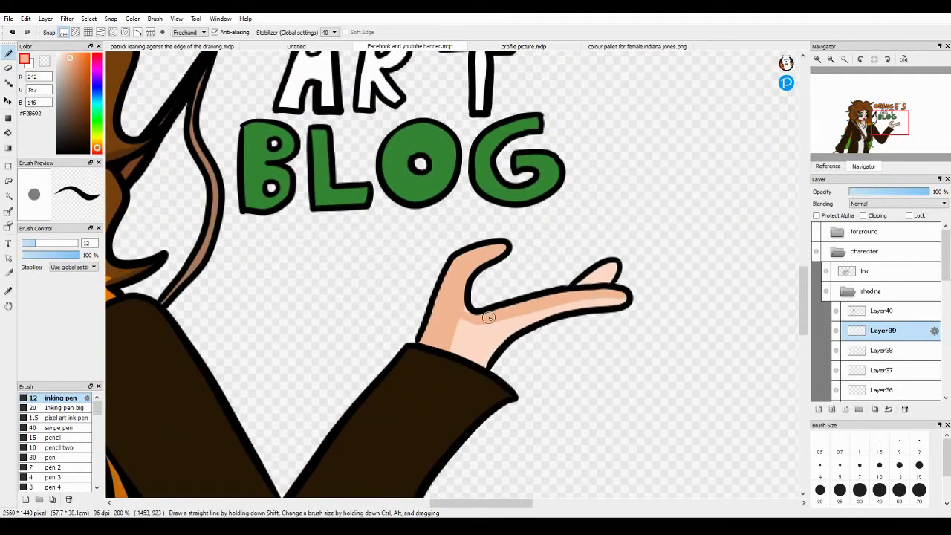
{"action": "left_click_drag", "start_coordinate": [609, 268], "coordinate": [352, 314]}
{"action": "left_click", "coordinate": [902, 191]}
Step: Shade both sides of the shirt collar with grey #C5C5C5 on Layer38
{"action": "left_click", "coordinate": [883, 350]}
{"action": "left_click_drag", "start_coordinate": [446, 335], "coordinate": [520, 223]}
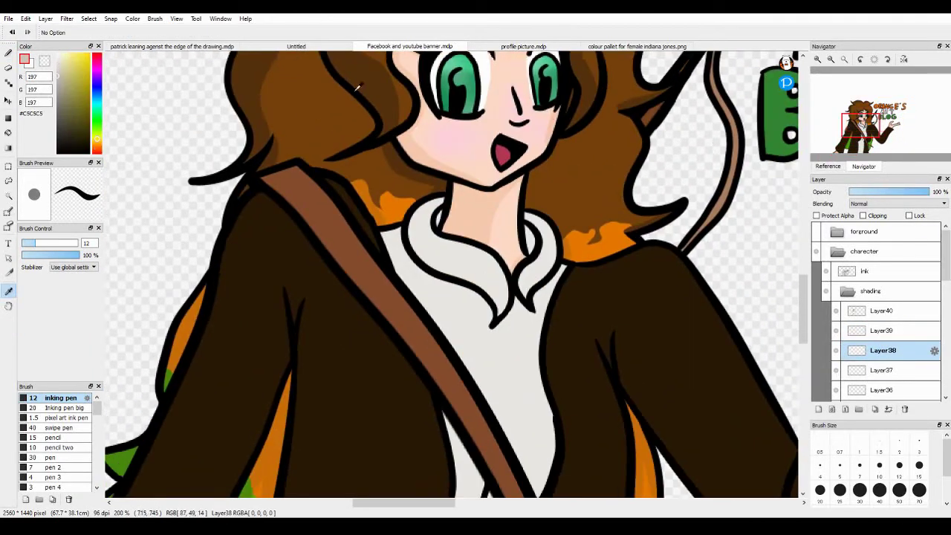
{"action": "key", "text": "b"}
{"action": "left_click_drag", "start_coordinate": [416, 223], "coordinate": [498, 271]}
{"action": "left_click_drag", "start_coordinate": [554, 219], "coordinate": [536, 281]}
Step: Shade the shirt beneath the sash and along the jacket's right edge with grey #C5C5C5
{"action": "scroll", "coordinate": [537, 280], "scroll_direction": "down", "scroll_amount": 5}
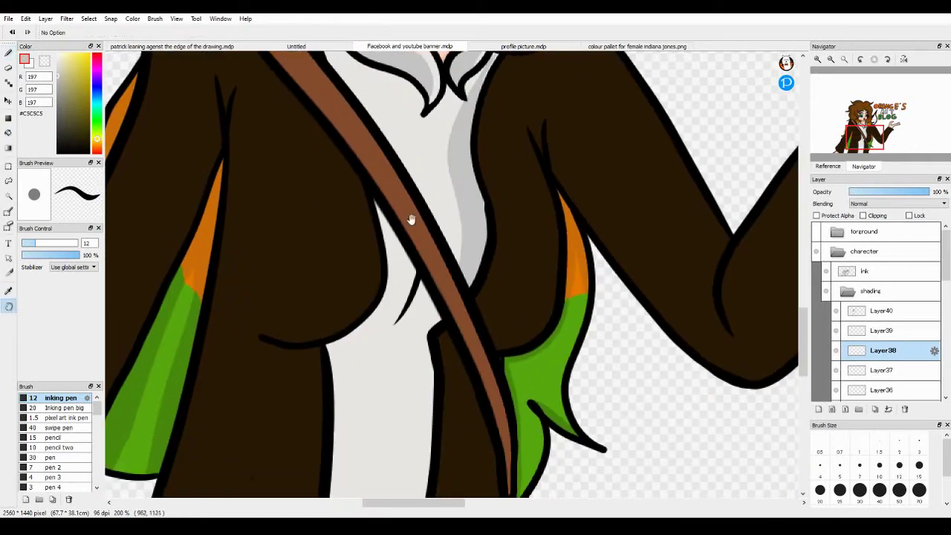
{"action": "left_click_drag", "start_coordinate": [401, 212], "coordinate": [409, 271]}
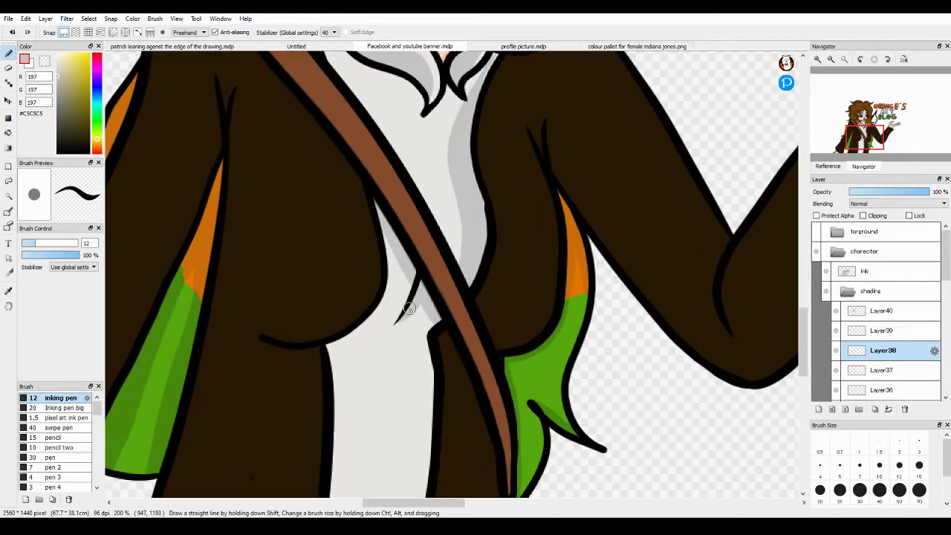
{"action": "scroll", "coordinate": [408, 308], "scroll_direction": "down", "scroll_amount": 3}
{"action": "left_click_drag", "start_coordinate": [455, 196], "coordinate": [448, 429]}
{"action": "key", "text": "g"}
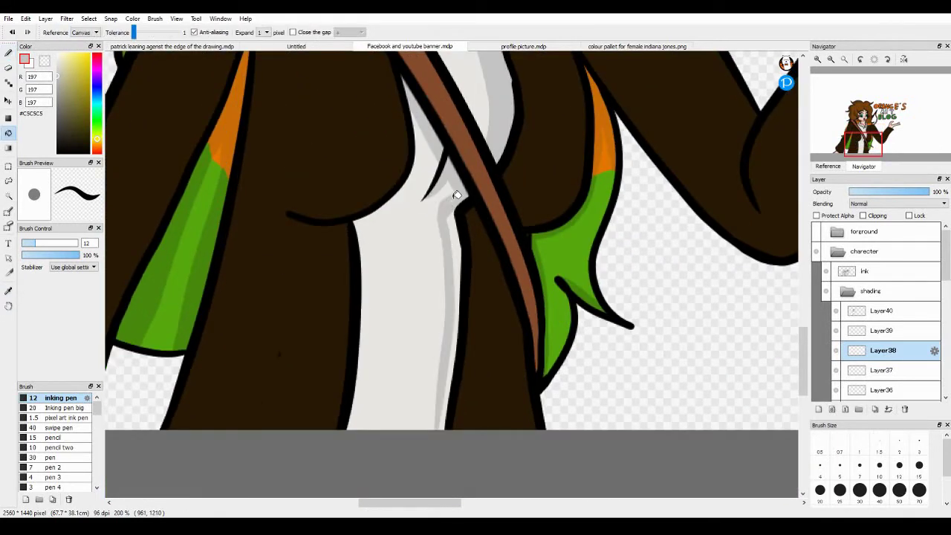
{"action": "left_click", "coordinate": [457, 219]}
Step: Shade the jacket front beside the shirt with dark brown #130B02 on Layer37
{"action": "scroll", "coordinate": [423, 307], "scroll_direction": "up", "scroll_amount": 3}
{"action": "left_click", "coordinate": [85, 146]}
{"action": "key", "text": "h"}
{"action": "left_click_drag", "start_coordinate": [320, 89], "coordinate": [353, 236]}
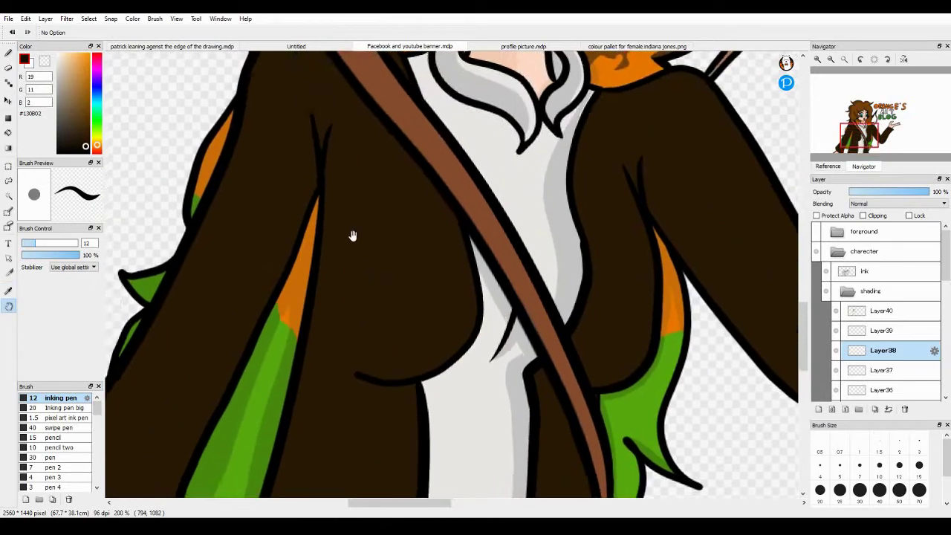
{"action": "scroll", "coordinate": [353, 236], "scroll_direction": "down", "scroll_amount": 2}
{"action": "key", "text": "b"}
{"action": "left_click", "coordinate": [883, 370]}
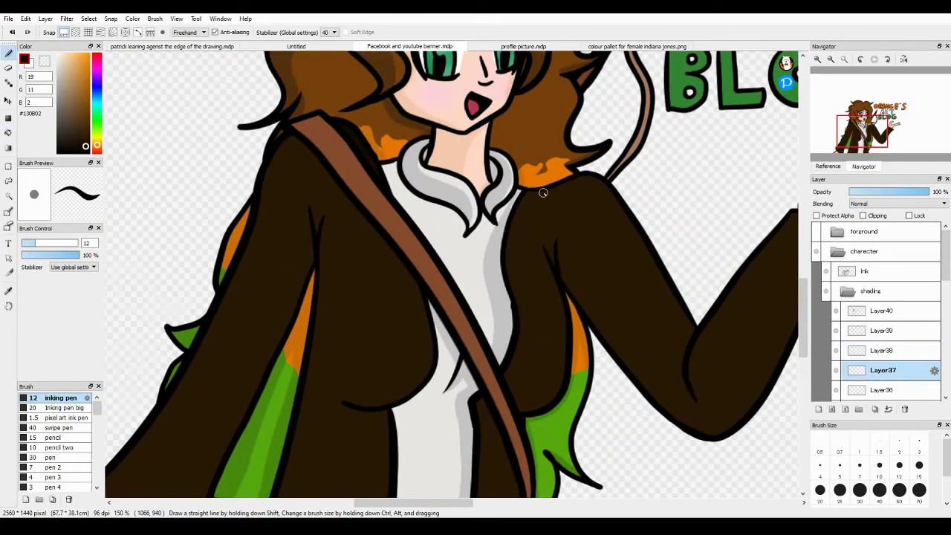
{"action": "scroll", "coordinate": [530, 208], "scroll_direction": "down", "scroll_amount": 3}
{"action": "scroll", "coordinate": [503, 333], "scroll_direction": "up", "scroll_amount": 4}
{"action": "key", "text": "g"}
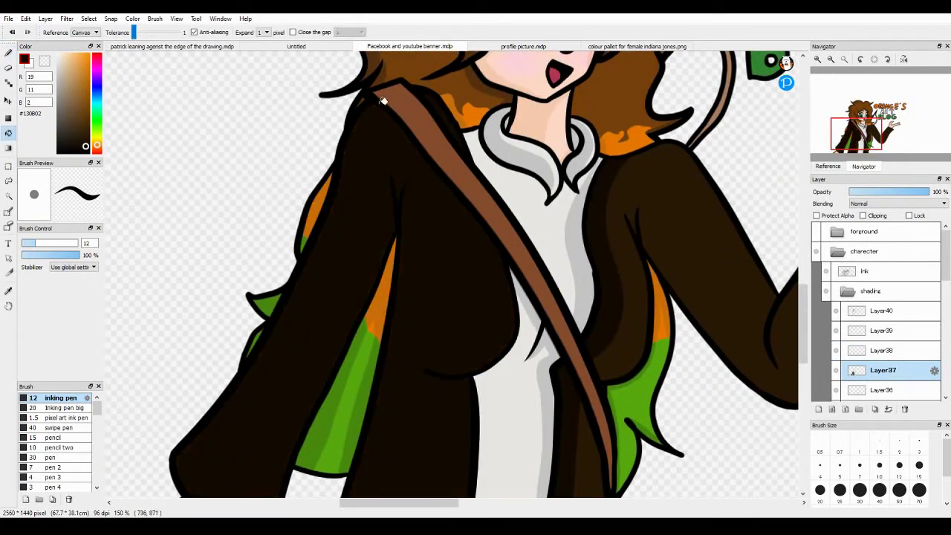
Step: Shade the hanging sleeve, the jacket along the sash and the coat fold below the armpit with #130B02
{"action": "scroll", "coordinate": [418, 201], "scroll_direction": "down", "scroll_amount": 1}
{"action": "scroll", "coordinate": [446, 276], "scroll_direction": "left", "scroll_amount": 2}
{"action": "key", "text": "b"}
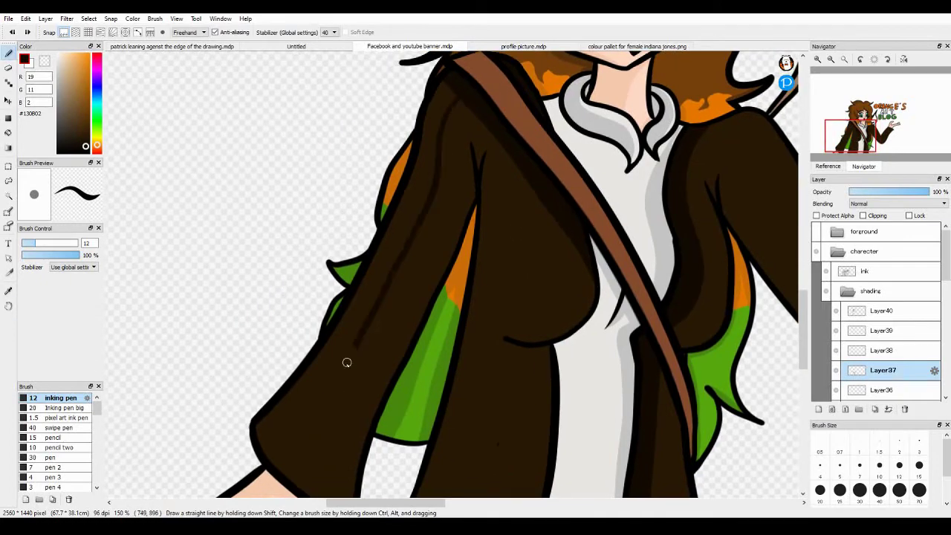
{"action": "scroll", "coordinate": [280, 439], "scroll_direction": "down", "scroll_amount": 3}
{"action": "scroll", "coordinate": [445, 203], "scroll_direction": "up", "scroll_amount": 1}
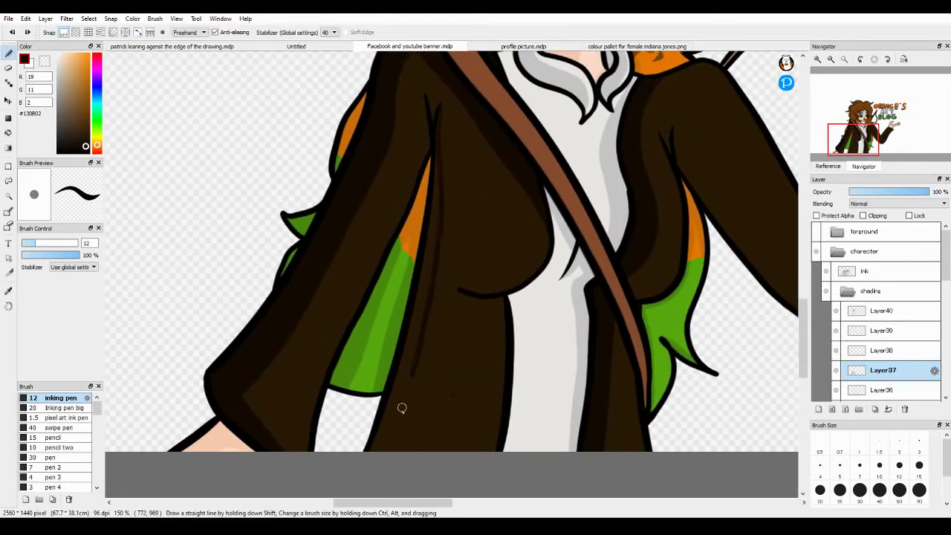
{"action": "scroll", "coordinate": [505, 304], "scroll_direction": "up", "scroll_amount": 1}
{"action": "scroll", "coordinate": [506, 304], "scroll_direction": "right", "scroll_amount": 4}
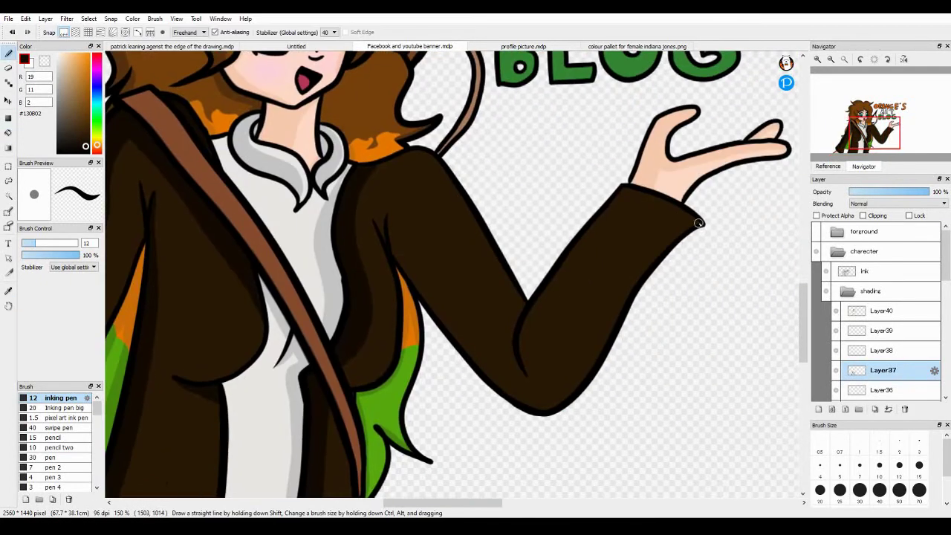
Step: Shade the raised arm's sleeve along the cuff, forearm and upper arm with #130B02
{"action": "left_click_drag", "start_coordinate": [698, 223], "coordinate": [535, 323]}
{"action": "scroll", "coordinate": [446, 297], "scroll_direction": "up", "scroll_amount": 2}
{"action": "scroll", "coordinate": [446, 297], "scroll_direction": "right", "scroll_amount": 1}
{"action": "left_click_drag", "start_coordinate": [376, 293], "coordinate": [531, 450]}
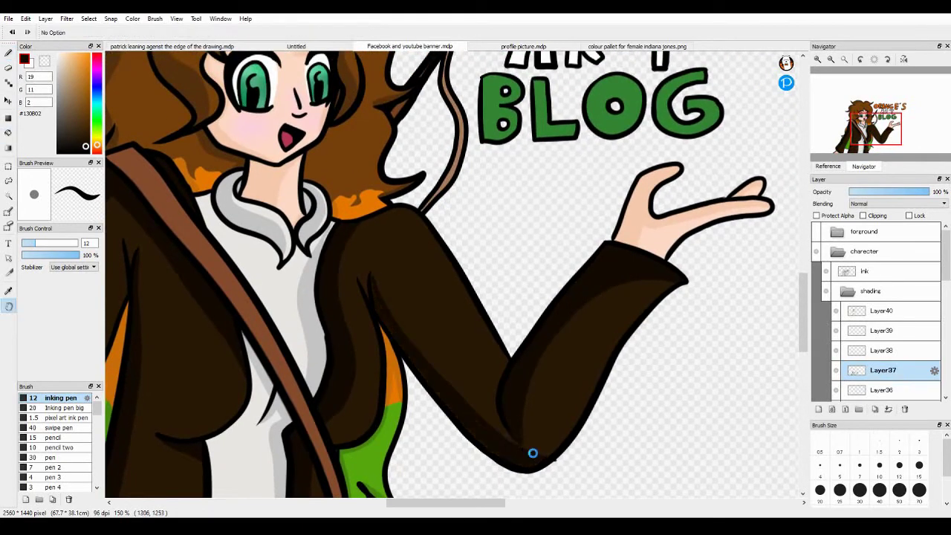
{"action": "scroll", "coordinate": [445, 334], "scroll_direction": "down", "scroll_amount": 1}
{"action": "scroll", "coordinate": [446, 334], "scroll_direction": "right", "scroll_amount": 1}
{"action": "scroll", "coordinate": [359, 305], "scroll_direction": "up", "scroll_amount": 1}
Step: Shade the bow's curved limb with #855E44 and the brown part beside the hair with #593014 on Layer36
{"action": "left_click", "coordinate": [883, 390]}
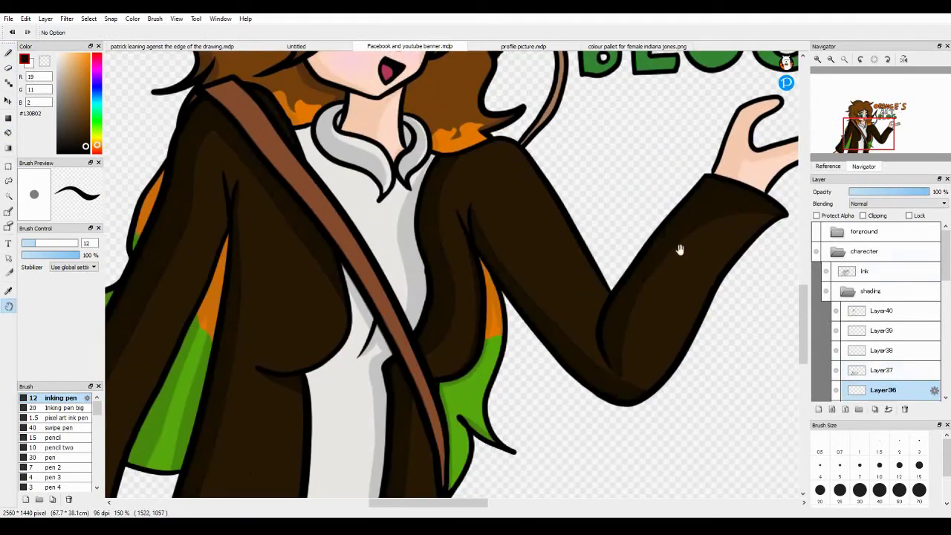
{"action": "scroll", "coordinate": [679, 248], "scroll_direction": "up", "scroll_amount": 2}
{"action": "scroll", "coordinate": [496, 240], "scroll_direction": "right", "scroll_amount": 1}
{"action": "left_click", "coordinate": [496, 240], "text": "alt"}
{"action": "left_click", "coordinate": [496, 240], "text": "alt"}
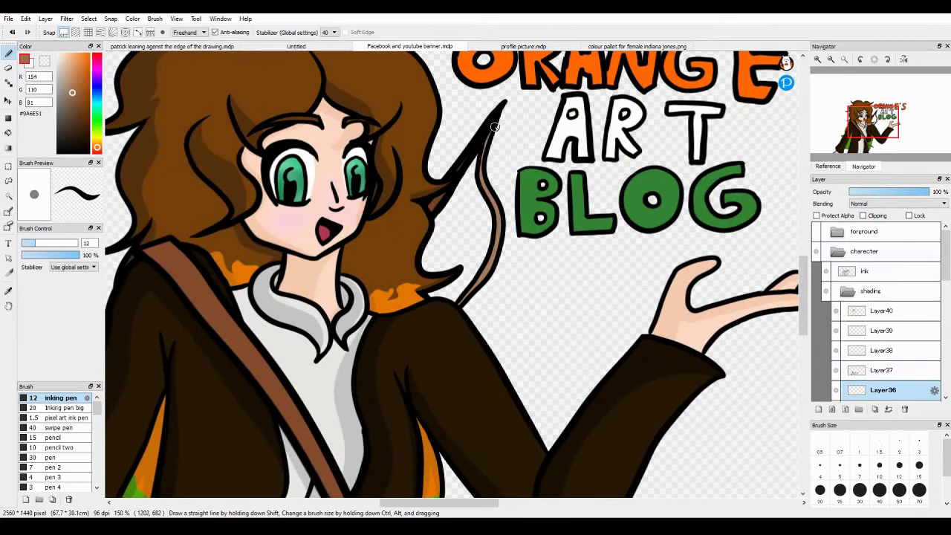
{"action": "left_click", "coordinate": [497, 247], "text": "alt"}
{"action": "scroll", "coordinate": [496, 247], "scroll_direction": "up", "scroll_amount": 3}
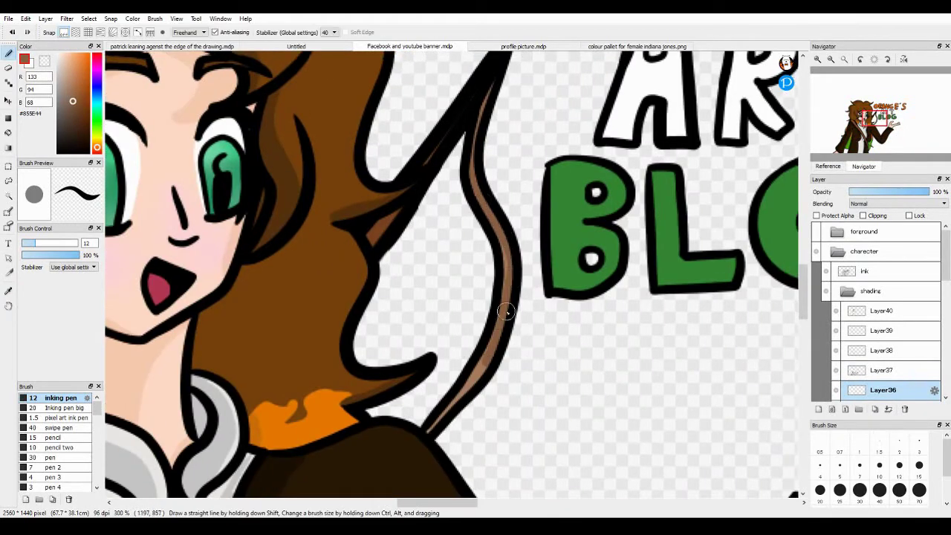
{"action": "scroll", "coordinate": [431, 221], "scroll_direction": "up", "scroll_amount": 2}
{"action": "left_click", "coordinate": [378, 301], "text": "alt"}
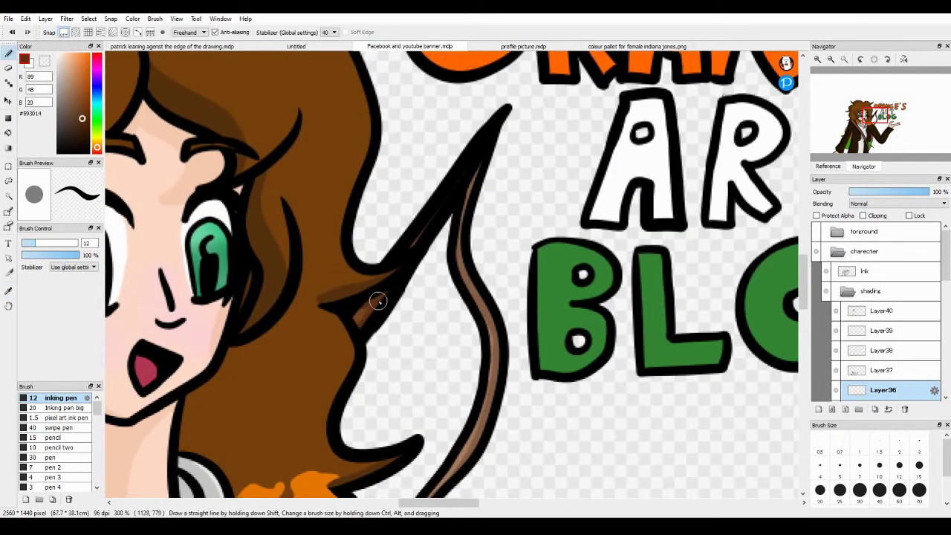
{"action": "scroll", "coordinate": [456, 190], "scroll_direction": "down", "scroll_amount": 5}
{"action": "scroll", "coordinate": [881, 320], "scroll_direction": "down", "scroll_amount": 3}
Step: Shade the letters O and R of ORANGE'S with red-orange #FF5200 on Layer35
{"action": "left_click", "coordinate": [885, 303]}
{"action": "scroll", "coordinate": [457, 156], "scroll_direction": "up", "scroll_amount": 5}
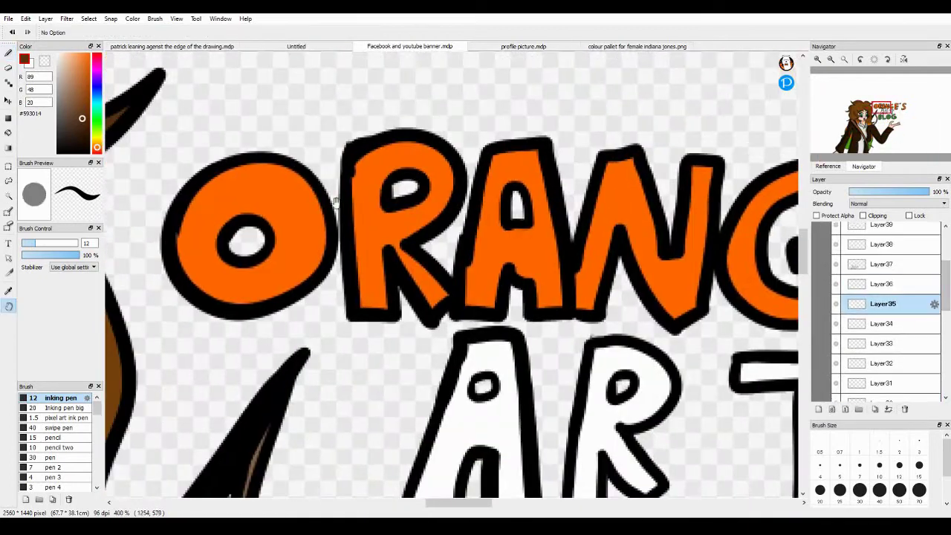
{"action": "left_click", "coordinate": [242, 179], "text": "alt"}
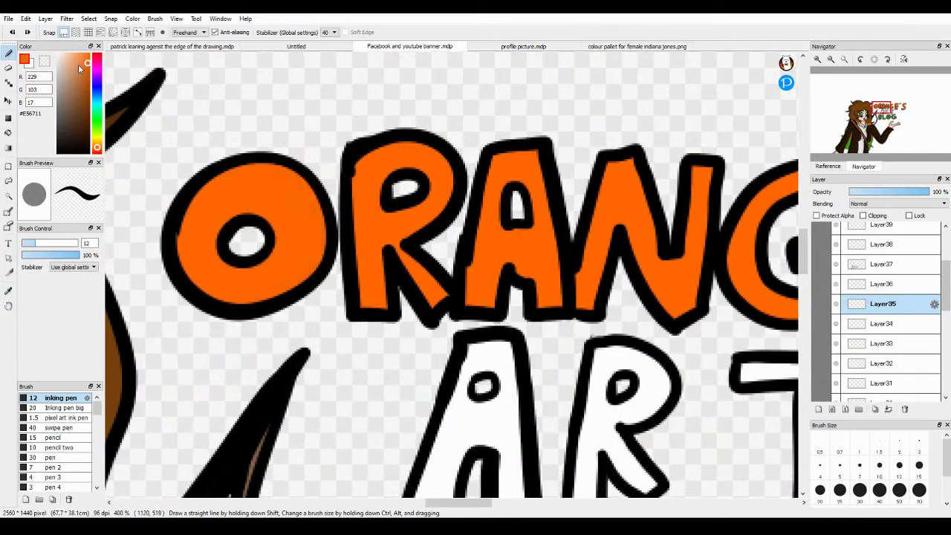
{"action": "key", "text": "ctrl+z"}
{"action": "left_click", "coordinate": [315, 249], "text": "alt"}
{"action": "left_click_drag", "start_coordinate": [246, 169], "coordinate": [273, 301]}
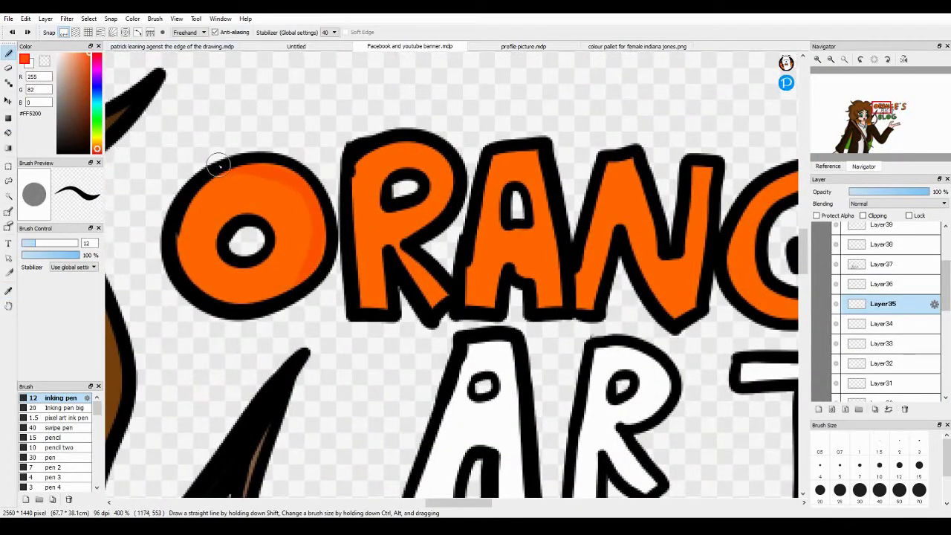
{"action": "mouse_move", "coordinate": [377, 150]}
{"action": "left_mouse_down"}
{"action": "mouse_move", "coordinate": [402, 238]}
{"action": "mouse_move", "coordinate": [384, 306]}
{"action": "left_mouse_up"}
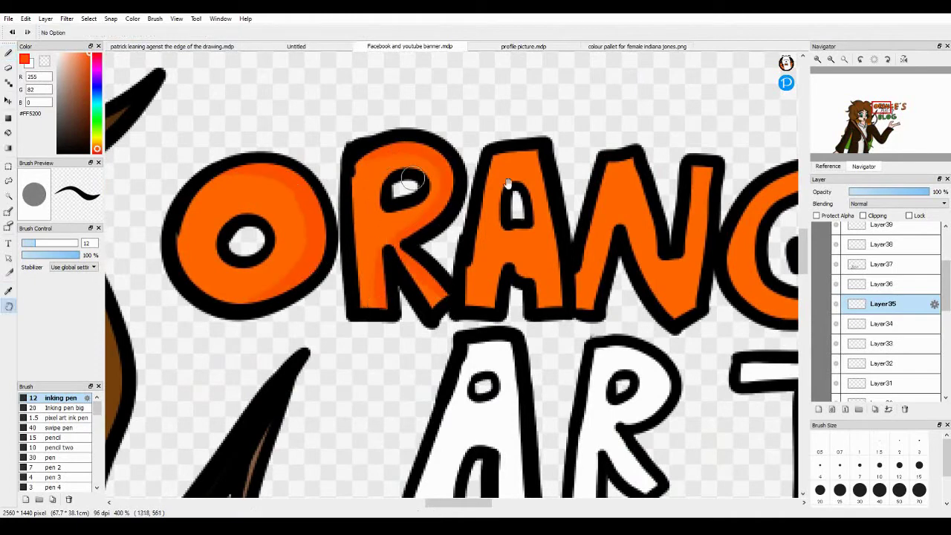
Step: Shade the letters A and N of ORANGE'S with #FF5200
{"action": "left_click_drag", "start_coordinate": [520, 298], "coordinate": [397, 309]}
{"action": "left_click_drag", "start_coordinate": [375, 170], "coordinate": [433, 303]}
{"action": "left_click_drag", "start_coordinate": [493, 233], "coordinate": [356, 247]}
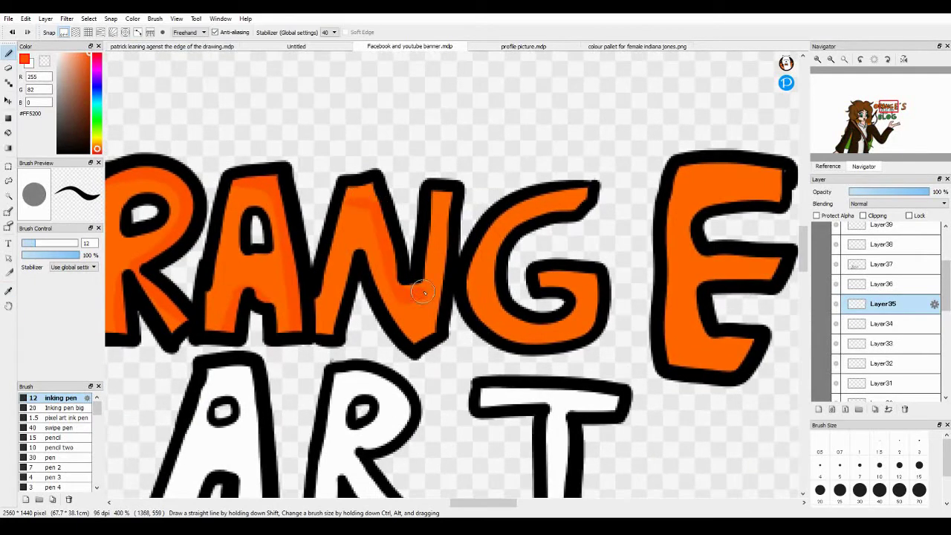
{"action": "left_click_drag", "start_coordinate": [334, 321], "coordinate": [251, 330]}
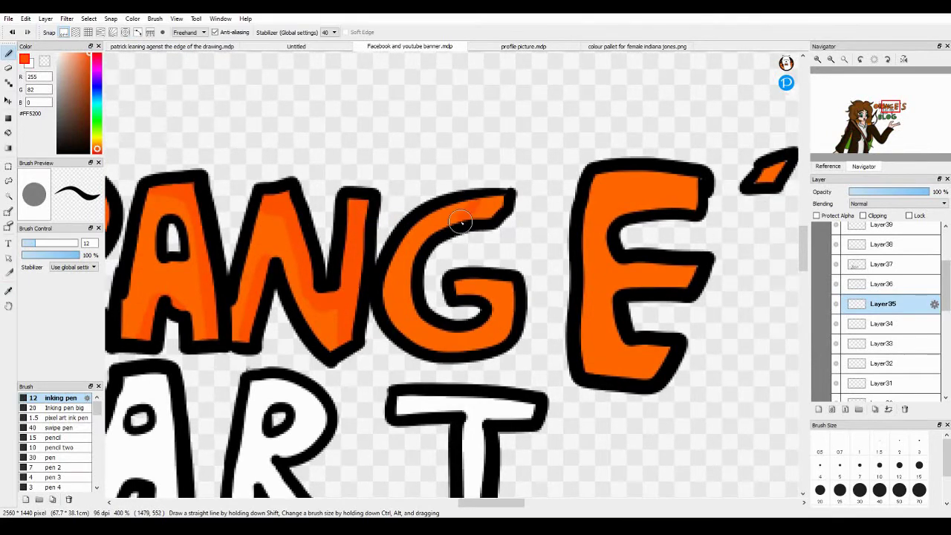
Step: Shade the letters G, E and S and the apostrophe of ORANGE'S with #FF5200
{"action": "left_click_drag", "start_coordinate": [633, 176], "coordinate": [447, 189]}
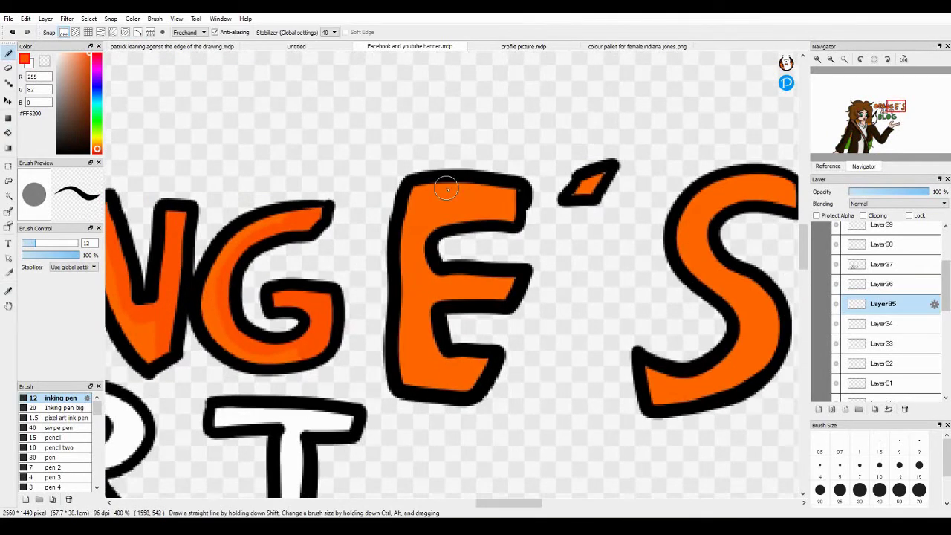
{"action": "left_click_drag", "start_coordinate": [521, 213], "coordinate": [264, 224]}
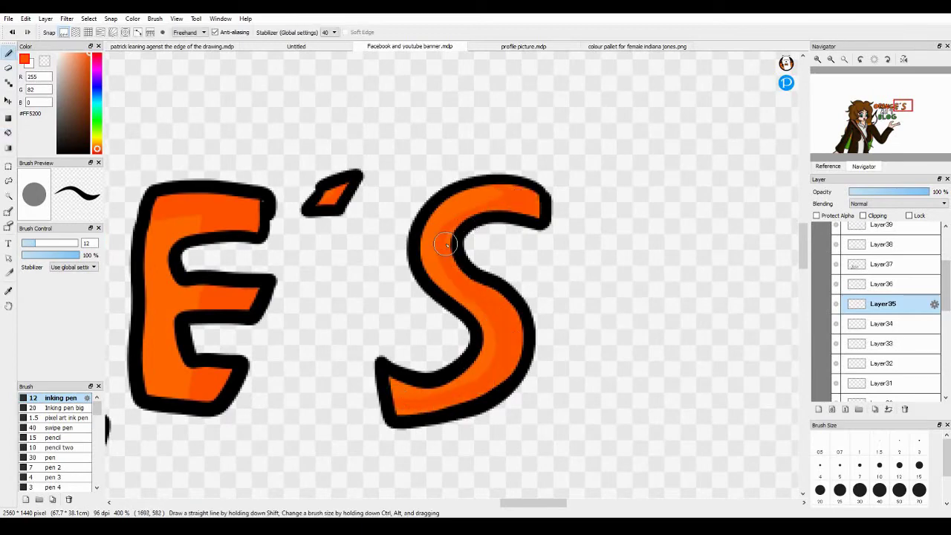
{"action": "left_click_drag", "start_coordinate": [446, 322], "coordinate": [588, 274]}
Step: Shade the white letters of the word ART with light grey #DADADA on Layer35
{"action": "mouse_move", "coordinate": [264, 365]}
{"action": "left_mouse_down"}
{"action": "mouse_move", "coordinate": [592, 255]}
{"action": "mouse_move", "coordinate": [787, 221]}
{"action": "left_mouse_up"}
{"action": "key", "text": "b"}
{"action": "left_click_drag", "start_coordinate": [368, 211], "coordinate": [396, 353]}
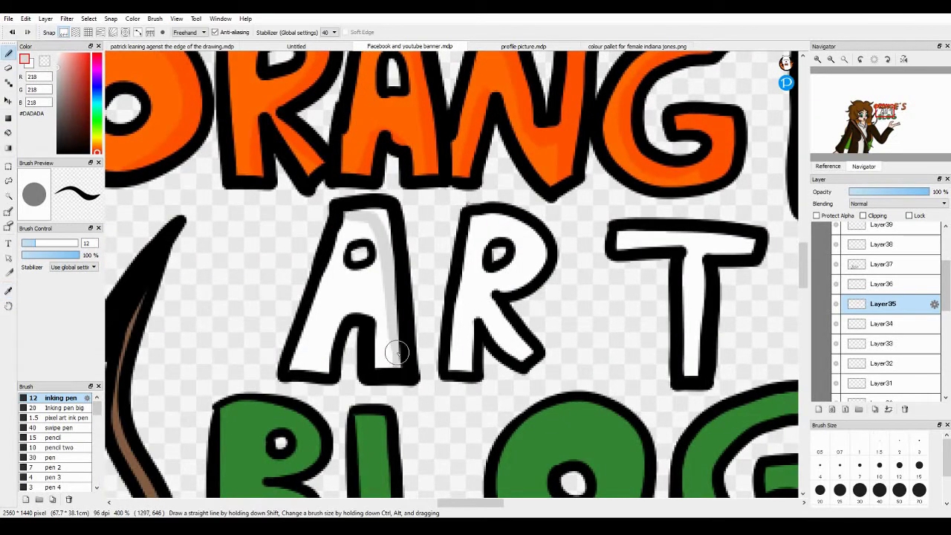
{"action": "left_click_drag", "start_coordinate": [535, 256], "coordinate": [543, 249]}
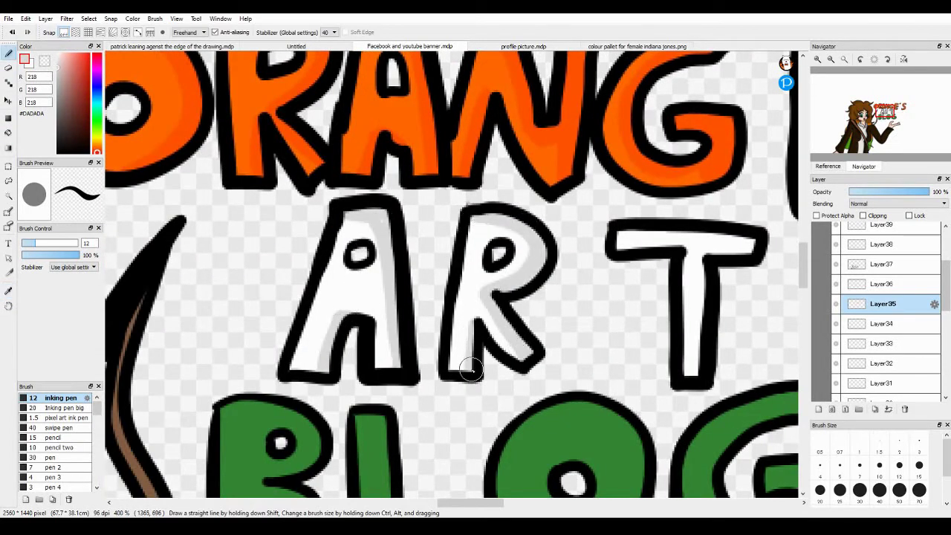
{"action": "scroll", "coordinate": [573, 245], "scroll_direction": "right", "scroll_amount": 3}
{"action": "scroll", "coordinate": [410, 225], "scroll_direction": "down", "scroll_amount": 3}
{"action": "scroll", "coordinate": [409, 225], "scroll_direction": "left", "scroll_amount": 3}
Step: Shade the letters of the word BLOG with dark green #2B702B on Layer35
{"action": "left_click", "coordinate": [78, 103]}
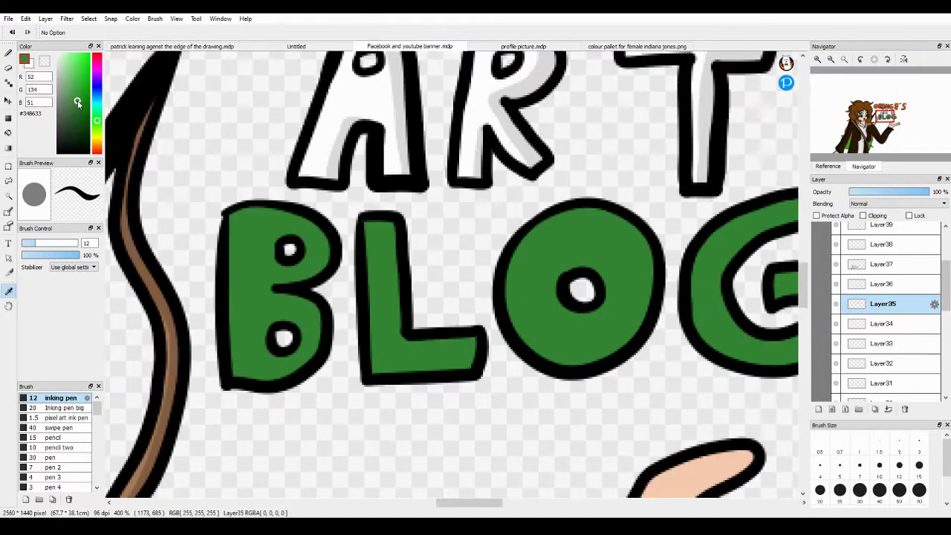
{"action": "left_click", "coordinate": [76, 109]}
{"action": "mouse_move", "coordinate": [319, 223]}
{"action": "left_mouse_down"}
{"action": "mouse_move", "coordinate": [308, 286]}
{"action": "mouse_move", "coordinate": [267, 375]}
{"action": "left_mouse_up"}
{"action": "mouse_move", "coordinate": [372, 223]}
{"action": "left_mouse_down"}
{"action": "mouse_move", "coordinate": [401, 356]}
{"action": "mouse_move", "coordinate": [472, 368]}
{"action": "left_mouse_up"}
{"action": "left_click_drag", "start_coordinate": [379, 227], "coordinate": [396, 293]}
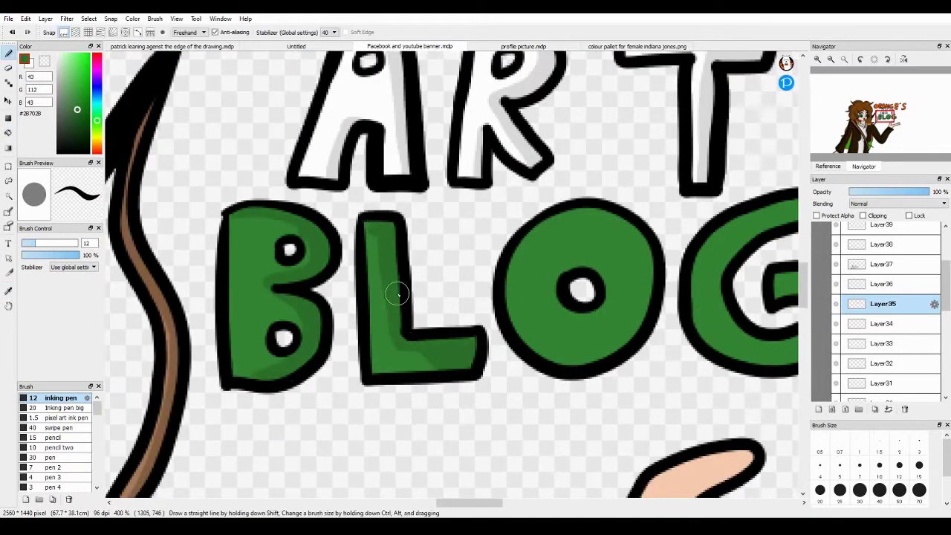
{"action": "scroll", "coordinate": [397, 293], "scroll_direction": "right", "scroll_amount": 2}
{"action": "left_click_drag", "start_coordinate": [513, 204], "coordinate": [532, 316]}
{"action": "scroll", "coordinate": [504, 302], "scroll_direction": "right", "scroll_amount": 3}
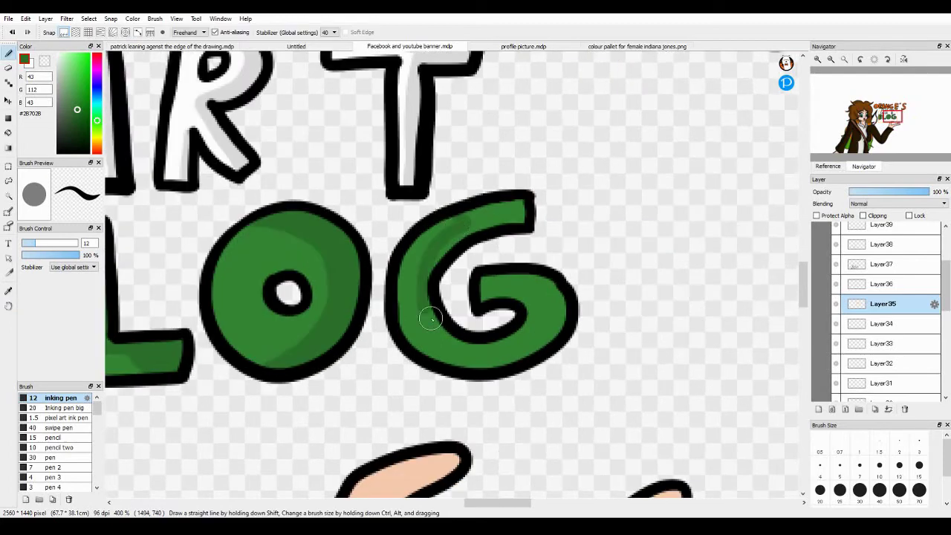
{"action": "mouse_move", "coordinate": [424, 314]}
{"action": "left_mouse_down"}
{"action": "mouse_move", "coordinate": [545, 322]}
{"action": "mouse_move", "coordinate": [488, 356]}
{"action": "left_mouse_up"}
Step: Collapse the shading folder and show the forground and backgrounds folders
{"action": "key", "text": "ctrl+minus"}
{"action": "key", "text": "ctrl+minus"}
{"action": "key", "text": "ctrl+minus"}
{"action": "left_click_drag", "start_coordinate": [453, 157], "coordinate": [470, 144]}
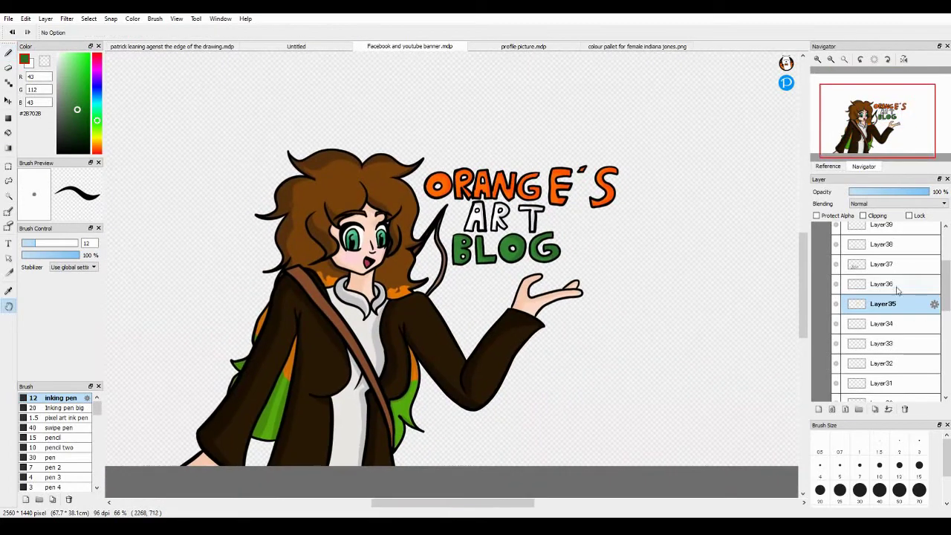
{"action": "left_click", "coordinate": [873, 291]}
{"action": "left_click", "coordinate": [816, 350]}
{"action": "key", "text": "ctrl+minus"}
{"action": "key", "text": "ctrl+minus"}
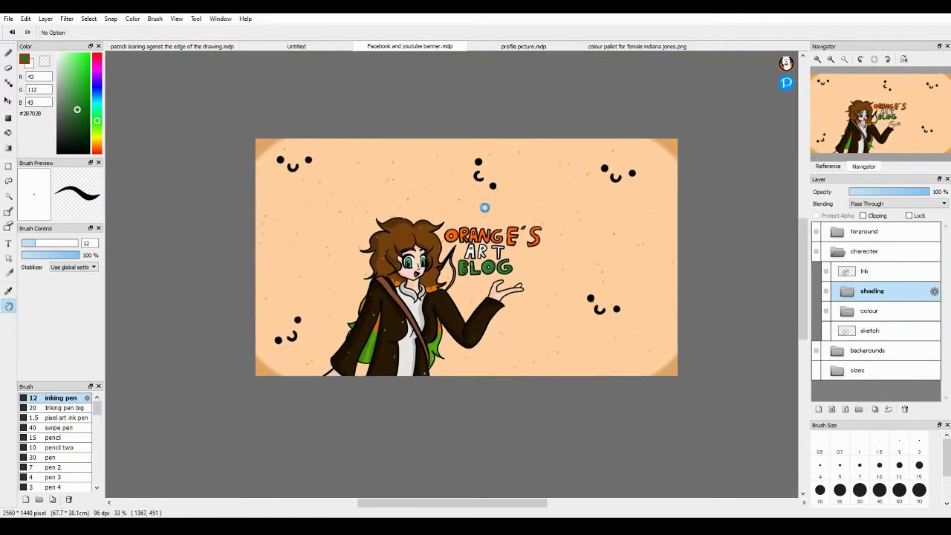
Step: Draw the artist's signature in black beside the character's hair on the ink layer
{"action": "left_click", "coordinate": [865, 272]}
{"action": "key", "text": "ctrl+plus"}
{"action": "key", "text": "ctrl+plus"}
{"action": "key", "text": "ctrl+plus"}
{"action": "left_click_drag", "start_coordinate": [330, 212], "coordinate": [435, 245]}
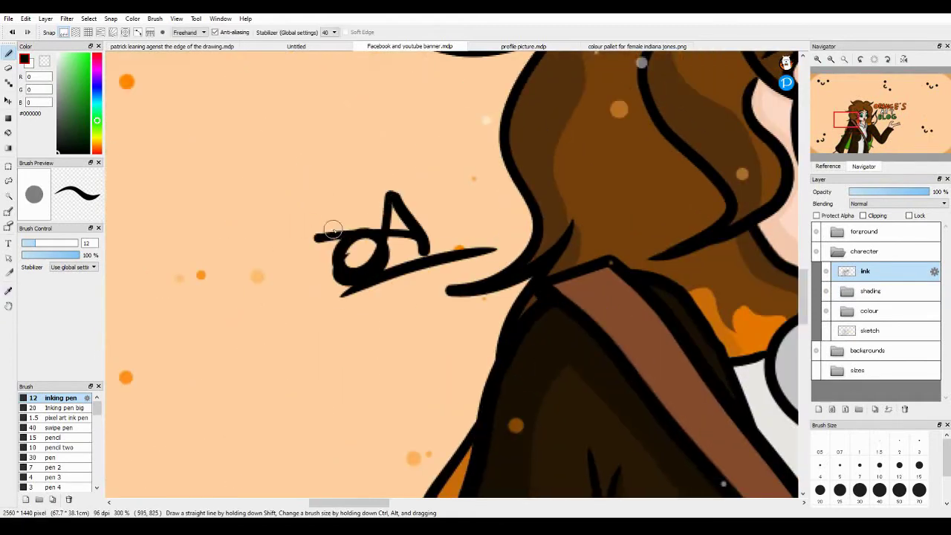
{"action": "key", "text": "ctrl+minus"}
{"action": "key", "text": "ctrl+minus"}
{"action": "key", "text": "ctrl+minus"}
{"action": "key", "text": "ctrl+plus"}
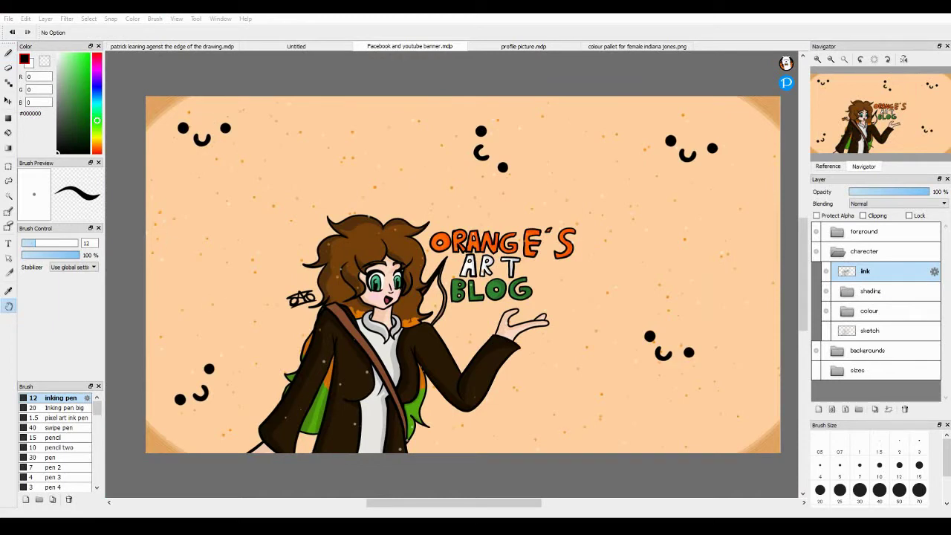
Step: In profile picture.mdp, add a new layer and ink the left half of the hair outline in black
{"action": "left_click", "coordinate": [523, 46]}
{"action": "left_click", "coordinate": [819, 410]}
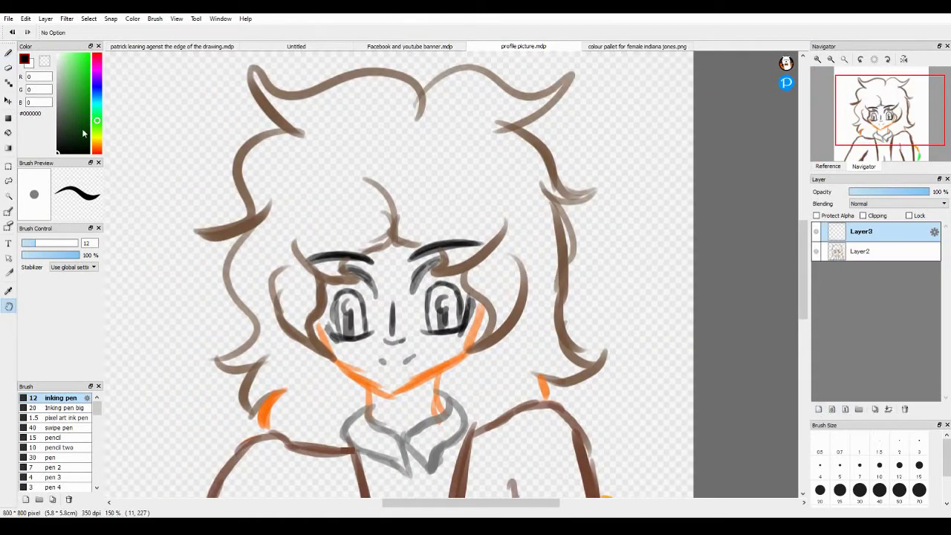
{"action": "left_click_drag", "start_coordinate": [422, 182], "coordinate": [231, 144]}
{"action": "mouse_move", "coordinate": [246, 201]}
{"action": "left_mouse_down"}
{"action": "mouse_move", "coordinate": [190, 305]}
{"action": "mouse_move", "coordinate": [246, 412]}
{"action": "left_mouse_up"}
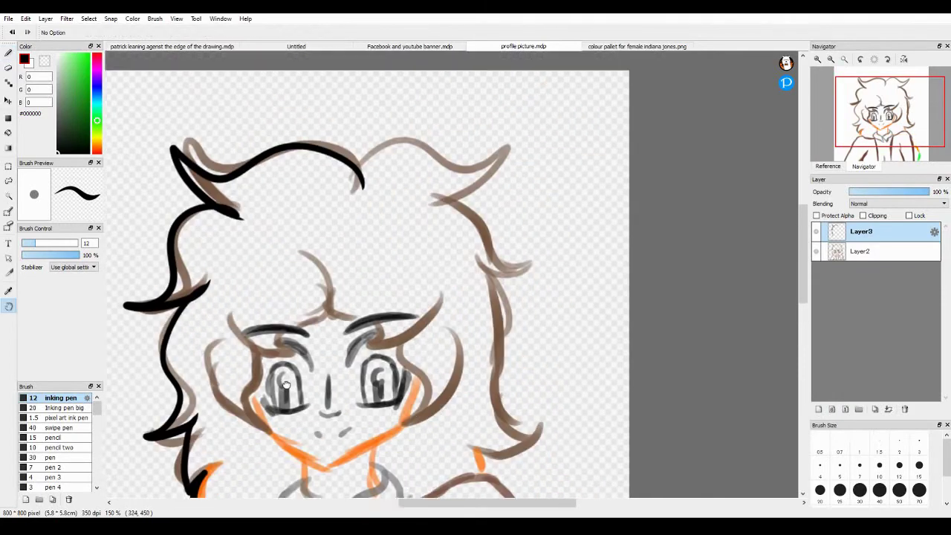
Step: Ink the right half of the hair outline in black over the sketch
{"action": "mouse_move", "coordinate": [349, 201]}
{"action": "left_mouse_down"}
{"action": "mouse_move", "coordinate": [439, 223]}
{"action": "mouse_move", "coordinate": [472, 308]}
{"action": "left_mouse_up"}
{"action": "scroll", "coordinate": [461, 192], "scroll_direction": "down", "scroll_amount": 3}
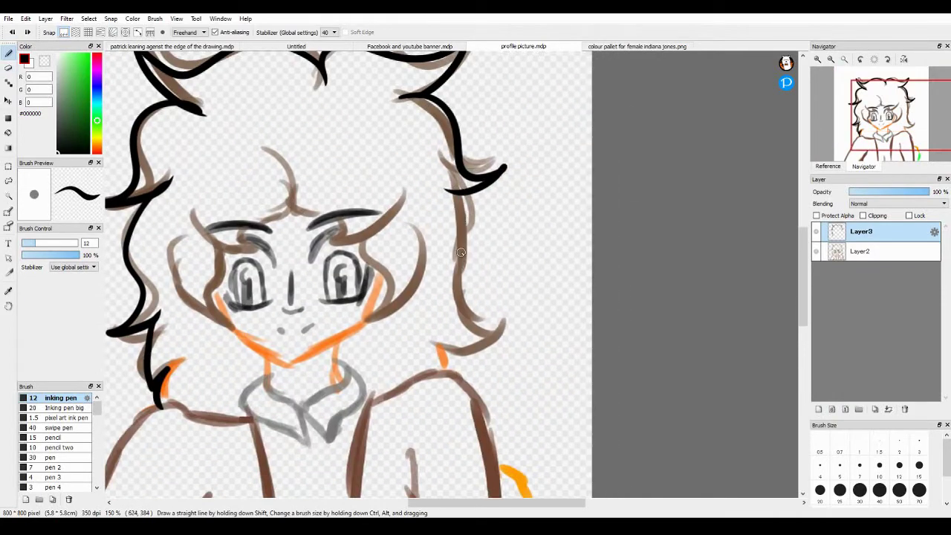
{"action": "key", "text": "h"}
{"action": "left_click_drag", "start_coordinate": [465, 186], "coordinate": [469, 325]}
Step: Ink the fringe and face-framing locks, and name the two layers ink and sketch
{"action": "key", "text": "h"}
{"action": "left_click_drag", "start_coordinate": [349, 156], "coordinate": [378, 215]}
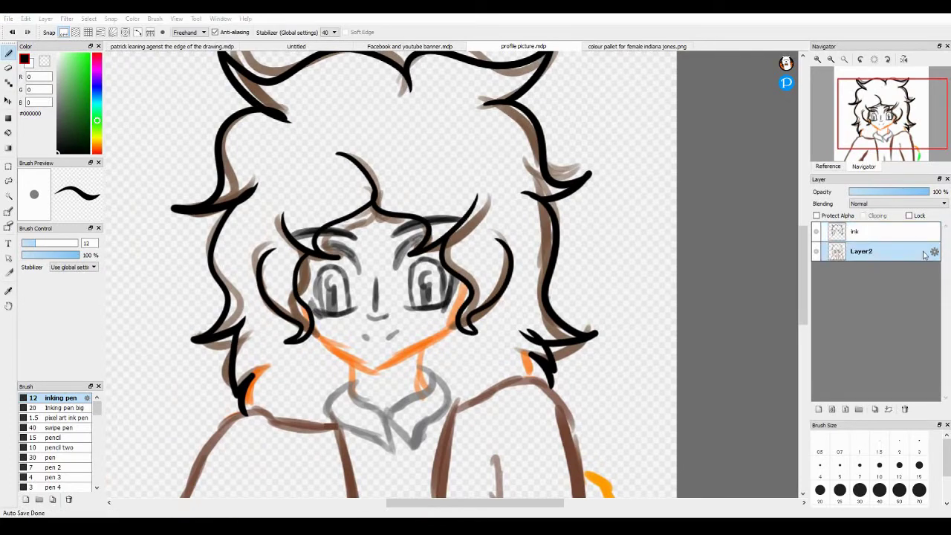
{"action": "key", "text": "ctrl+plus"}
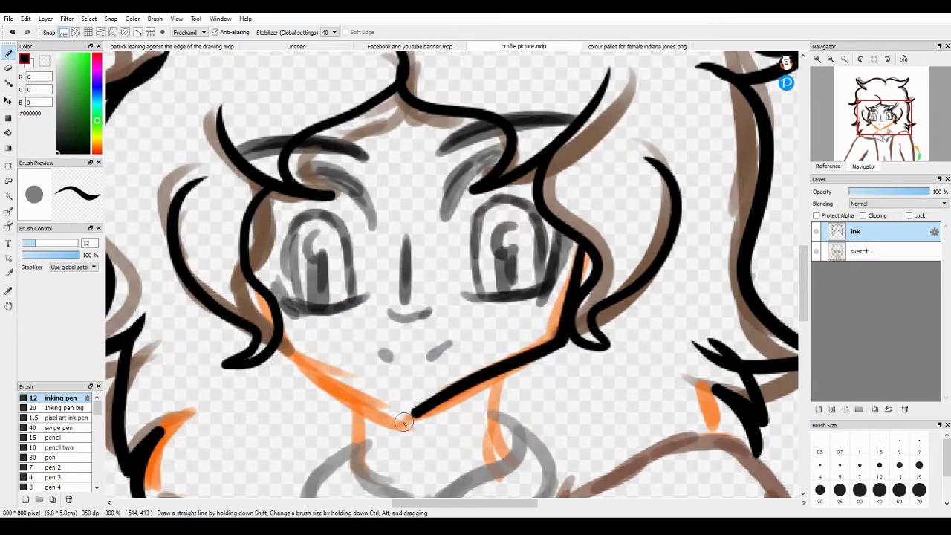
Step: Ink the right jawline on a new layer, mirror a copy to form the left jawline, and merge the two halves
{"action": "key", "text": "ctrl+shift+n"}
{"action": "mouse_move", "coordinate": [595, 223]}
{"action": "left_mouse_down"}
{"action": "mouse_move", "coordinate": [581, 297]}
{"action": "mouse_move", "coordinate": [377, 435]}
{"action": "left_mouse_up"}
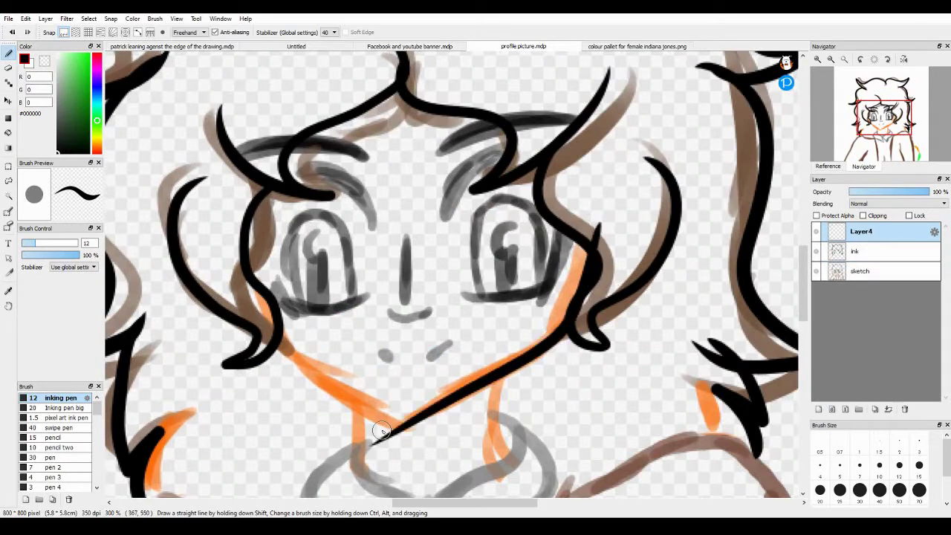
{"action": "key", "text": "ctrl+c"}
{"action": "key", "text": "ctrl+v"}
{"action": "key", "text": "ctrl+t"}
{"action": "left_click", "coordinate": [620, 487]}
{"action": "left_click_drag", "start_coordinate": [483, 320], "coordinate": [349, 320]}
{"action": "key", "text": "Return"}
{"action": "key", "text": "ctrl+e"}
{"action": "key", "text": "e"}
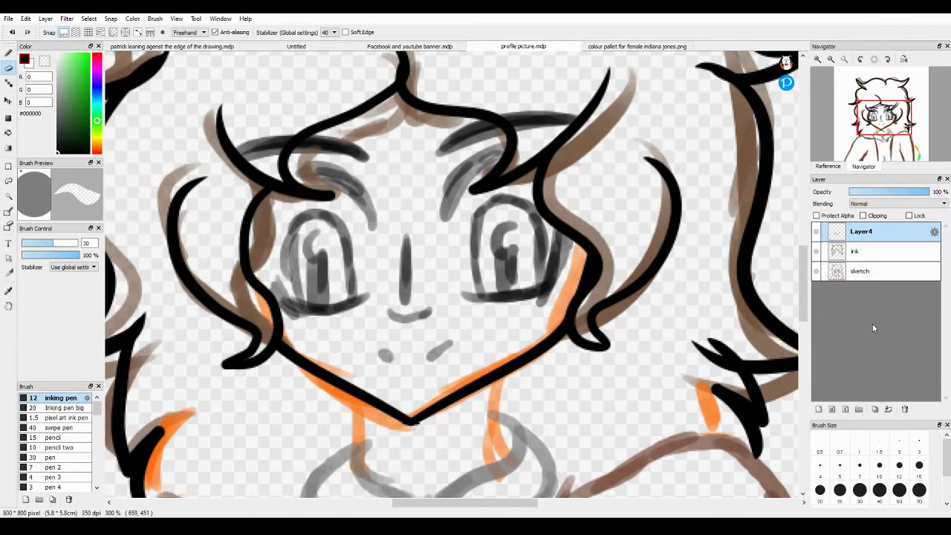
Step: Ink and fill the thick lash shape at the outer edge of the left eye in black
{"action": "key", "text": "b"}
{"action": "scroll", "coordinate": [223, 208], "scroll_direction": "up", "scroll_amount": 3}
{"action": "mouse_move", "coordinate": [312, 245]}
{"action": "left_mouse_down"}
{"action": "mouse_move", "coordinate": [307, 181]}
{"action": "mouse_move", "coordinate": [293, 191]}
{"action": "mouse_move", "coordinate": [307, 297]}
{"action": "left_mouse_up"}
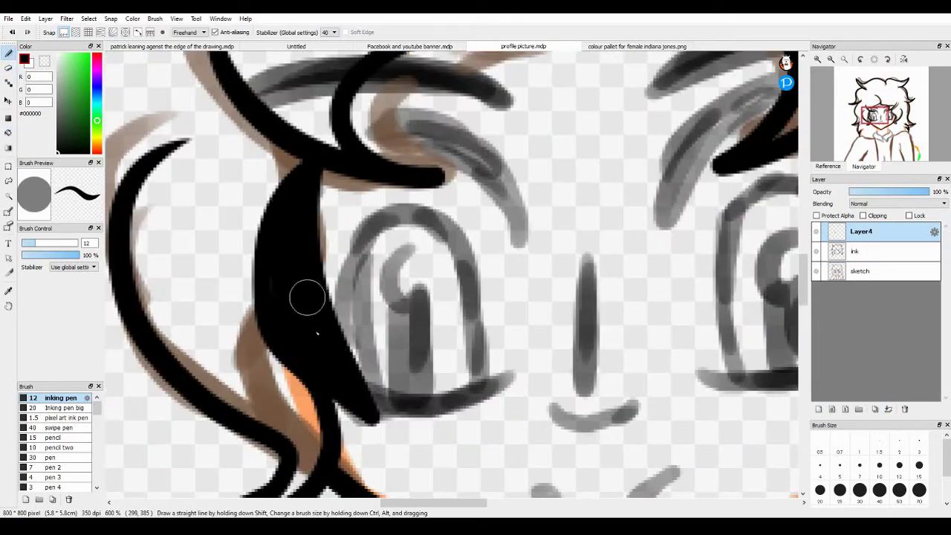
{"action": "key", "text": "ctrl+z"}
{"action": "key", "text": "ctrl+z"}
{"action": "key", "text": "ctrl+z"}
Step: Ink the heavy left eyelid and the left eye with its pupil and highlight curve in black
{"action": "scroll", "coordinate": [435, 339], "scroll_direction": "right", "scroll_amount": 1}
{"action": "left_click_drag", "start_coordinate": [416, 174], "coordinate": [492, 237]}
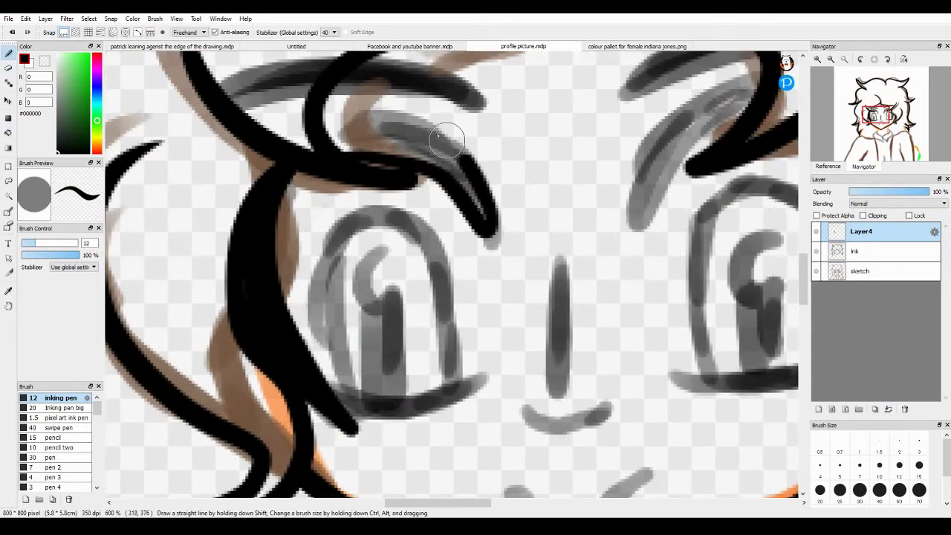
{"action": "mouse_move", "coordinate": [331, 120]}
{"action": "left_mouse_down"}
{"action": "mouse_move", "coordinate": [478, 201]}
{"action": "mouse_move", "coordinate": [491, 234]}
{"action": "left_mouse_up"}
{"action": "key", "text": "e"}
{"action": "key", "text": "b"}
{"action": "mouse_move", "coordinate": [331, 391]}
{"action": "left_mouse_down"}
{"action": "mouse_move", "coordinate": [469, 382]}
{"action": "mouse_move", "coordinate": [439, 297]}
{"action": "mouse_move", "coordinate": [382, 323]}
{"action": "mouse_move", "coordinate": [386, 372]}
{"action": "left_mouse_up"}
Step: Ink the nose bridge, the nose tip and the two mouth marks over the sketch
{"action": "scroll", "coordinate": [446, 297], "scroll_direction": "down", "scroll_amount": 2}
{"action": "scroll", "coordinate": [445, 297], "scroll_direction": "right", "scroll_amount": 1}
{"action": "left_click_drag", "start_coordinate": [474, 163], "coordinate": [476, 289]}
{"action": "left_click_drag", "start_coordinate": [440, 311], "coordinate": [517, 313]}
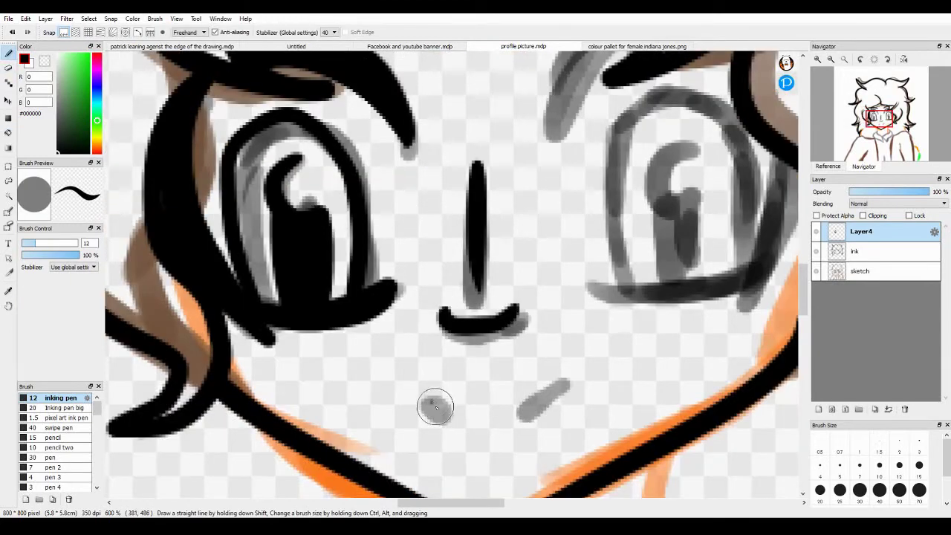
{"action": "left_click", "coordinate": [436, 406]}
{"action": "mouse_move", "coordinate": [520, 416]}
{"action": "left_mouse_down"}
{"action": "mouse_move", "coordinate": [569, 404]}
{"action": "mouse_move", "coordinate": [568, 383]}
{"action": "left_mouse_up"}
Step: Ink the right eyelid, the right outer lash shape and the right eye with its pupil in black
{"action": "scroll", "coordinate": [446, 297], "scroll_direction": "up", "scroll_amount": 1}
{"action": "scroll", "coordinate": [446, 298], "scroll_direction": "right", "scroll_amount": 2}
{"action": "mouse_move", "coordinate": [313, 260]}
{"action": "left_mouse_down"}
{"action": "mouse_move", "coordinate": [424, 135]}
{"action": "mouse_move", "coordinate": [343, 193]}
{"action": "mouse_move", "coordinate": [391, 158]}
{"action": "left_mouse_up"}
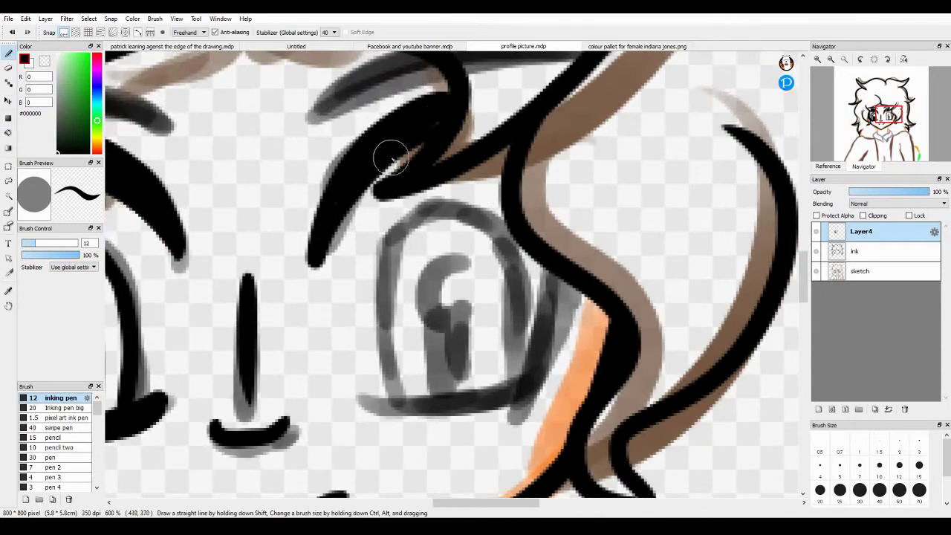
{"action": "mouse_move", "coordinate": [535, 283]}
{"action": "left_mouse_down"}
{"action": "mouse_move", "coordinate": [510, 424]}
{"action": "mouse_move", "coordinate": [525, 378]}
{"action": "left_mouse_up"}
{"action": "scroll", "coordinate": [525, 379], "scroll_direction": "left", "scroll_amount": 2}
{"action": "mouse_move", "coordinate": [628, 389]}
{"action": "left_mouse_down"}
{"action": "mouse_move", "coordinate": [480, 384]}
{"action": "mouse_move", "coordinate": [584, 339]}
{"action": "mouse_move", "coordinate": [565, 371]}
{"action": "left_mouse_up"}
Step: Ink both eyebrows in black over the sketch, beneath the fringe
{"action": "scroll", "coordinate": [244, 244], "scroll_direction": "up", "scroll_amount": 2}
{"action": "mouse_move", "coordinate": [244, 253]}
{"action": "left_mouse_down"}
{"action": "mouse_move", "coordinate": [361, 191]}
{"action": "mouse_move", "coordinate": [508, 185]}
{"action": "left_mouse_up"}
{"action": "scroll", "coordinate": [496, 285], "scroll_direction": "left", "scroll_amount": 1}
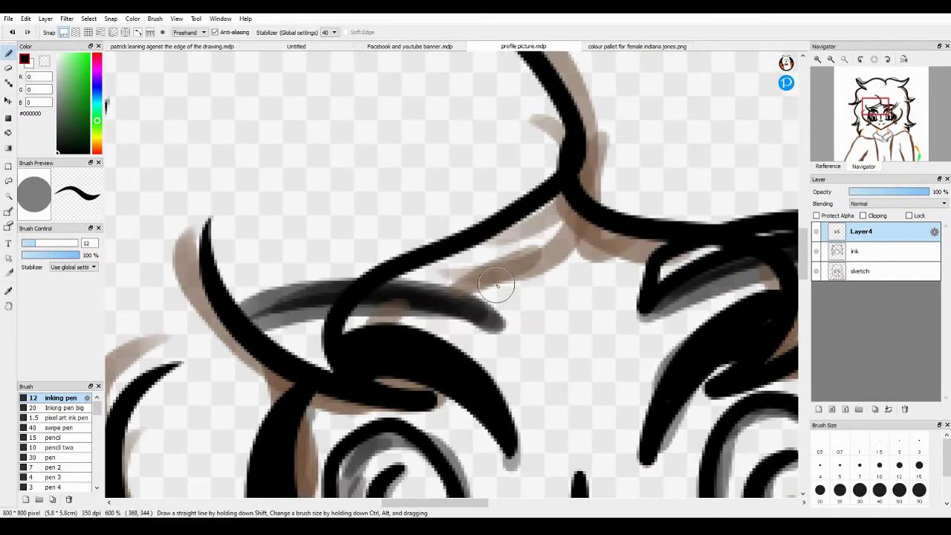
{"action": "left_click_drag", "start_coordinate": [496, 286], "coordinate": [393, 266]}
Step: Merge the inked facial features into the ink layer and select a new empty layer above it
{"action": "key", "text": "e"}
{"action": "scroll", "coordinate": [414, 287], "scroll_direction": "up", "scroll_amount": 2}
{"action": "scroll", "coordinate": [605, 255], "scroll_direction": "down", "scroll_amount": 2}
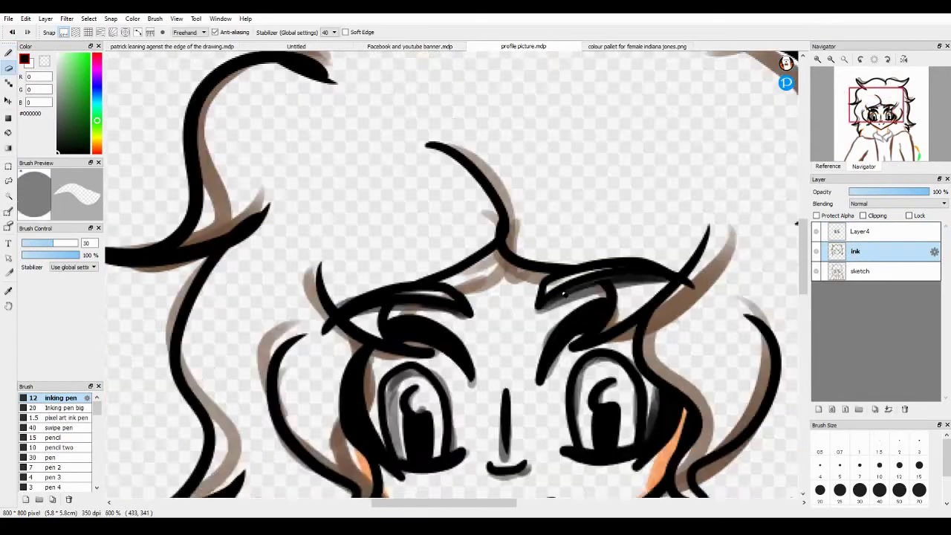
{"action": "scroll", "coordinate": [626, 245], "scroll_direction": "up", "scroll_amount": 1}
{"action": "scroll", "coordinate": [627, 245], "scroll_direction": "down", "scroll_amount": 4}
{"action": "left_click", "coordinate": [860, 231]}
Step: Ink the two neck lines from the jaw down to the collar in black
{"action": "left_click_drag", "start_coordinate": [560, 283], "coordinate": [511, 293]}
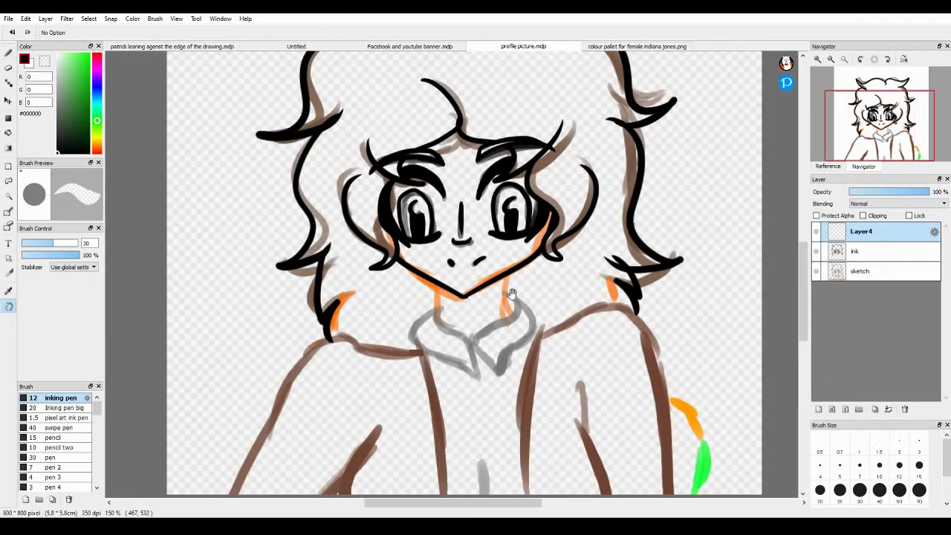
{"action": "key", "text": "b"}
{"action": "scroll", "coordinate": [511, 294], "scroll_direction": "down", "scroll_amount": 1}
{"action": "left_click_drag", "start_coordinate": [446, 256], "coordinate": [445, 312]}
{"action": "left_click_drag", "start_coordinate": [404, 253], "coordinate": [403, 315]}
{"action": "scroll", "coordinate": [475, 329], "scroll_direction": "up", "scroll_amount": 3}
{"action": "left_click_drag", "start_coordinate": [327, 212], "coordinate": [472, 416]}
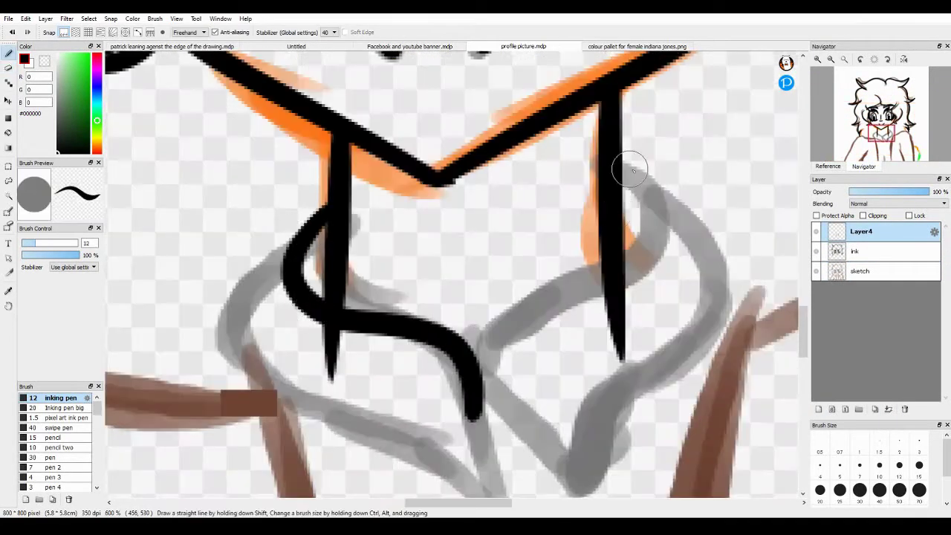
{"action": "left_click_drag", "start_coordinate": [630, 170], "coordinate": [476, 431]}
{"action": "key", "text": "ctrl+z"}
{"action": "key", "text": "ctrl+z"}
{"action": "key", "text": "ctrl+z"}
Step: Ink both halves of the shirt collar on the ink layer and erase the neck lines overlapping them
{"action": "left_click", "coordinate": [855, 251]}
{"action": "left_click_drag", "start_coordinate": [586, 84], "coordinate": [487, 236]}
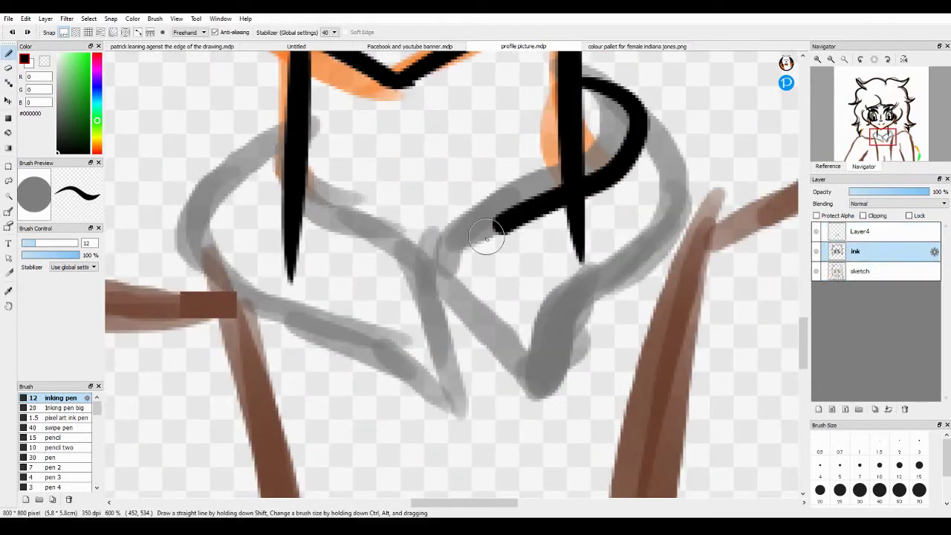
{"action": "mouse_move", "coordinate": [316, 105]}
{"action": "left_mouse_down"}
{"action": "mouse_move", "coordinate": [476, 278]}
{"action": "mouse_move", "coordinate": [492, 384]}
{"action": "left_mouse_up"}
{"action": "key", "text": "ctrl+z"}
{"action": "mouse_move", "coordinate": [480, 264]}
{"action": "left_mouse_down"}
{"action": "mouse_move", "coordinate": [438, 405]}
{"action": "mouse_move", "coordinate": [591, 89]}
{"action": "left_mouse_up"}
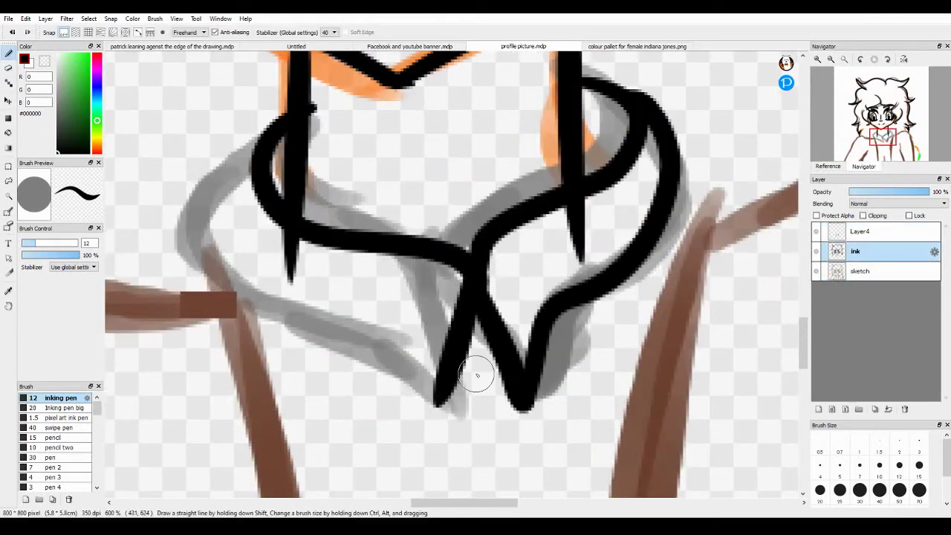
{"action": "mouse_move", "coordinate": [439, 401]}
{"action": "left_mouse_down"}
{"action": "mouse_move", "coordinate": [246, 172]}
{"action": "mouse_move", "coordinate": [249, 147]}
{"action": "left_mouse_up"}
{"action": "key", "text": "e"}
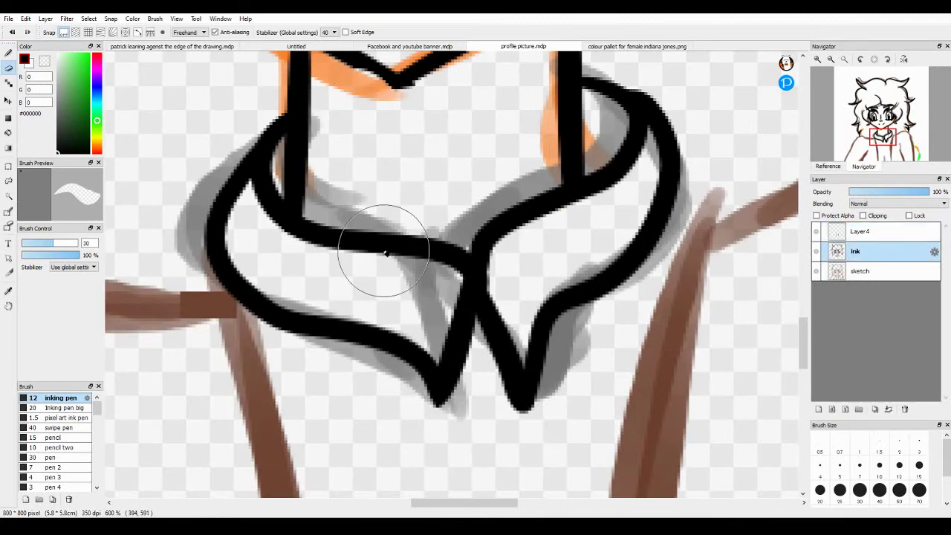
{"action": "key", "text": "b"}
Step: On Layer4, ink the jacket's front edges, the shirt crease and the sleeve folds in black
{"action": "scroll", "coordinate": [476, 260], "scroll_direction": "down", "scroll_amount": 3}
{"action": "scroll", "coordinate": [476, 260], "scroll_direction": "down", "scroll_amount": 1}
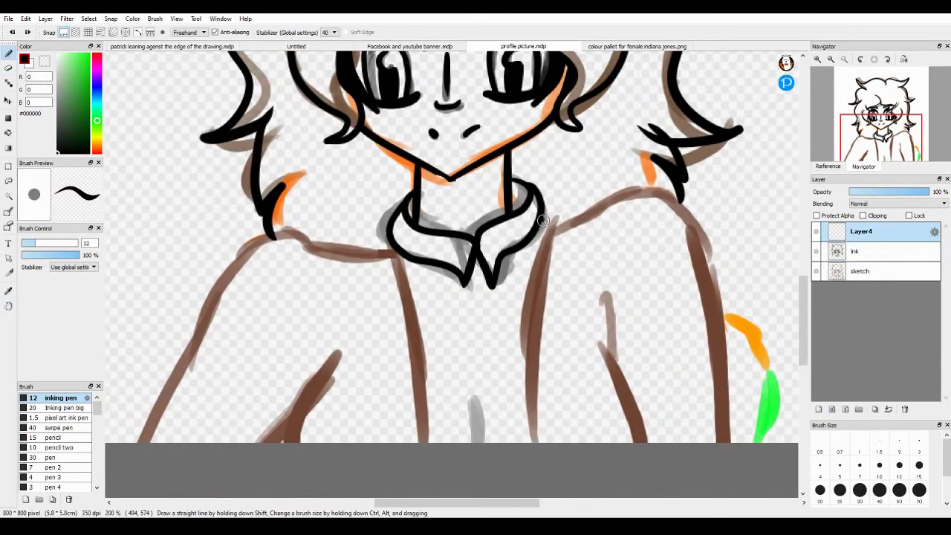
{"action": "left_click_drag", "start_coordinate": [378, 249], "coordinate": [425, 443]}
{"action": "left_click_drag", "start_coordinate": [483, 399], "coordinate": [467, 444]}
{"action": "scroll", "coordinate": [476, 260], "scroll_direction": "left", "scroll_amount": 2}
{"action": "left_click_drag", "start_coordinate": [338, 354], "coordinate": [285, 442]}
{"action": "left_click_drag", "start_coordinate": [603, 354], "coordinate": [643, 443]}
Step: Ink the left and right shoulder and outer arm outlines of the jacket over the sketch
{"action": "scroll", "coordinate": [436, 260], "scroll_direction": "up", "scroll_amount": 1}
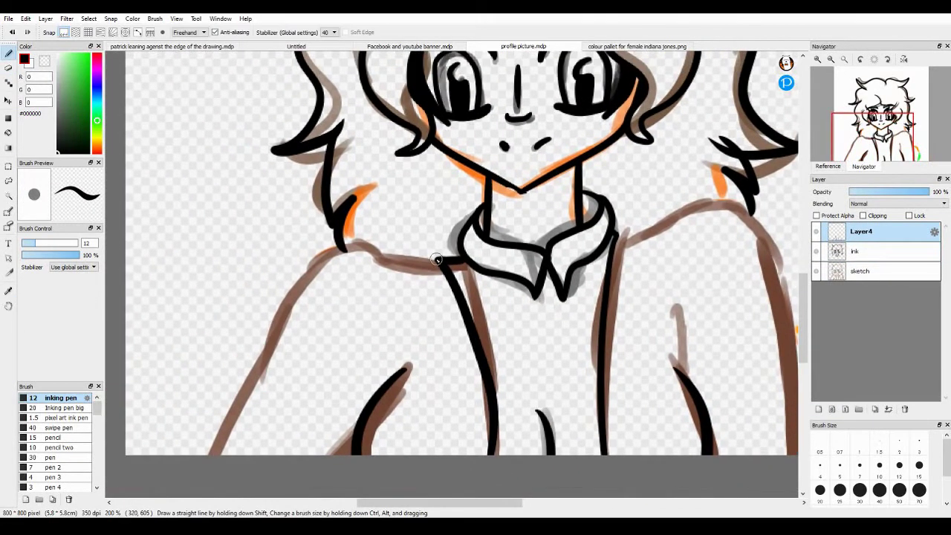
{"action": "left_click_drag", "start_coordinate": [461, 249], "coordinate": [222, 453]}
{"action": "scroll", "coordinate": [253, 282], "scroll_direction": "right", "scroll_amount": 2}
{"action": "scroll", "coordinate": [253, 283], "scroll_direction": "up", "scroll_amount": 1}
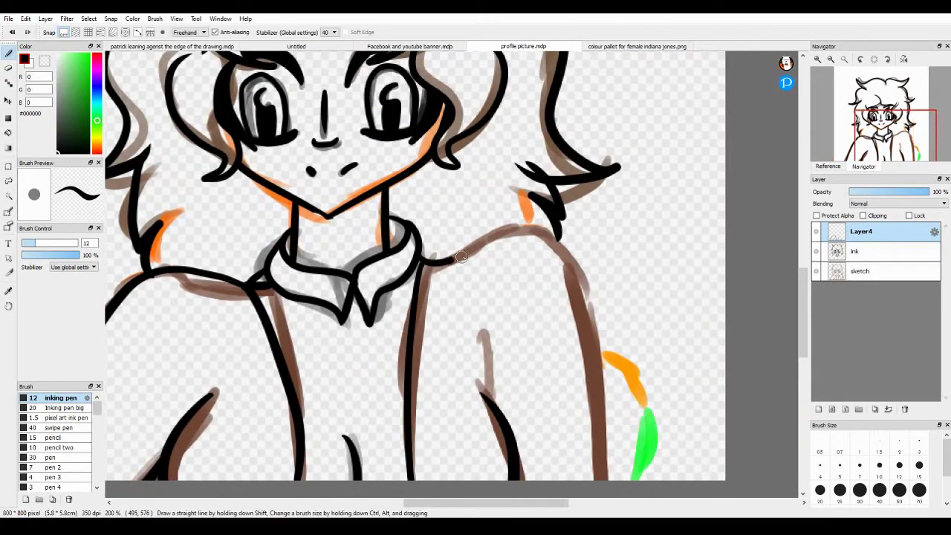
{"action": "left_click_drag", "start_coordinate": [426, 254], "coordinate": [606, 479]}
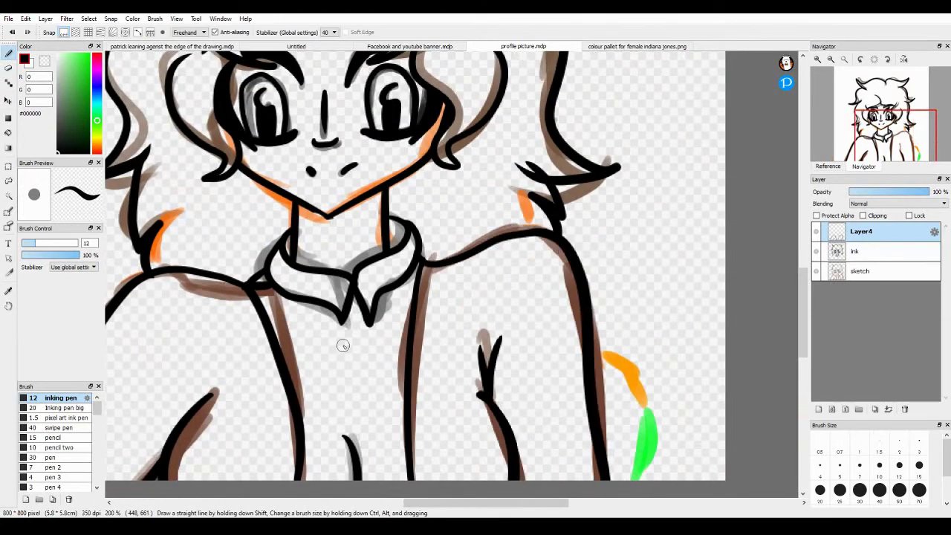
Step: Merge the jacket lines into the ink layer and hide the sketch layer
{"action": "key", "text": "space"}
{"action": "left_click_drag", "start_coordinate": [230, 361], "coordinate": [280, 339]}
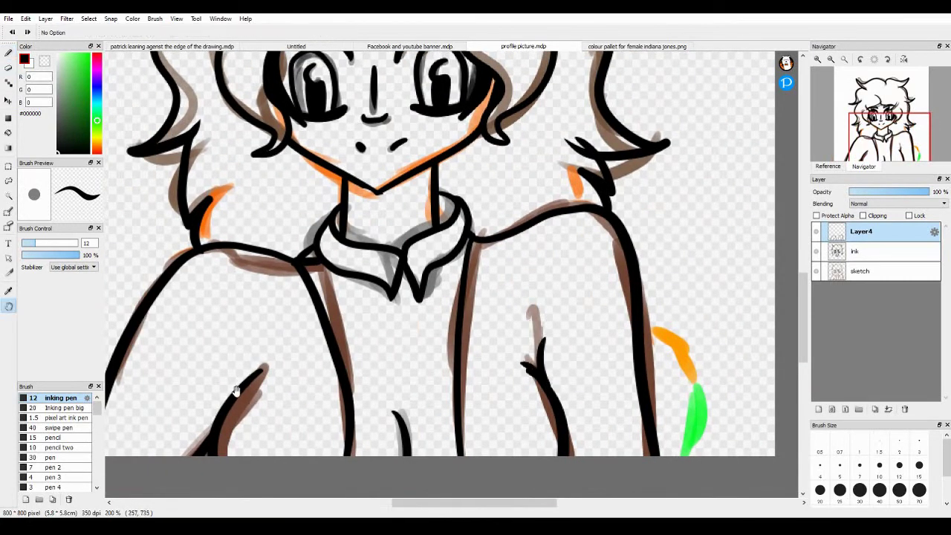
{"action": "scroll", "coordinate": [289, 382], "scroll_direction": "down", "scroll_amount": 3}
{"action": "left_click", "coordinate": [889, 409]}
Step: Sign the profile picture in black beside the hair on the character's right-hand side of the canvas
{"action": "scroll", "coordinate": [346, 312], "scroll_direction": "up", "scroll_amount": 5}
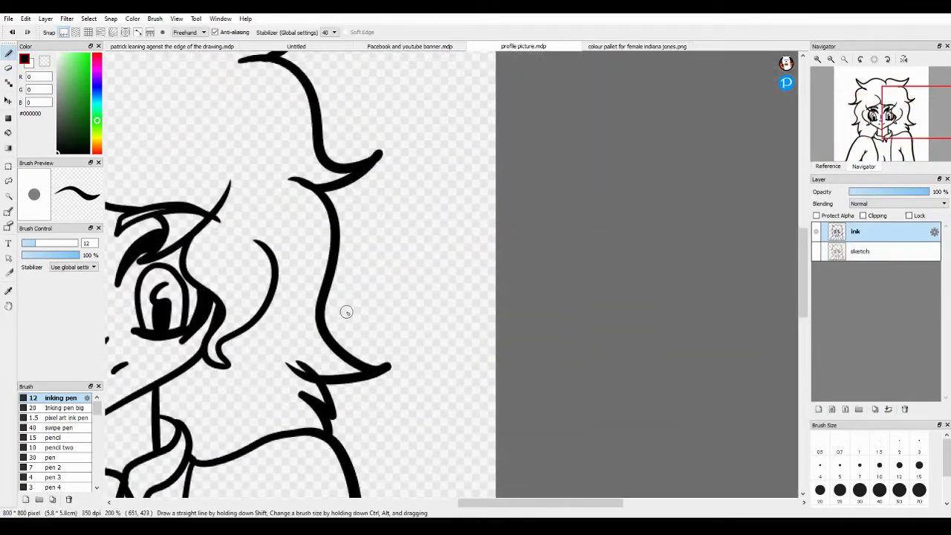
{"action": "scroll", "coordinate": [347, 312], "scroll_direction": "down", "scroll_amount": 5}
{"action": "scroll", "coordinate": [417, 283], "scroll_direction": "up", "scroll_amount": 4}
Step: Create a folder named colour holding a stack of new layers, with a folder named shading above it
{"action": "left_click", "coordinate": [859, 410]}
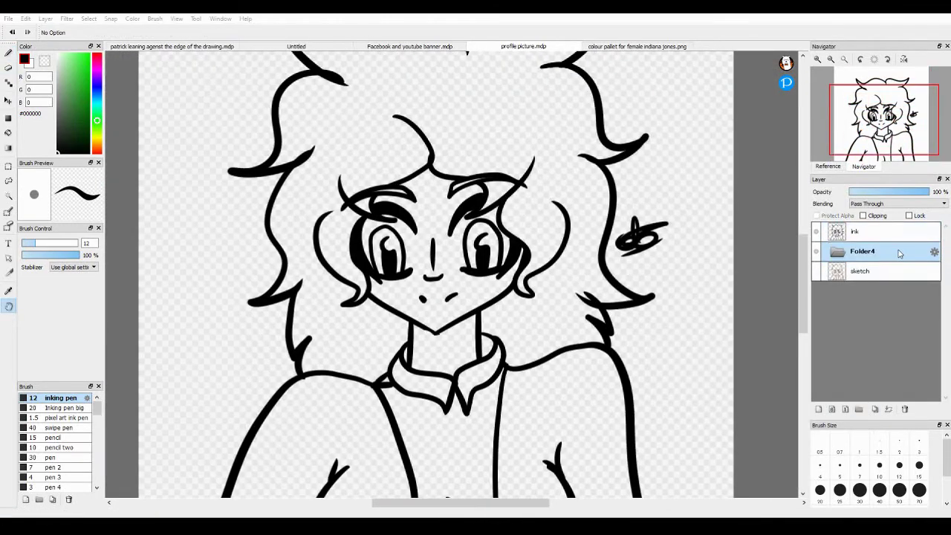
{"action": "left_click", "coordinate": [818, 409]}
{"action": "left_click", "coordinate": [818, 410]}
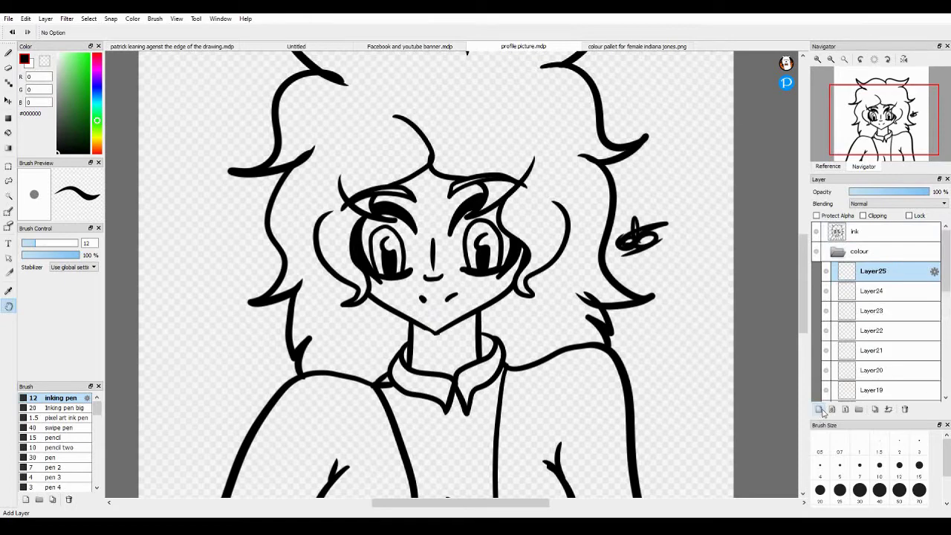
{"action": "left_click", "coordinate": [935, 253]}
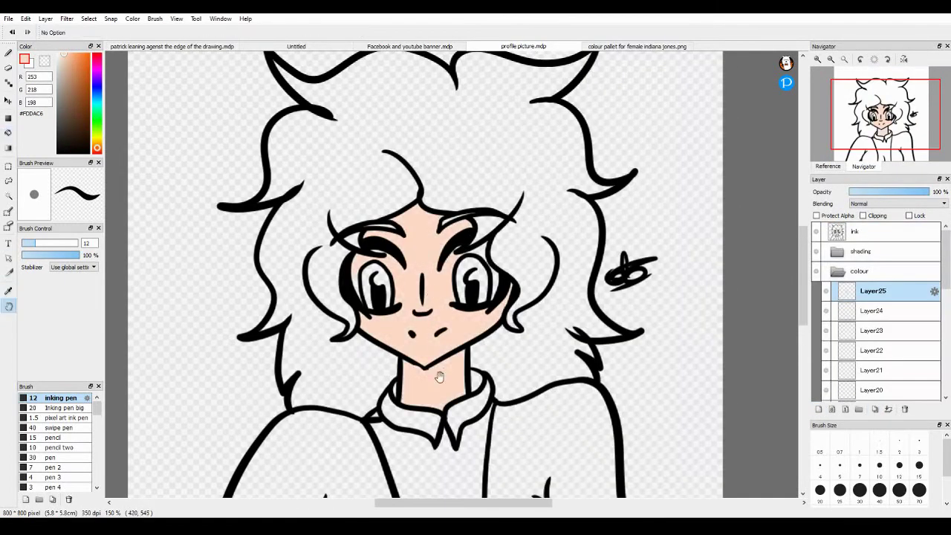
Step: Colour the face and neck with skin tone #FDDAC6 on Layer25 and erase it from the eyes
{"action": "scroll", "coordinate": [413, 297], "scroll_direction": "up", "scroll_amount": 3}
{"action": "key", "text": "e"}
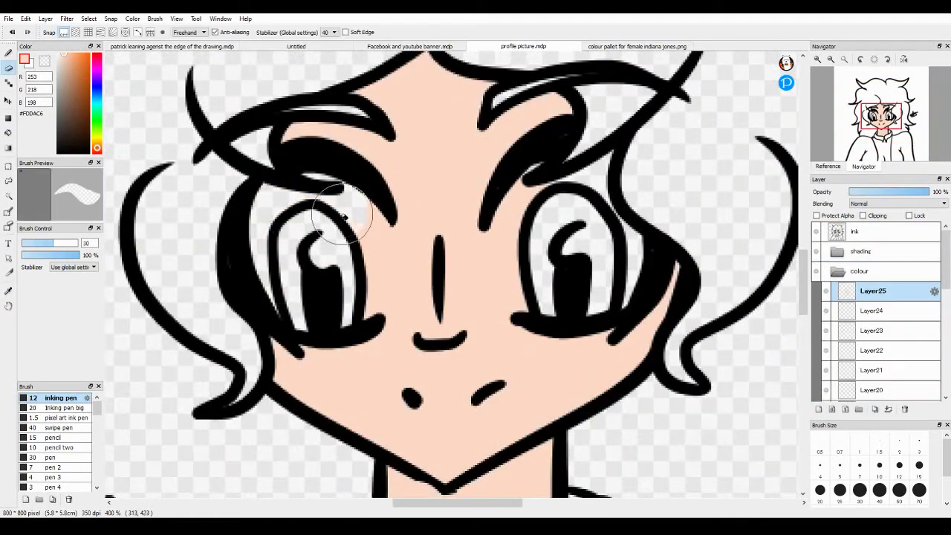
{"action": "mouse_move", "coordinate": [522, 230]}
{"action": "left_mouse_down"}
{"action": "mouse_move", "coordinate": [612, 253]}
{"action": "mouse_move", "coordinate": [637, 275]}
{"action": "left_mouse_up"}
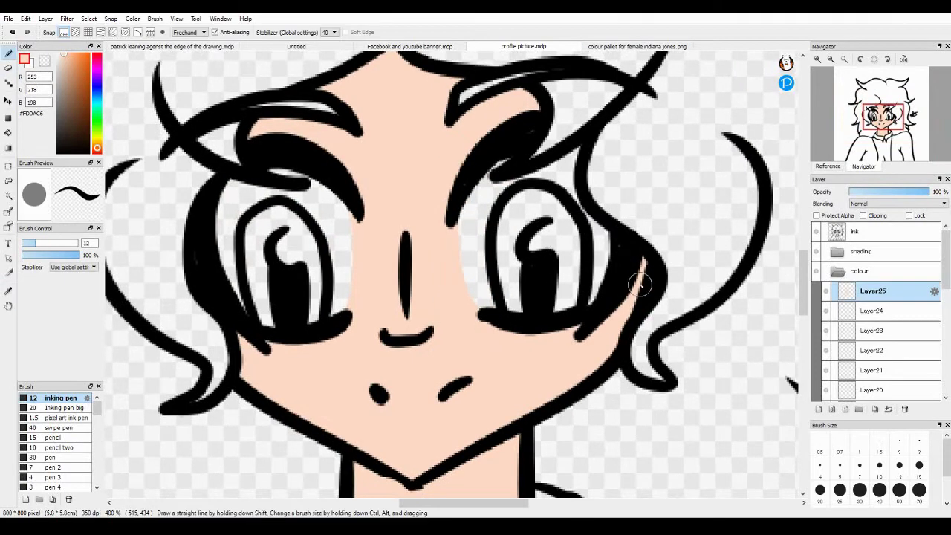
Step: Sample the pink blush colour from the palette document and paint it on the cheeks and nose on Layer24
{"action": "left_click", "coordinate": [594, 47]}
{"action": "left_click", "coordinate": [171, 46]}
{"action": "left_click", "coordinate": [637, 46]}
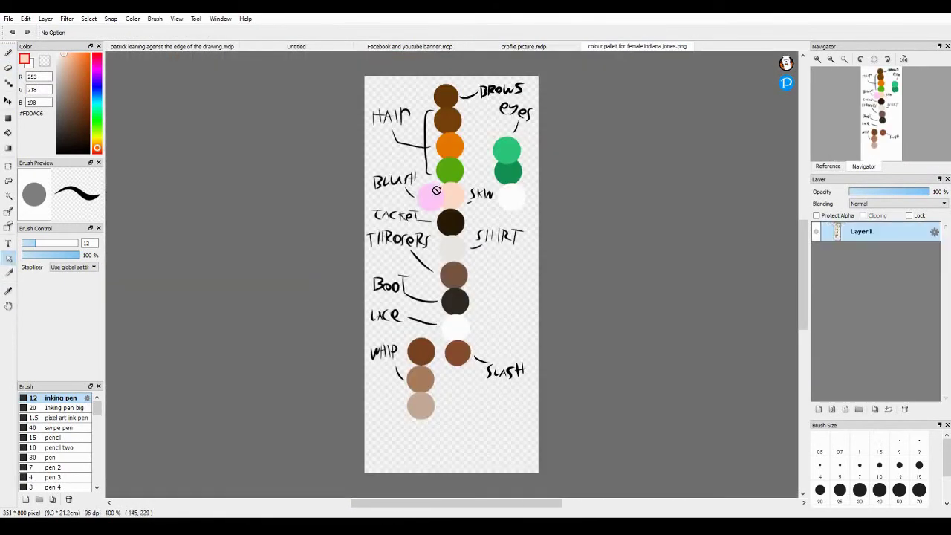
{"action": "left_click", "coordinate": [524, 46]}
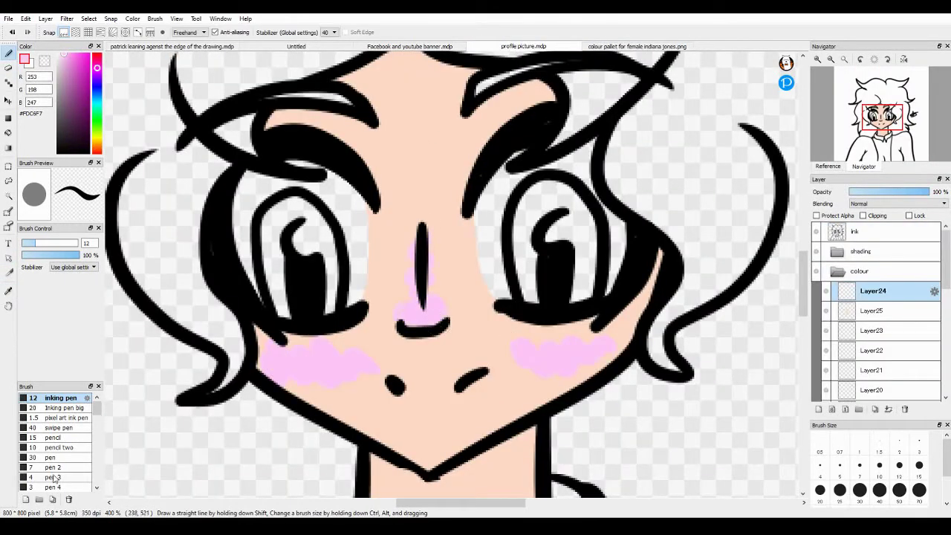
Step: Soften the pink blush on the cheeks and nose with the Blur brush at size 100
{"action": "scroll", "coordinate": [54, 477], "scroll_direction": "down", "scroll_amount": 2}
{"action": "left_click", "coordinate": [50, 460]}
{"action": "mouse_move", "coordinate": [403, 333]}
{"action": "left_mouse_down"}
{"action": "mouse_move", "coordinate": [446, 339]}
{"action": "mouse_move", "coordinate": [439, 350]}
{"action": "mouse_move", "coordinate": [316, 323]}
{"action": "left_mouse_up"}
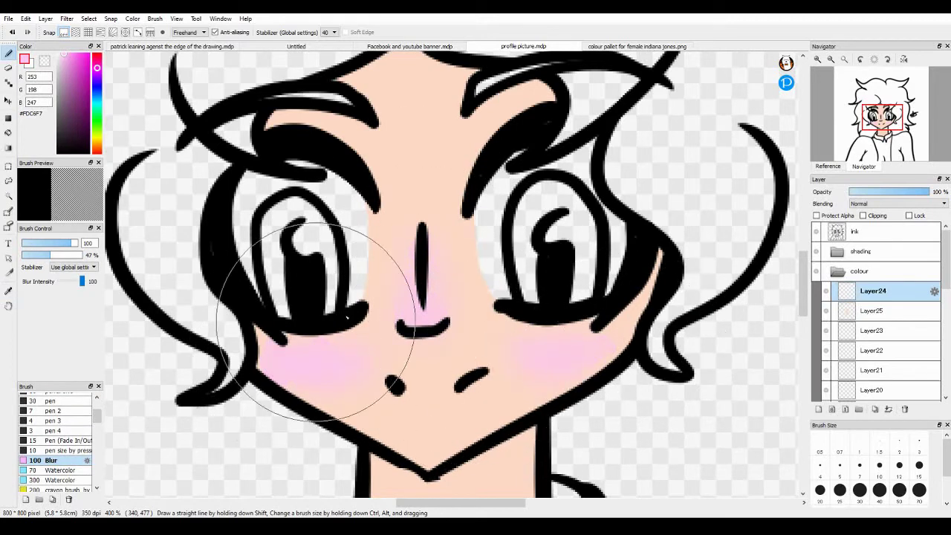
{"action": "key", "text": "e"}
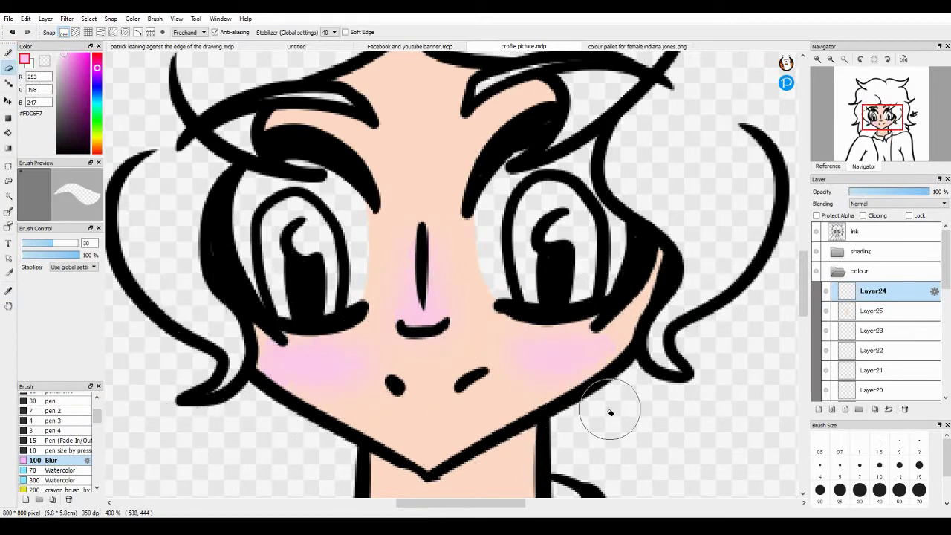
Step: Sample the brow brown #67390A from the palette document and paint both eyebrows on Layer23 with the swipe pen
{"action": "key", "text": "ctrl+Down"}
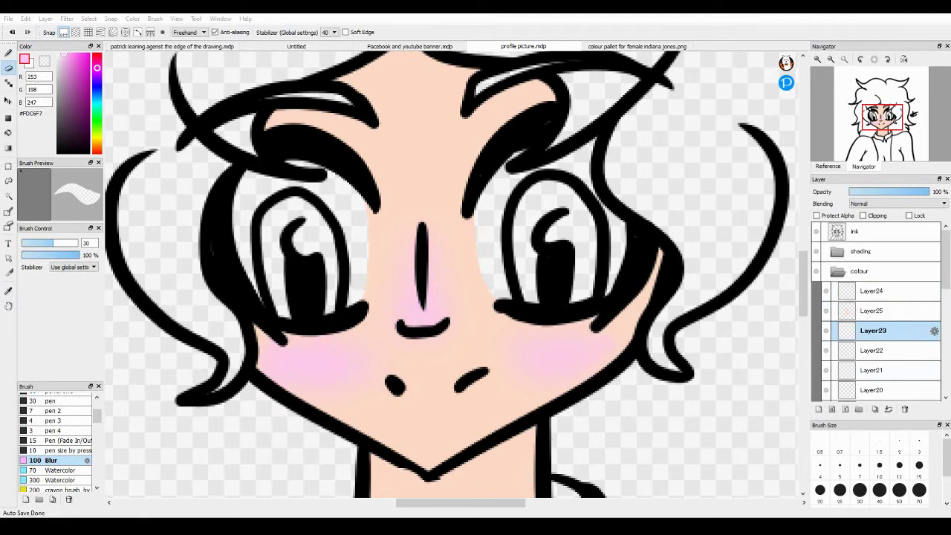
{"action": "scroll", "coordinate": [451, 275], "scroll_direction": "up", "scroll_amount": 1}
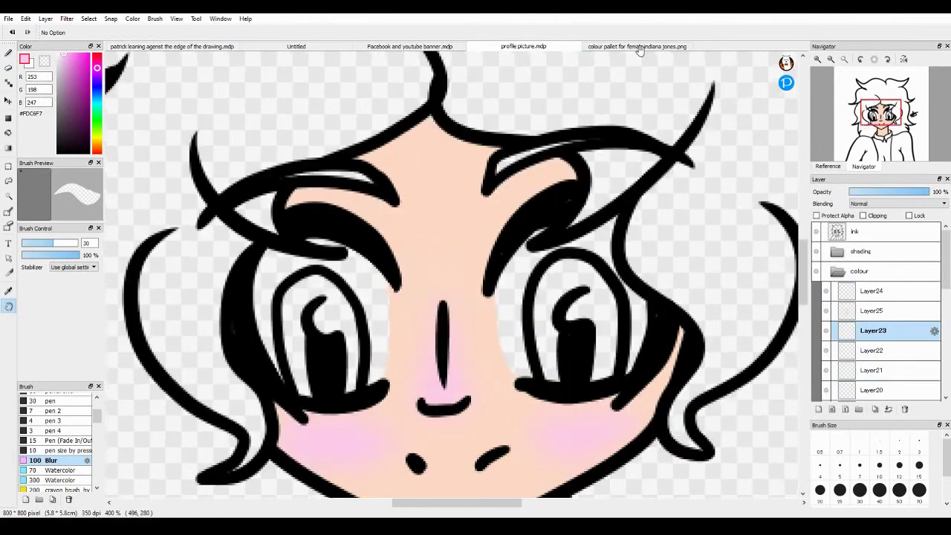
{"action": "key", "text": "ctrl+Tab"}
{"action": "left_click", "coordinate": [453, 90]}
{"action": "key", "text": "ctrl+shift+Tab"}
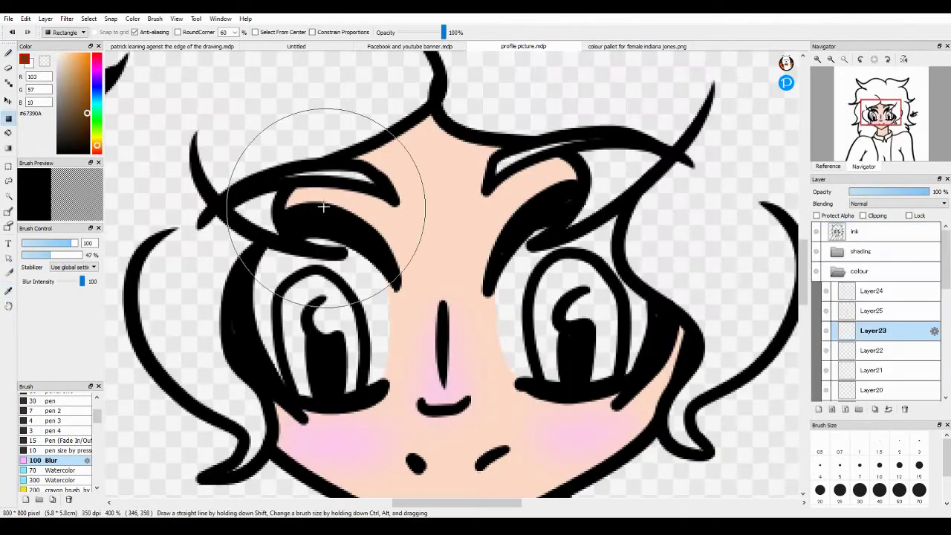
{"action": "key", "text": "b"}
{"action": "left_click_drag", "start_coordinate": [291, 173], "coordinate": [357, 178]}
Step: Sample the hair brown #76410C from the palette document and fill the whole hair on Layer22
{"action": "key", "text": "ctrl+Down"}
{"action": "scroll", "coordinate": [570, 145], "scroll_direction": "up", "scroll_amount": 3}
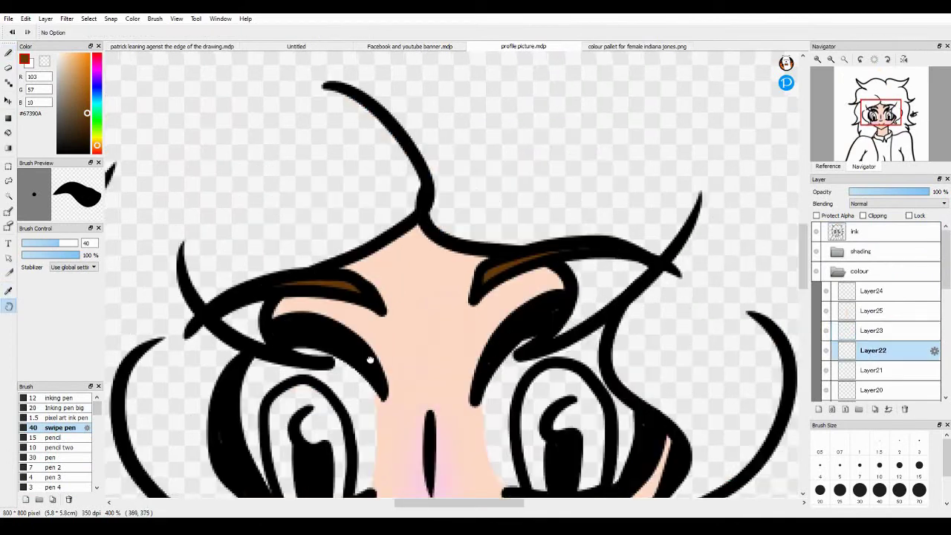
{"action": "key", "text": "ctrl+Tab"}
{"action": "key", "text": "i"}
{"action": "left_click", "coordinate": [452, 90]}
{"action": "key", "text": "ctrl+shift+Tab"}
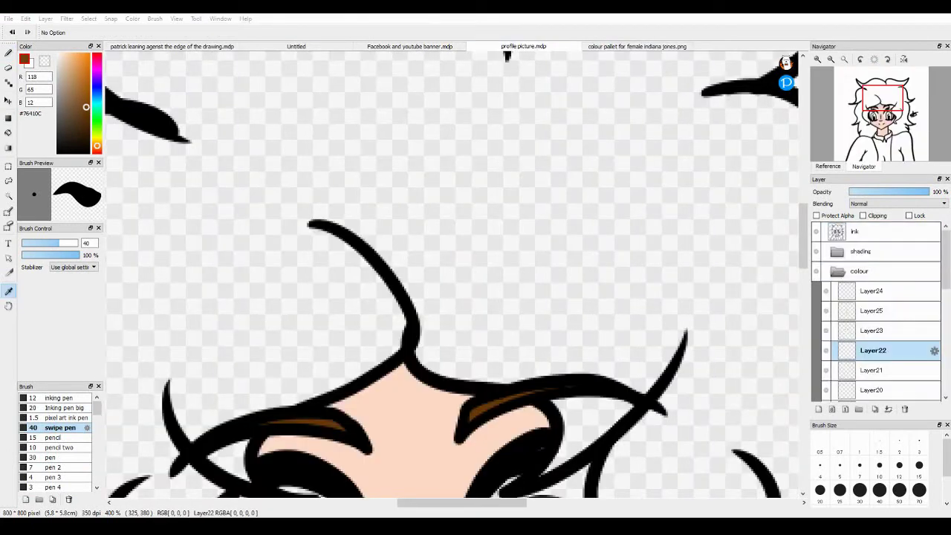
{"action": "scroll", "coordinate": [191, 201], "scroll_direction": "down", "scroll_amount": 4}
{"action": "key", "text": "g"}
{"action": "left_click", "coordinate": [458, 276]}
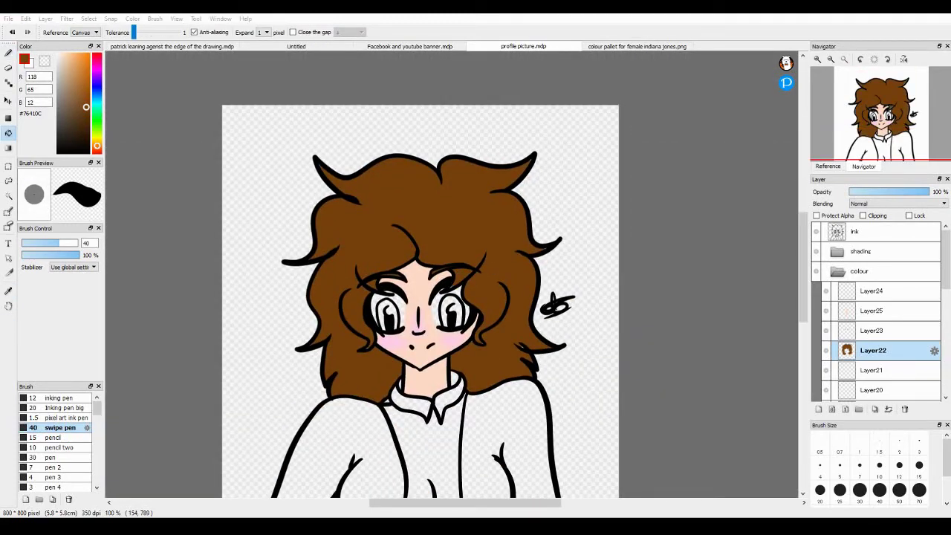
Step: Paint over the small unfilled gaps along the hair lines in brown with the swipe pen
{"action": "key", "text": "b"}
{"action": "scroll", "coordinate": [339, 283], "scroll_direction": "up", "scroll_amount": 5}
{"action": "scroll", "coordinate": [616, 187], "scroll_direction": "down", "scroll_amount": 2}
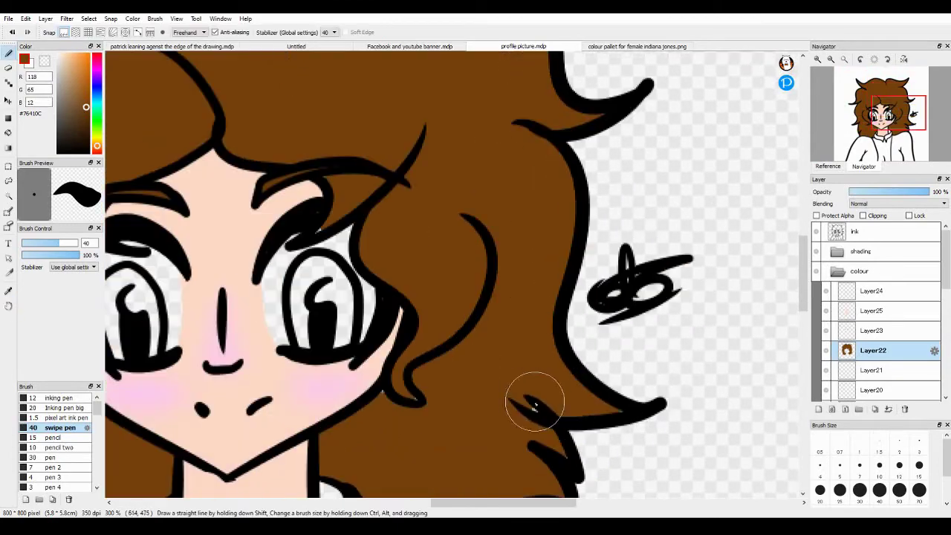
{"action": "left_click_drag", "start_coordinate": [542, 393], "coordinate": [542, 255]}
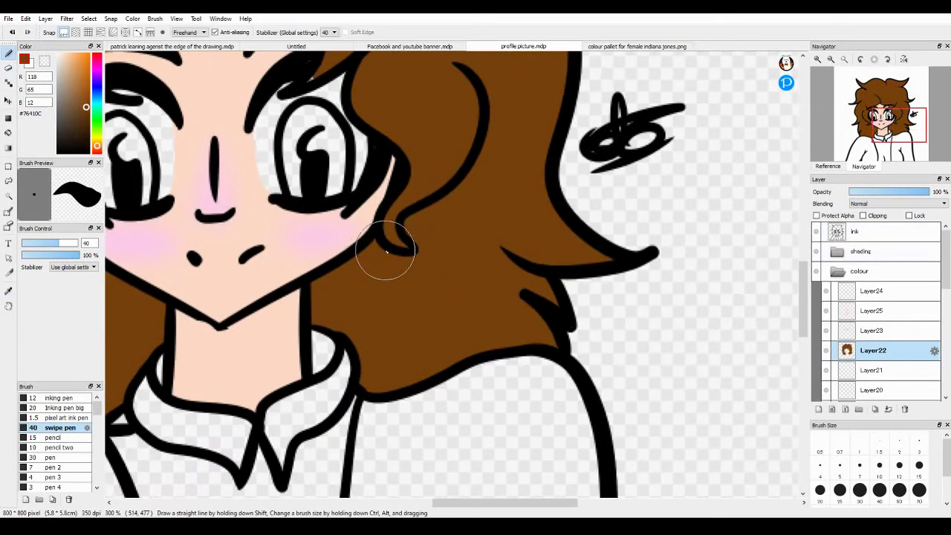
{"action": "scroll", "coordinate": [386, 251], "scroll_direction": "left", "scroll_amount": 5}
{"action": "scroll", "coordinate": [159, 251], "scroll_direction": "up", "scroll_amount": 5}
{"action": "scroll", "coordinate": [141, 204], "scroll_direction": "down", "scroll_amount": 4}
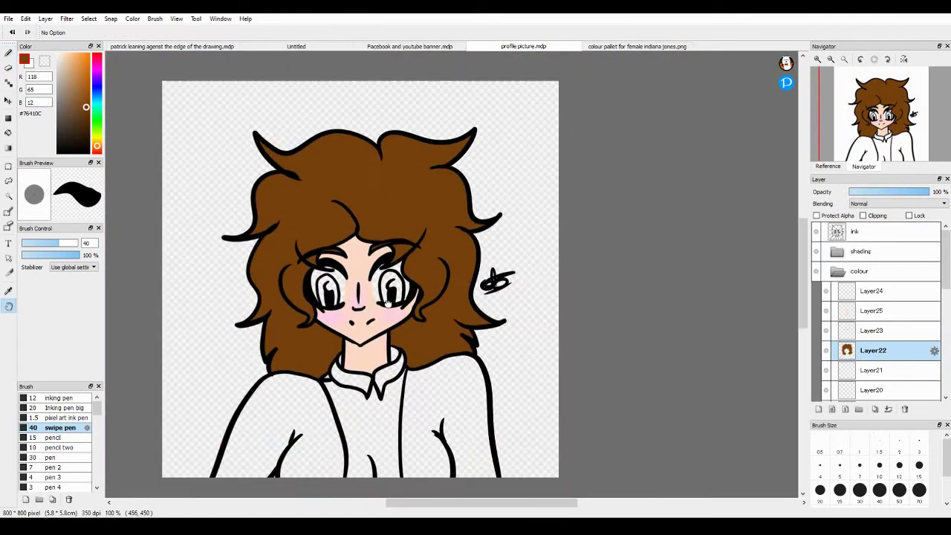
Step: Fill the shirt with off-white #E9E8E3 on Layer21 and paint over the gaps in the collar
{"action": "left_click_drag", "start_coordinate": [344, 286], "coordinate": [379, 297]}
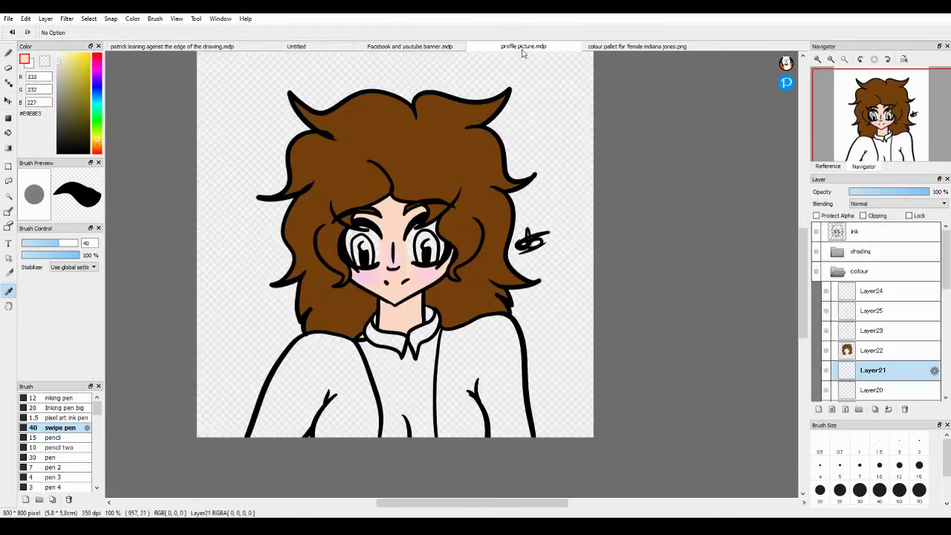
{"action": "key", "text": "g"}
{"action": "left_click", "coordinate": [402, 386]}
{"action": "key", "text": "b"}
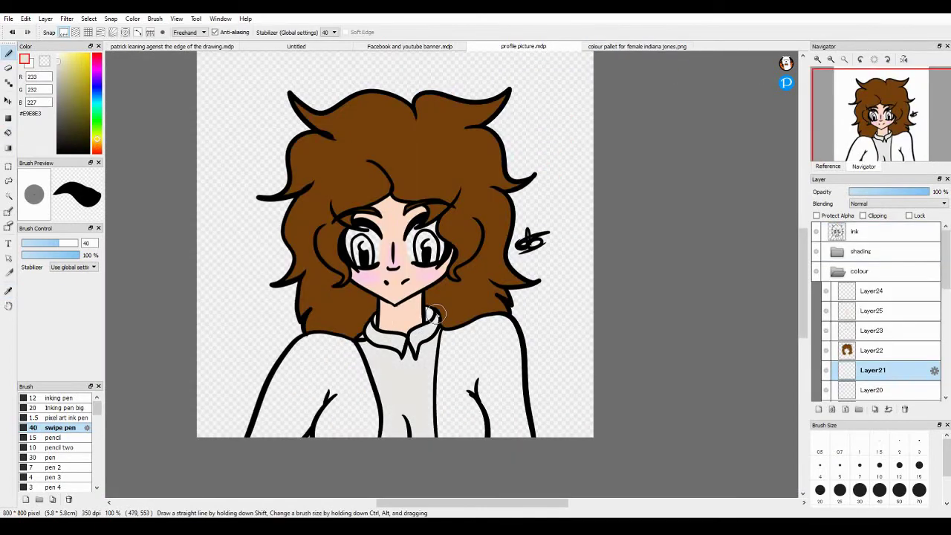
Step: Ink a diagonal sash across the chest in black, duplicating and transforming one line into its second edge, and merge both lines
{"action": "left_click", "coordinate": [606, 47]}
{"action": "left_click", "coordinate": [450, 221], "text": "alt"}
{"action": "left_click", "coordinate": [524, 46]}
{"action": "left_click", "coordinate": [855, 231]}
{"action": "left_click", "coordinate": [60, 397]}
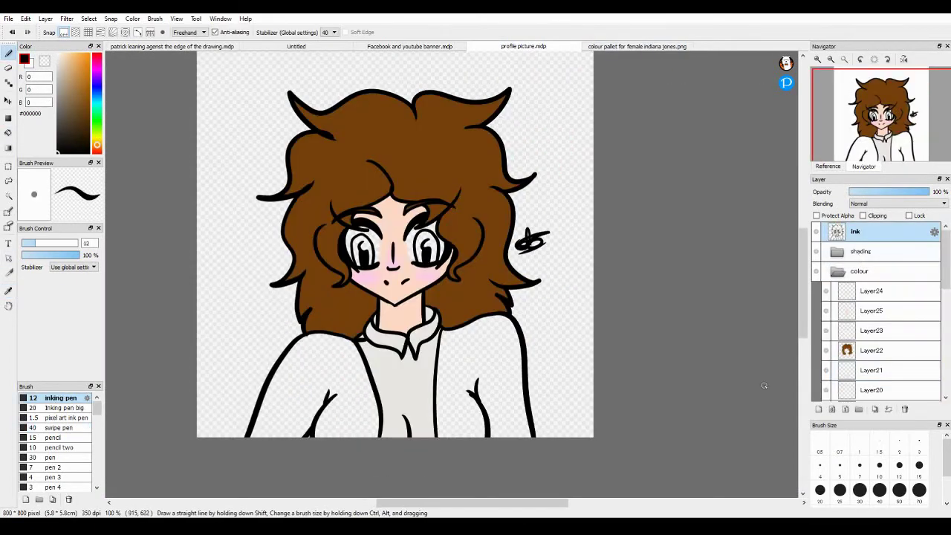
{"action": "left_click", "coordinate": [874, 409]}
{"action": "key", "text": "ctrl+t"}
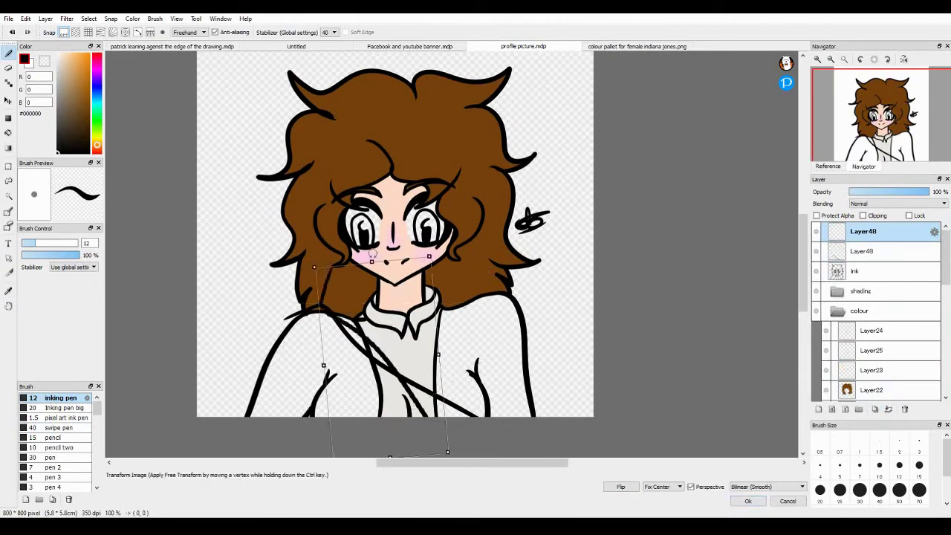
{"action": "left_click_drag", "start_coordinate": [609, 401], "coordinate": [641, 452]}
{"action": "key", "text": "Return"}
{"action": "key", "text": "ctrl+e"}
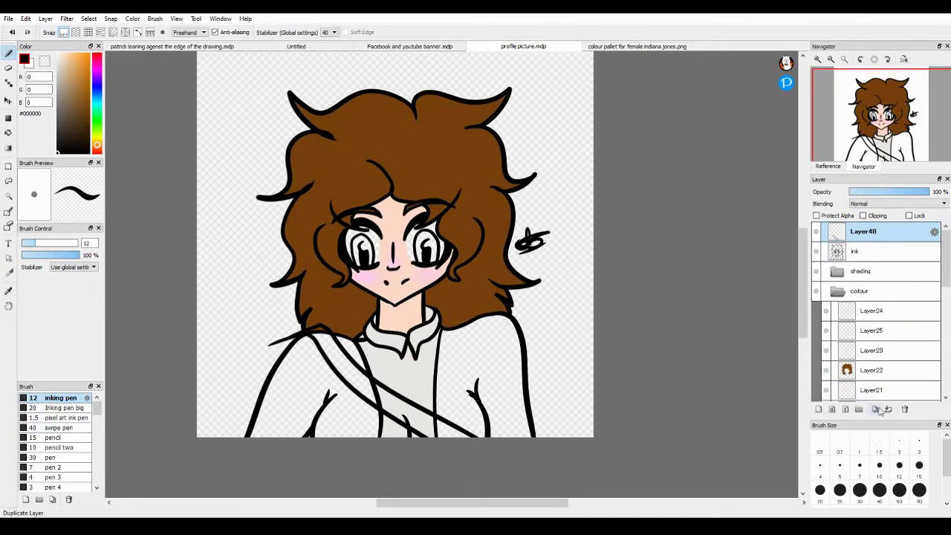
Step: Erase the jacket and shirt outlines that cross the inside of the sash on the ink layer
{"action": "key", "text": "e"}
{"action": "scroll", "coordinate": [165, 181], "scroll_direction": "up", "scroll_amount": 4}
{"action": "key", "text": "ctrl+Down"}
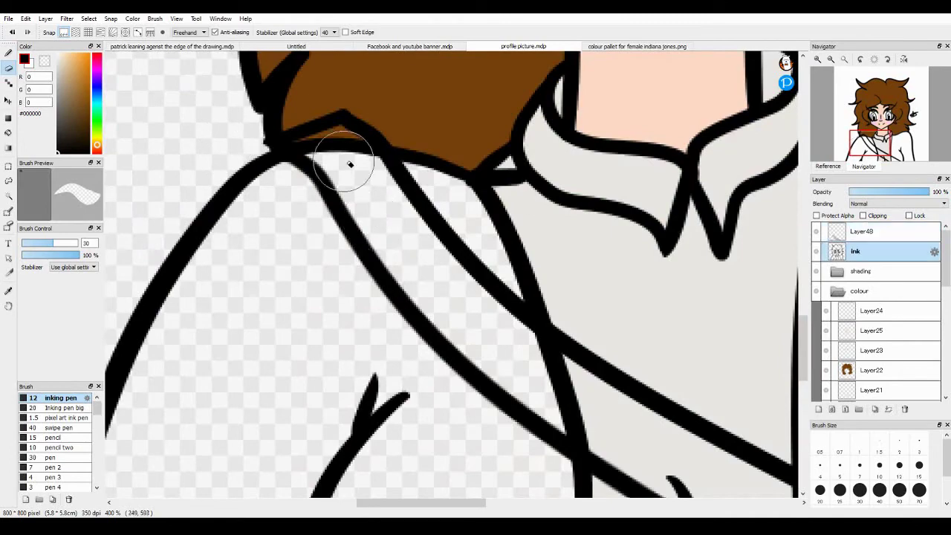
{"action": "scroll", "coordinate": [371, 164], "scroll_direction": "down", "scroll_amount": 5}
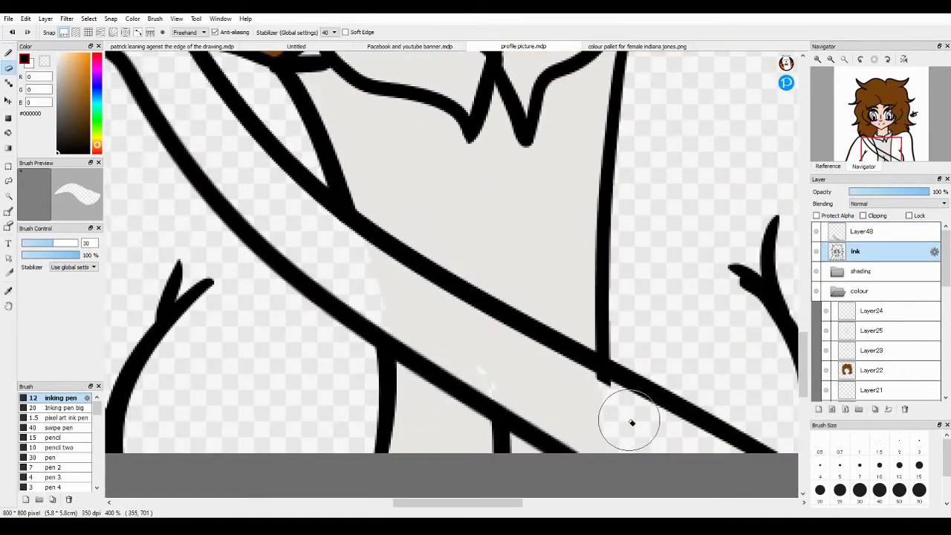
{"action": "left_click_drag", "start_coordinate": [627, 419], "coordinate": [869, 365]}
Step: Erase the hair colour on Layer22 and the shirt colour on Layer21 inside the sash
{"action": "left_click", "coordinate": [869, 366]}
{"action": "key", "text": "e"}
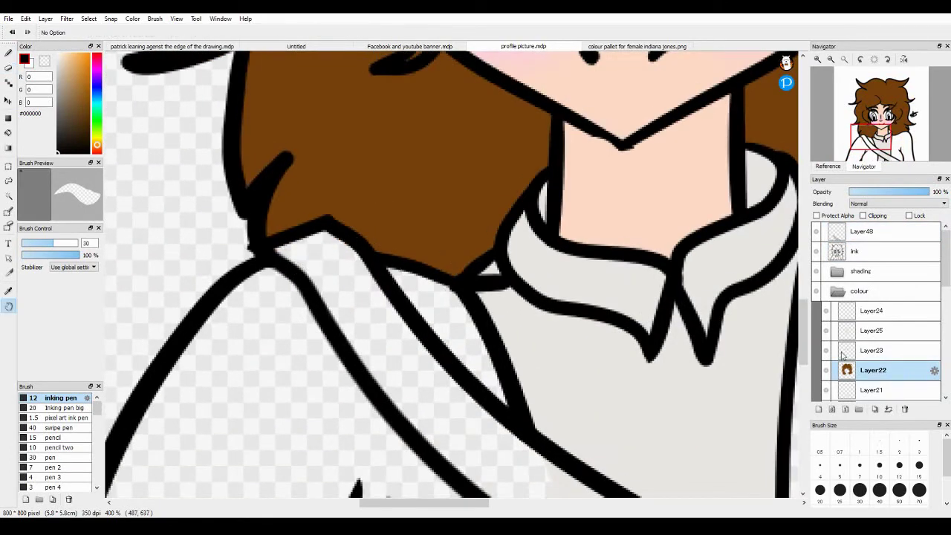
{"action": "scroll", "coordinate": [875, 312], "scroll_direction": "down", "scroll_amount": 3}
{"action": "left_click", "coordinate": [873, 318]}
{"action": "scroll", "coordinate": [452, 431], "scroll_direction": "down", "scroll_amount": 3}
{"action": "key", "text": "h"}
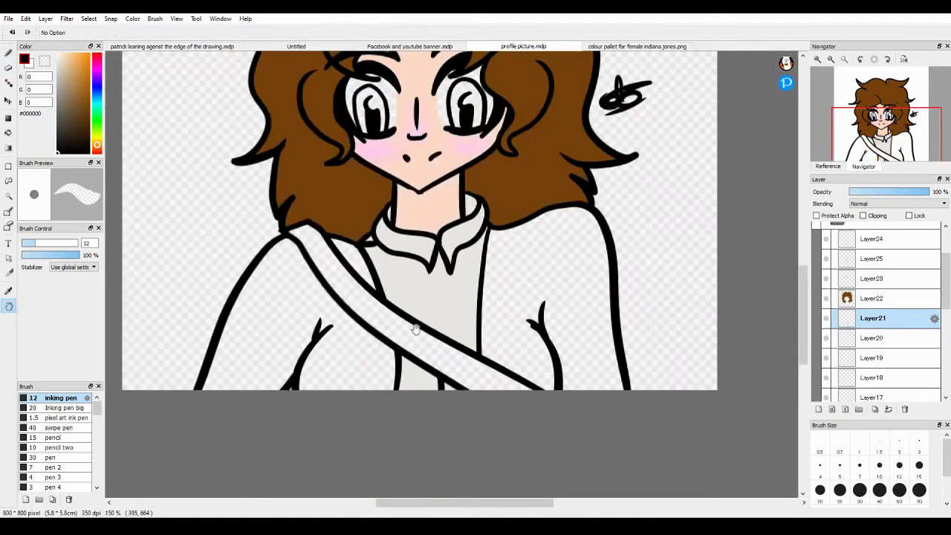
Step: Sample the sash brown #874C2E from the palette document and colour the sash on Layer20
{"action": "left_click", "coordinate": [840, 336]}
{"action": "left_click", "coordinate": [637, 46]}
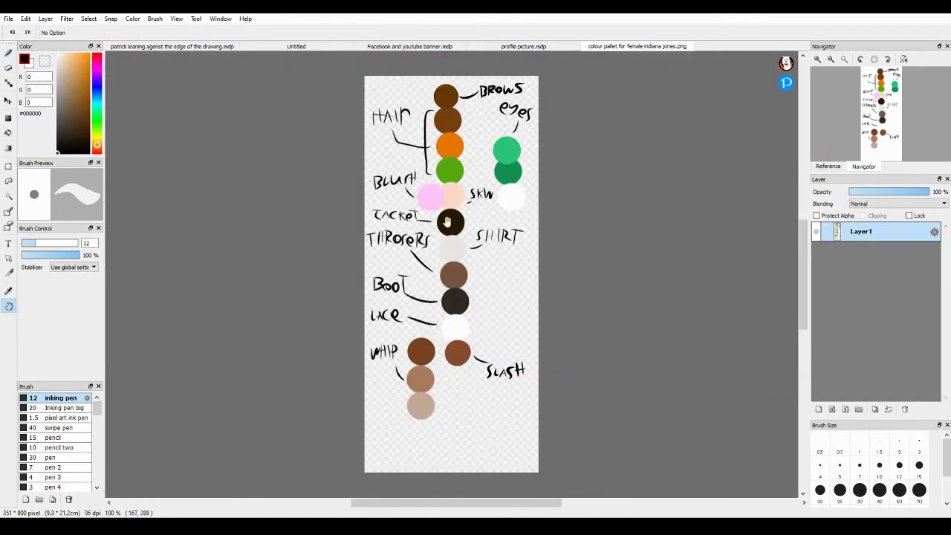
{"action": "key", "text": "i"}
{"action": "left_click", "coordinate": [454, 350]}
{"action": "left_click", "coordinate": [523, 46]}
{"action": "key", "text": "p"}
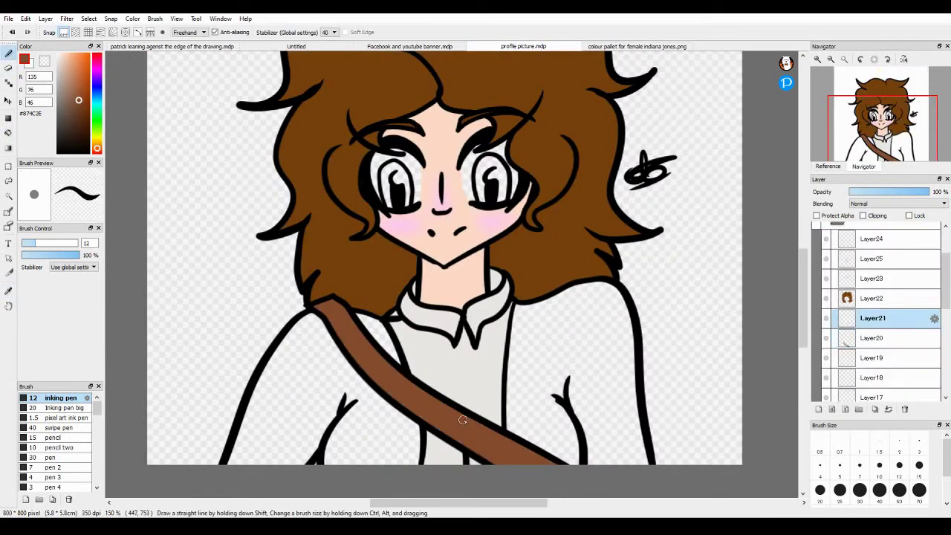
Step: Sample the jacket brown #2A1906 from the palette document and colour the whole jacket on Layer19
{"action": "left_click", "coordinate": [651, 47]}
{"action": "key", "text": "i"}
{"action": "left_click", "coordinate": [455, 220]}
{"action": "left_click", "coordinate": [523, 46]}
{"action": "key", "text": "p"}
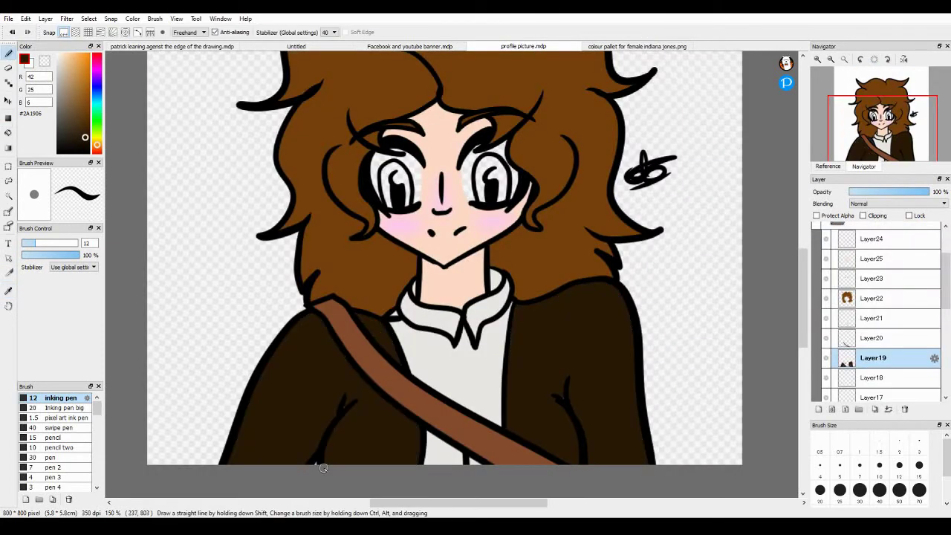
Step: Sample the eye white #FFFFFF from the palette document and paint the whites of both eyes on Layer18 with the inking pen at 20
{"action": "left_click", "coordinate": [614, 46]}
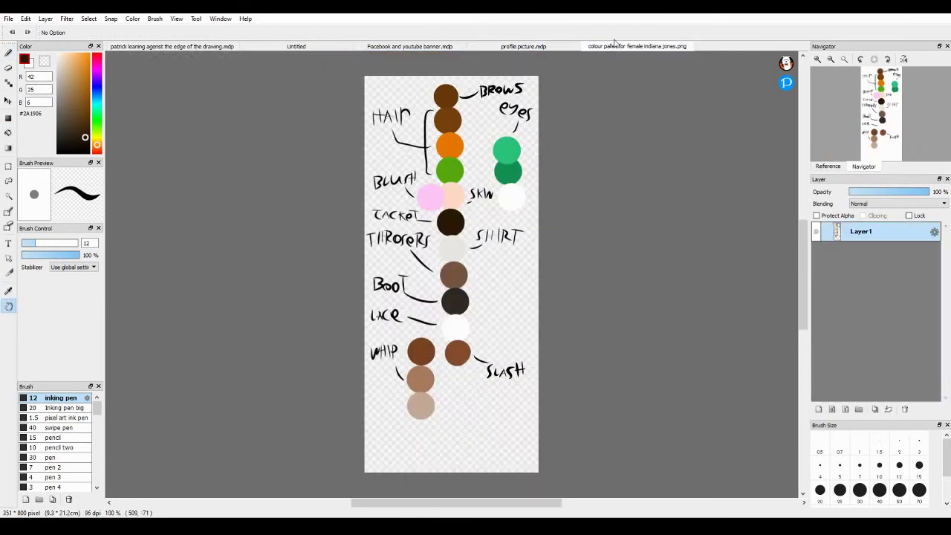
{"action": "left_click", "coordinate": [510, 196]}
{"action": "left_click", "coordinate": [523, 46]}
{"action": "key", "text": "p"}
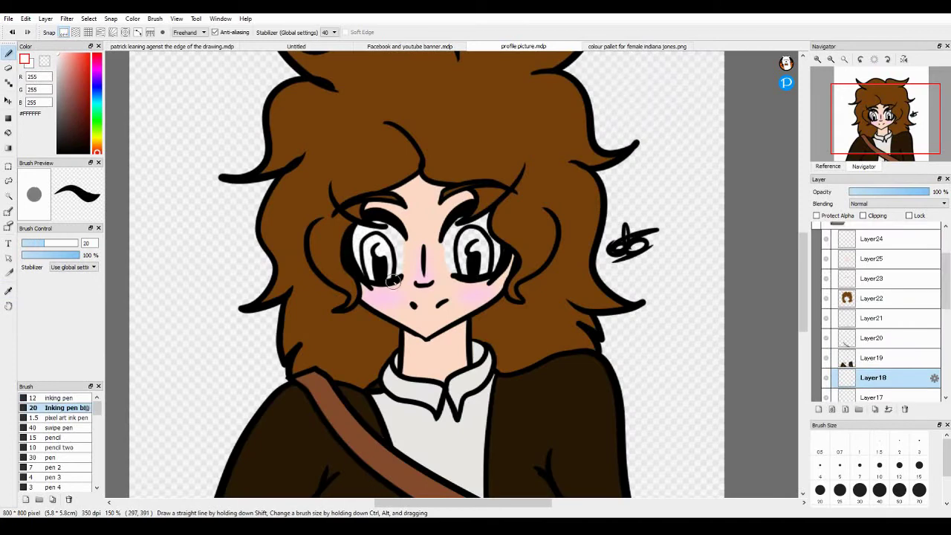
{"action": "scroll", "coordinate": [424, 226], "scroll_direction": "up", "scroll_amount": 2}
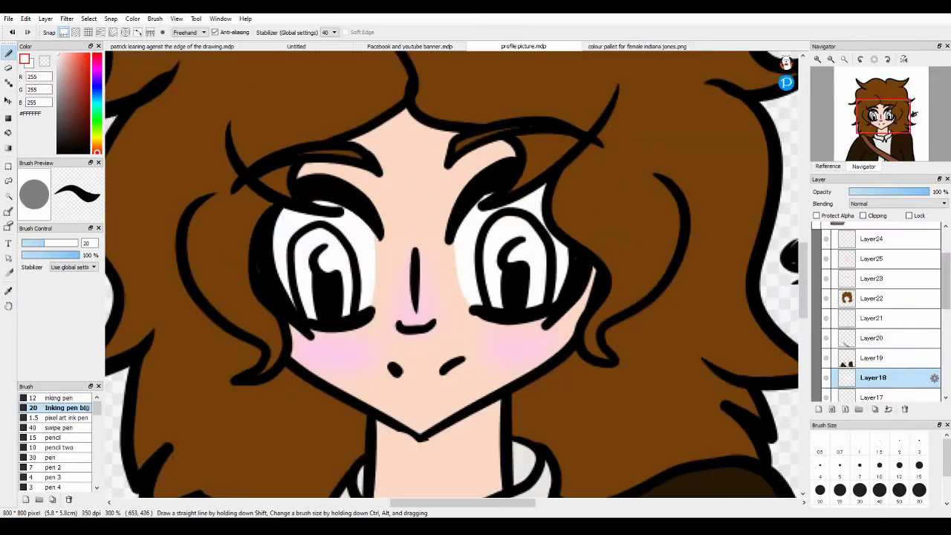
Step: Sample the light eye green #2CC47B from the palette document and paint both irises on Layer15
{"action": "scroll", "coordinate": [877, 312], "scroll_direction": "down", "scroll_amount": 1}
{"action": "left_click", "coordinate": [636, 46]}
{"action": "key", "text": "i"}
{"action": "left_click", "coordinate": [512, 145]}
{"action": "left_click", "coordinate": [524, 46]}
{"action": "key", "text": "p"}
{"action": "left_click_drag", "start_coordinate": [306, 271], "coordinate": [325, 239]}
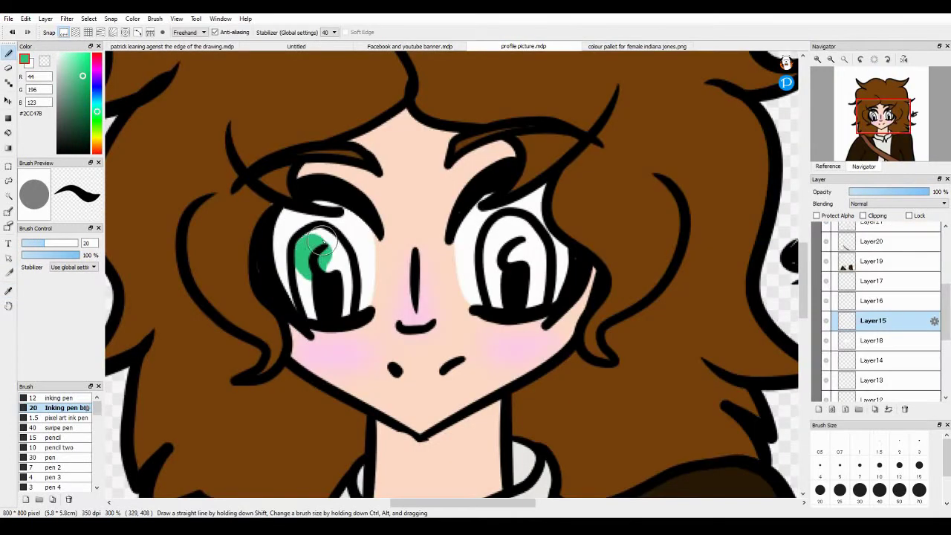
{"action": "mouse_move", "coordinate": [513, 234]}
{"action": "left_mouse_down"}
{"action": "mouse_move", "coordinate": [520, 297]}
{"action": "mouse_move", "coordinate": [538, 302]}
{"action": "left_mouse_up"}
Step: Paint dark green #159054 from the palette on the lower irises on Layer16 and soften it with the Blur brush at 100
{"action": "left_click", "coordinate": [637, 46]}
{"action": "key", "text": "i"}
{"action": "left_click", "coordinate": [510, 170]}
{"action": "left_click", "coordinate": [523, 46]}
{"action": "key", "text": "p"}
{"action": "left_click", "coordinate": [873, 300]}
{"action": "scroll", "coordinate": [74, 438], "scroll_direction": "down", "scroll_amount": 3}
{"action": "left_click", "coordinate": [52, 428]}
{"action": "left_click_drag", "start_coordinate": [476, 275], "coordinate": [483, 301]}
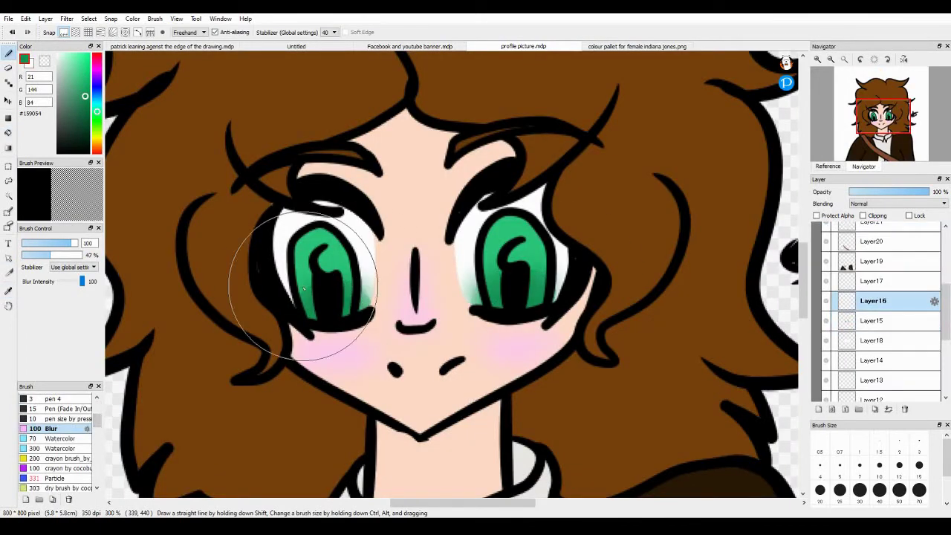
Step: Sample white from the palette document and paint highlights in both irises on Layer17 with the inking pen at 12
{"action": "left_click", "coordinate": [890, 282]}
{"action": "left_click", "coordinate": [637, 47]}
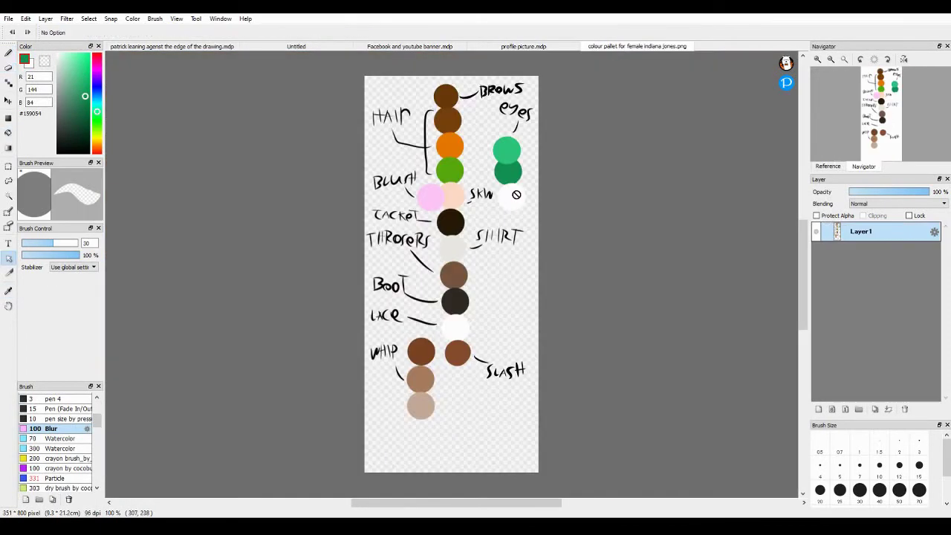
{"action": "key", "text": "i"}
{"action": "left_click", "coordinate": [535, 416]}
{"action": "left_click", "coordinate": [523, 46]}
{"action": "key", "text": "p"}
{"action": "left_click", "coordinate": [327, 262]}
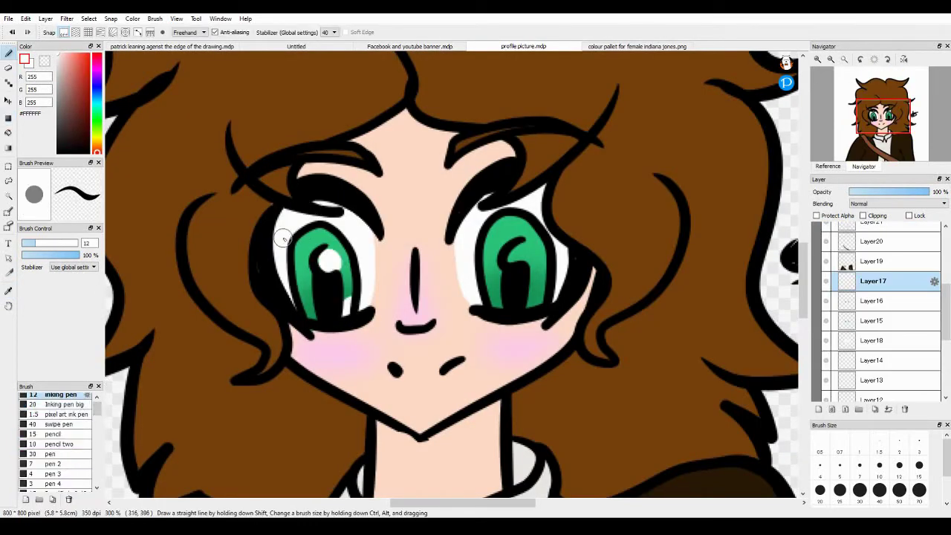
{"action": "left_click", "coordinate": [509, 257]}
Step: Soften the white highlights in both eyes with the Blur brush at 100
{"action": "key", "text": "b"}
{"action": "left_click_drag", "start_coordinate": [327, 262], "coordinate": [361, 319]}
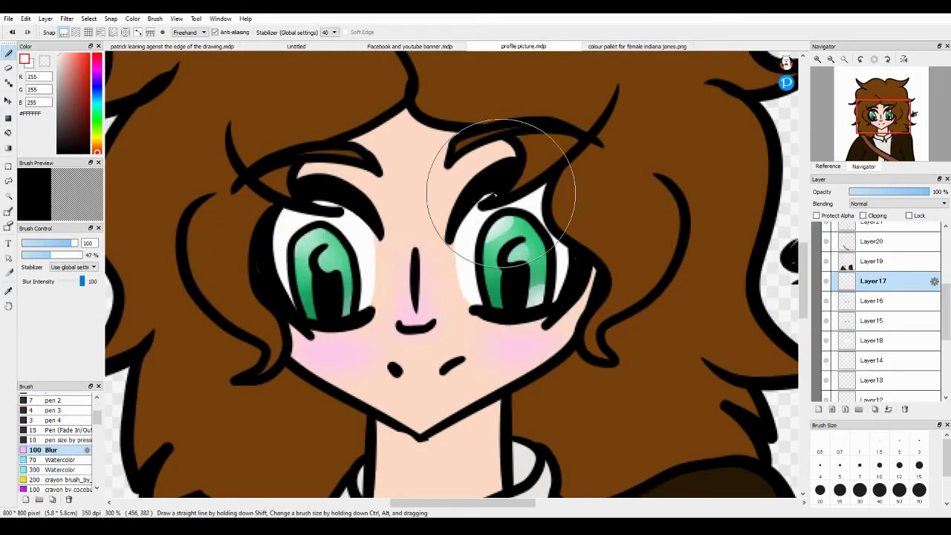
{"action": "mouse_move", "coordinate": [498, 191]}
{"action": "left_mouse_down"}
{"action": "mouse_move", "coordinate": [478, 277]}
{"action": "mouse_move", "coordinate": [545, 304]}
{"action": "left_mouse_up"}
Step: Ink a hair lock emerging from behind the jacket's lower right side on the ink layer with the inking pen at 12
{"action": "scroll", "coordinate": [497, 384], "scroll_direction": "down", "scroll_amount": 3}
{"action": "left_click_drag", "start_coordinate": [498, 385], "coordinate": [497, 230]}
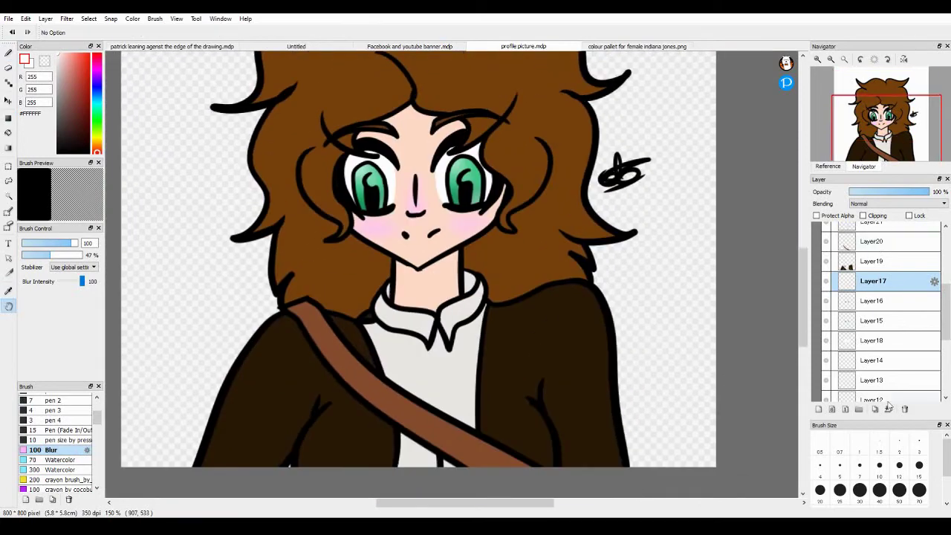
{"action": "scroll", "coordinate": [938, 271], "scroll_direction": "up", "scroll_amount": 3}
{"action": "scroll", "coordinate": [937, 272], "scroll_direction": "up", "scroll_amount": 1}
{"action": "left_click", "coordinate": [862, 248]}
{"action": "scroll", "coordinate": [59, 438], "scroll_direction": "up", "scroll_amount": 5}
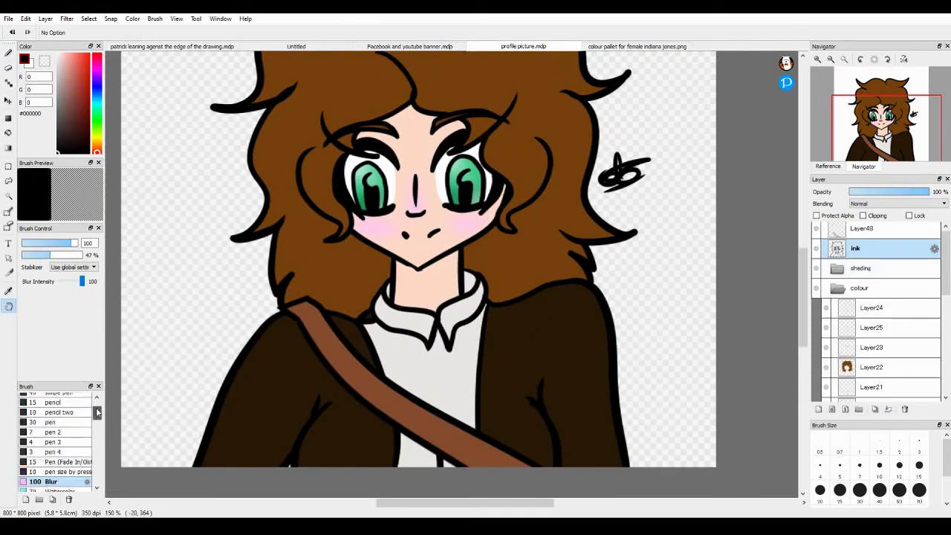
{"action": "left_click", "coordinate": [59, 398]}
{"action": "left_click_drag", "start_coordinate": [620, 407], "coordinate": [628, 488]}
Step: Sample the hair orange #E67800 from the palette document and colour the hair tips and the lock beside the jacket on Layer22
{"action": "left_click", "coordinate": [871, 367]}
{"action": "left_click", "coordinate": [624, 46]}
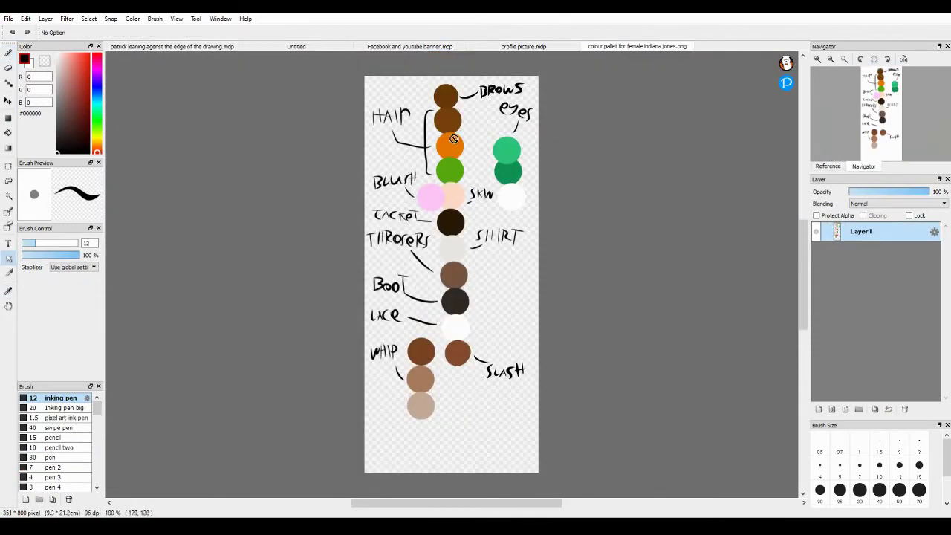
{"action": "left_click", "coordinate": [460, 141], "text": "alt"}
{"action": "left_click", "coordinate": [523, 46]}
{"action": "mouse_move", "coordinate": [465, 263]}
{"action": "left_mouse_down"}
{"action": "mouse_move", "coordinate": [562, 277]}
{"action": "mouse_move", "coordinate": [514, 271]}
{"action": "left_mouse_up"}
{"action": "left_click_drag", "start_coordinate": [327, 295], "coordinate": [360, 303]}
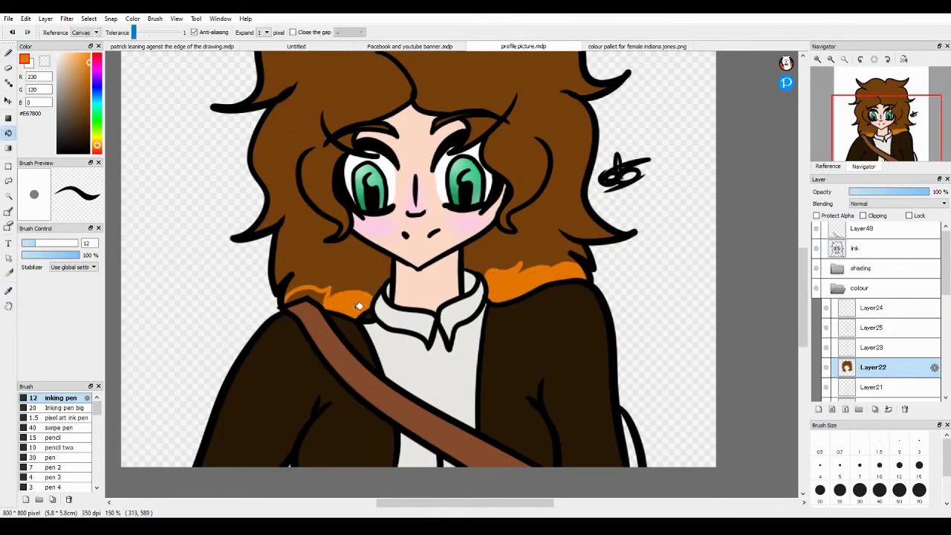
{"action": "left_click_drag", "start_coordinate": [634, 450], "coordinate": [587, 409]}
Step: Sample the hair green #57A90F from the palette document and colour the lower end of the lock beside the jacket
{"action": "left_click", "coordinate": [636, 46]}
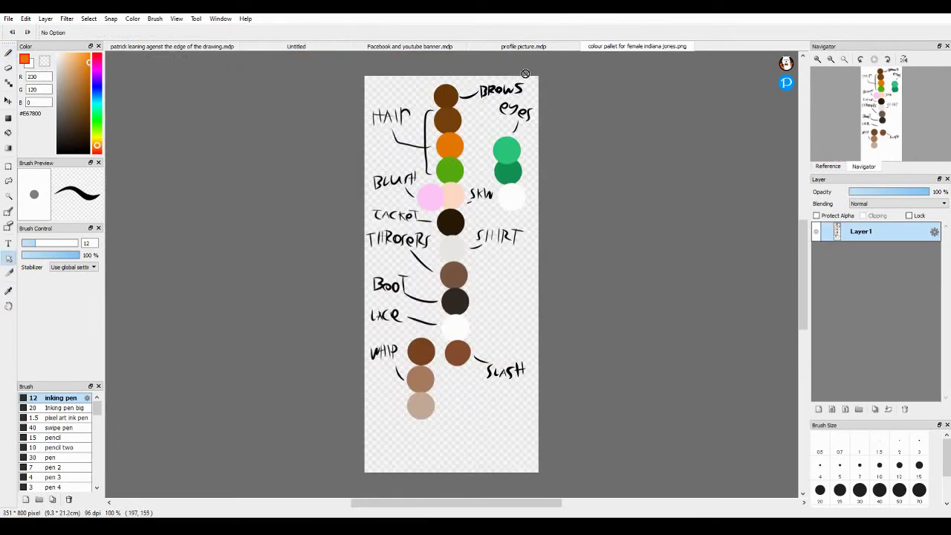
{"action": "left_click", "coordinate": [455, 170], "text": "alt"}
{"action": "left_click", "coordinate": [523, 46]}
{"action": "left_click_drag", "start_coordinate": [549, 327], "coordinate": [587, 490]}
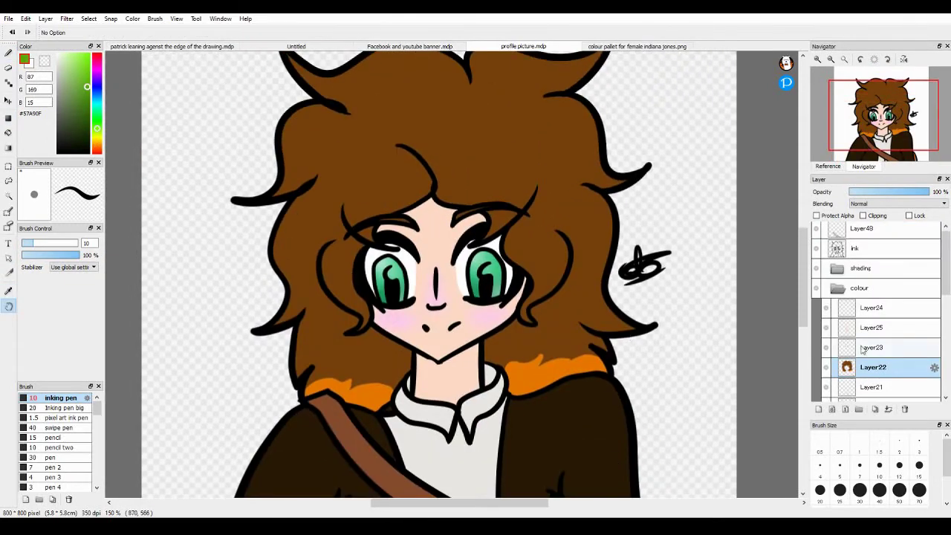
Step: Shade the left side and upper left of the hair in dark brown #542E0B on the shading folder's Layer25
{"action": "left_click", "coordinate": [862, 291]}
{"action": "left_click", "coordinate": [397, 151], "text": "alt"}
{"action": "scroll", "coordinate": [408, 65], "scroll_direction": "up", "scroll_amount": 2}
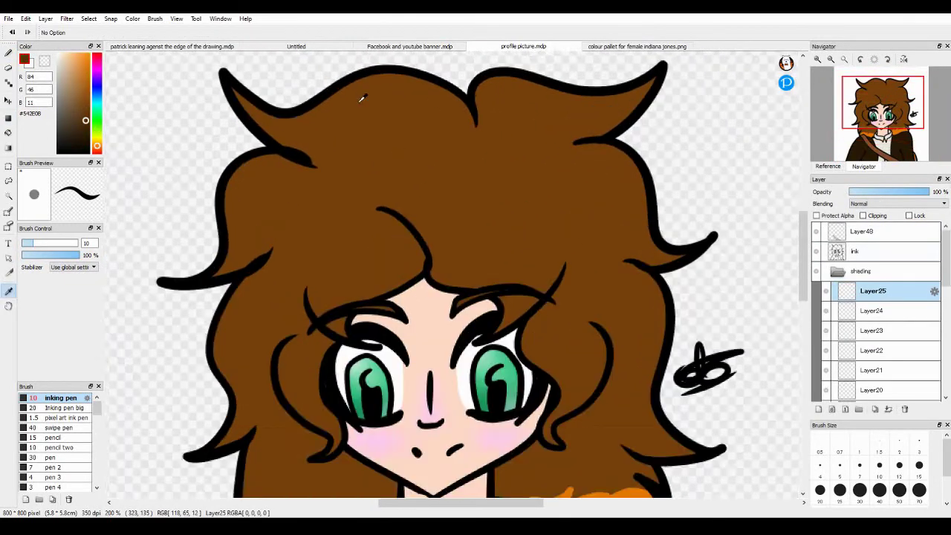
{"action": "left_click_drag", "start_coordinate": [493, 175], "coordinate": [380, 232]}
{"action": "scroll", "coordinate": [311, 317], "scroll_direction": "down", "scroll_amount": 4}
{"action": "left_click_drag", "start_coordinate": [305, 413], "coordinate": [313, 359]}
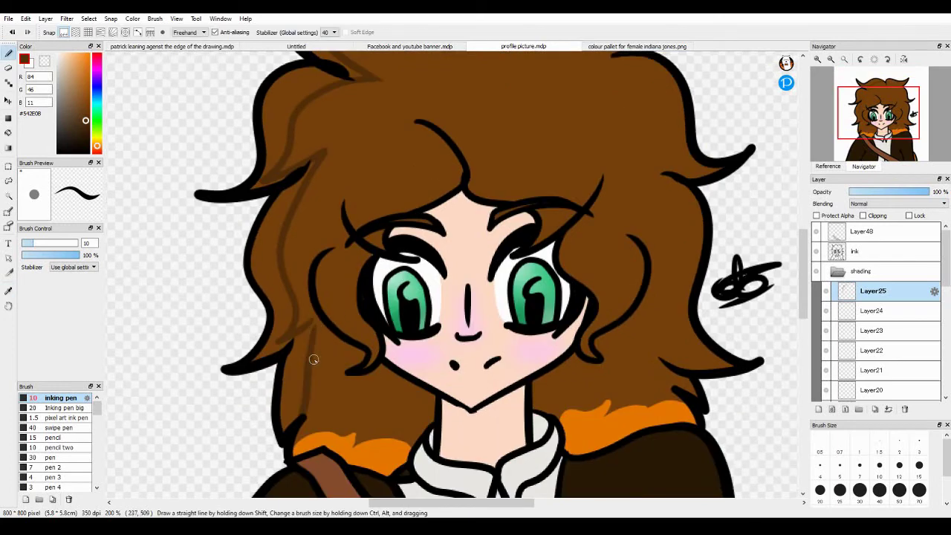
{"action": "left_click_drag", "start_coordinate": [295, 442], "coordinate": [306, 176]}
{"action": "scroll", "coordinate": [292, 134], "scroll_direction": "up", "scroll_amount": 3}
{"action": "left_click_drag", "start_coordinate": [293, 134], "coordinate": [334, 187]}
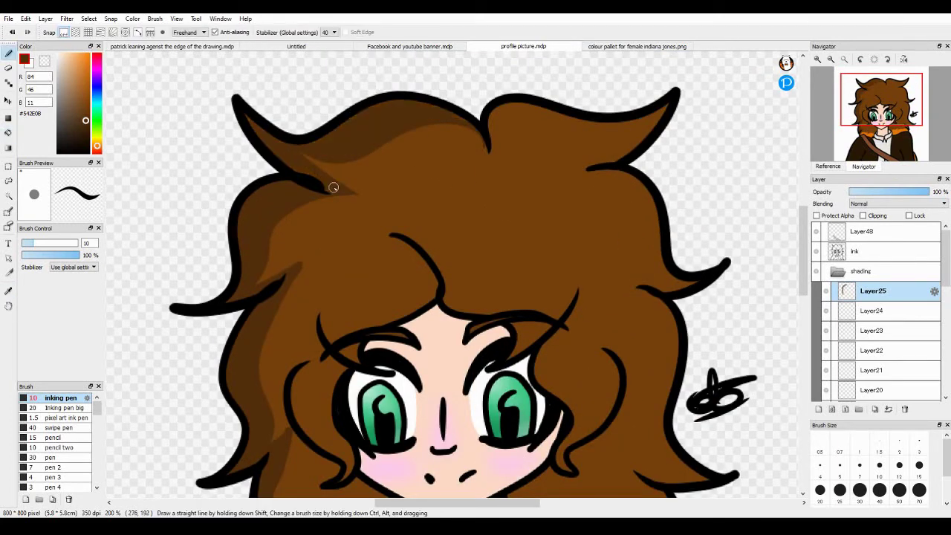
Step: Shade the upper right edge and the right-hand flicks of the hair in dark brown
{"action": "left_click_drag", "start_coordinate": [659, 110], "coordinate": [597, 127]}
{"action": "scroll", "coordinate": [609, 266], "scroll_direction": "right", "scroll_amount": 3}
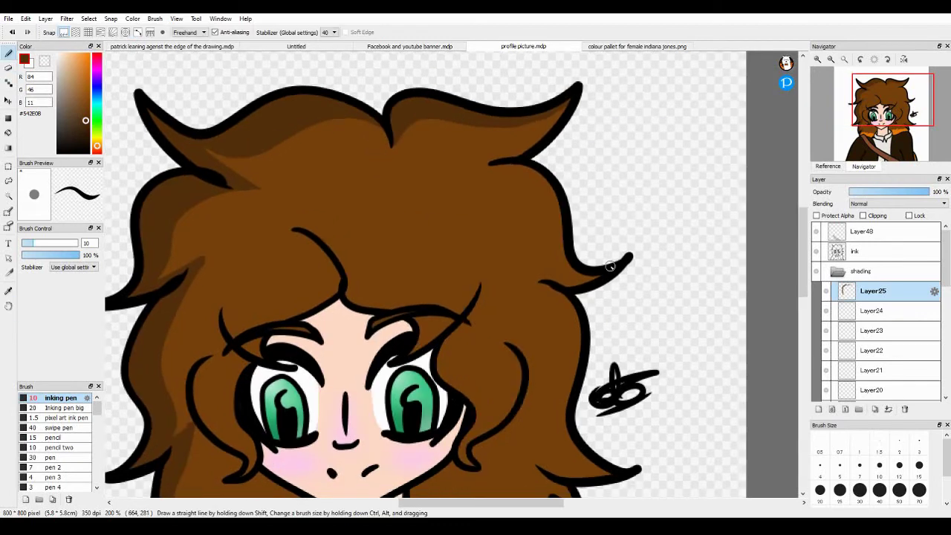
{"action": "left_click_drag", "start_coordinate": [516, 159], "coordinate": [559, 113]}
{"action": "scroll", "coordinate": [583, 307], "scroll_direction": "down", "scroll_amount": 3}
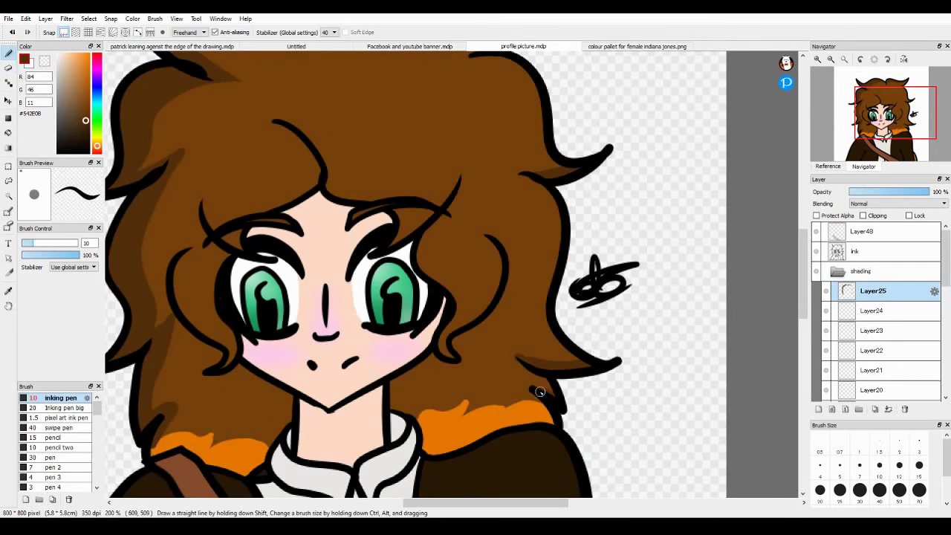
Step: Shade the hair around the fringe, the face-framing curls and beside the neck in dark brown
{"action": "scroll", "coordinate": [538, 389], "scroll_direction": "left", "scroll_amount": 3}
{"action": "left_click_drag", "start_coordinate": [266, 254], "coordinate": [303, 364]}
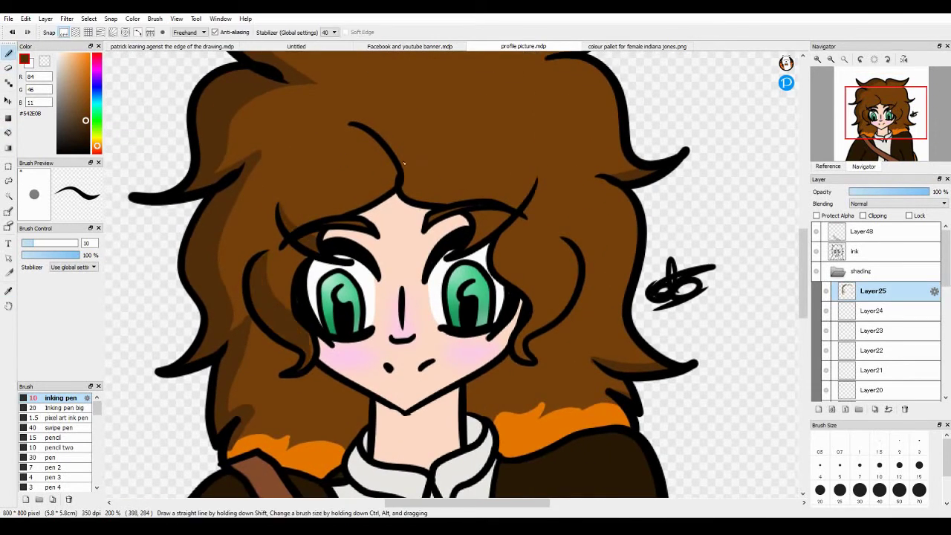
{"action": "mouse_move", "coordinate": [485, 157]}
{"action": "left_mouse_down"}
{"action": "mouse_move", "coordinate": [443, 195]}
{"action": "mouse_move", "coordinate": [401, 170]}
{"action": "left_mouse_up"}
{"action": "left_click_drag", "start_coordinate": [519, 245], "coordinate": [495, 306]}
{"action": "scroll", "coordinate": [496, 306], "scroll_direction": "down", "scroll_amount": 1}
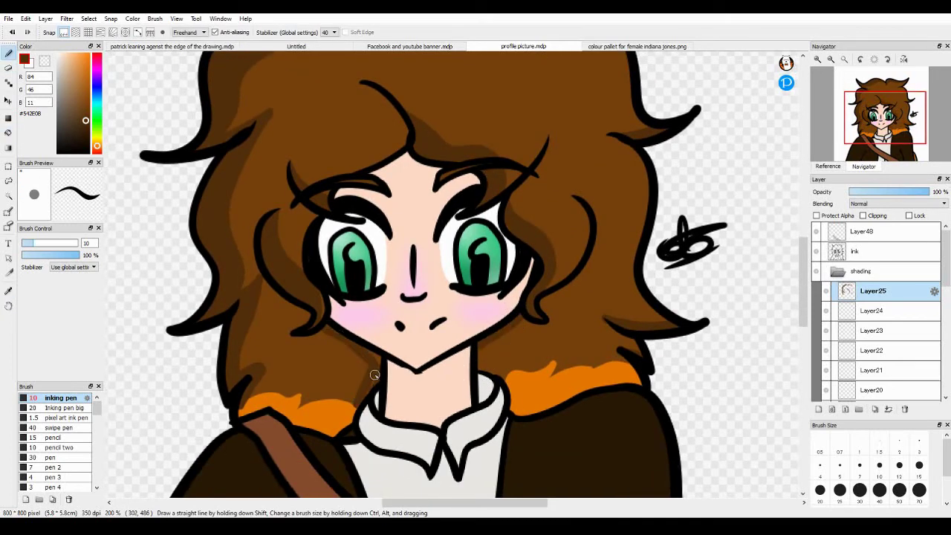
Step: Shade the orange hair tips in darker orange #C36C0E and sample darker green #499507 for the green lock beside the jacket
{"action": "scroll", "coordinate": [337, 334], "scroll_direction": "down", "scroll_amount": 1}
{"action": "scroll", "coordinate": [336, 334], "scroll_direction": "left", "scroll_amount": 2}
{"action": "left_click", "coordinate": [404, 348], "text": "alt"}
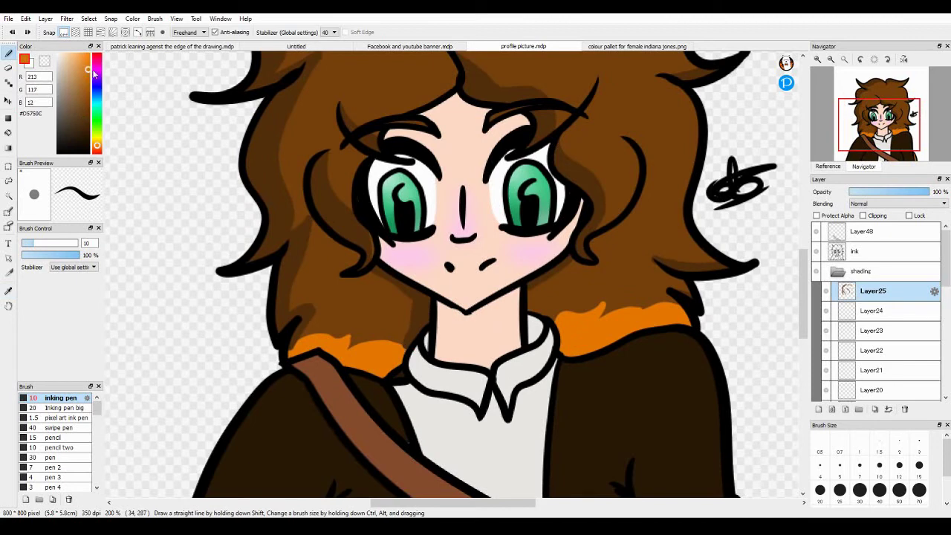
{"action": "scroll", "coordinate": [291, 359], "scroll_direction": "down", "scroll_amount": 4}
{"action": "scroll", "coordinate": [573, 330], "scroll_direction": "right", "scroll_amount": 4}
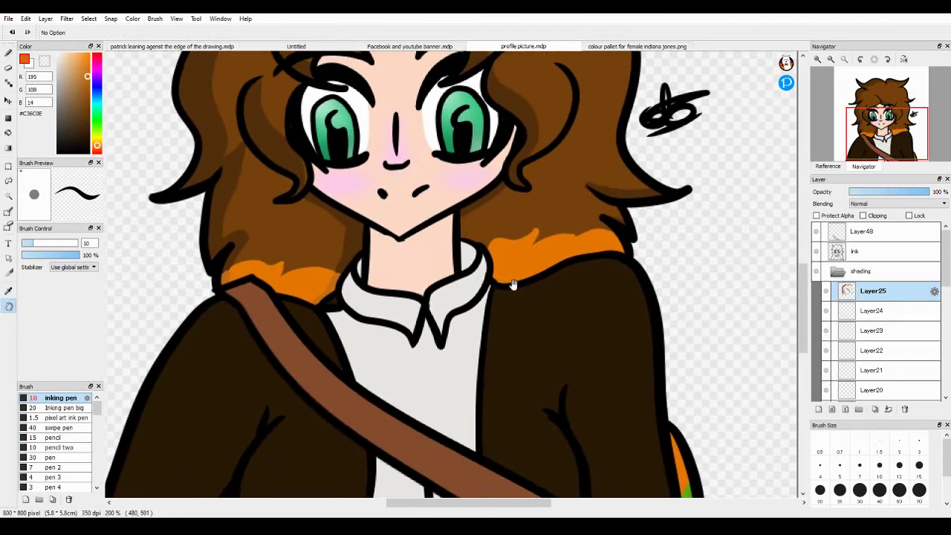
{"action": "key", "text": "e"}
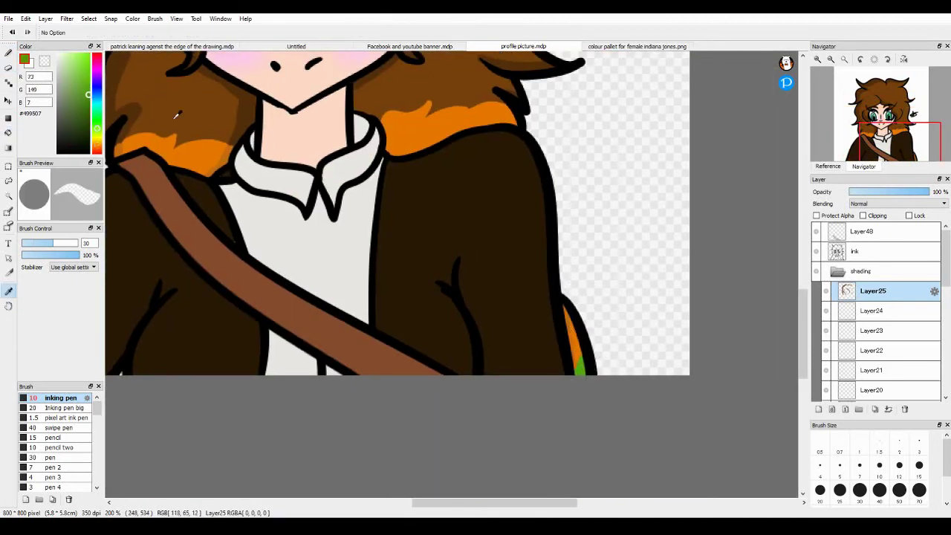
{"action": "key", "text": "b"}
Step: Shade the white shirt along the jacket edge, below the strap and across both collar flaps in grey #BEBEBE
{"action": "scroll", "coordinate": [541, 372], "scroll_direction": "up", "scroll_amount": 1}
{"action": "scroll", "coordinate": [541, 371], "scroll_direction": "left", "scroll_amount": 3}
{"action": "left_click", "coordinate": [382, 244], "text": "alt"}
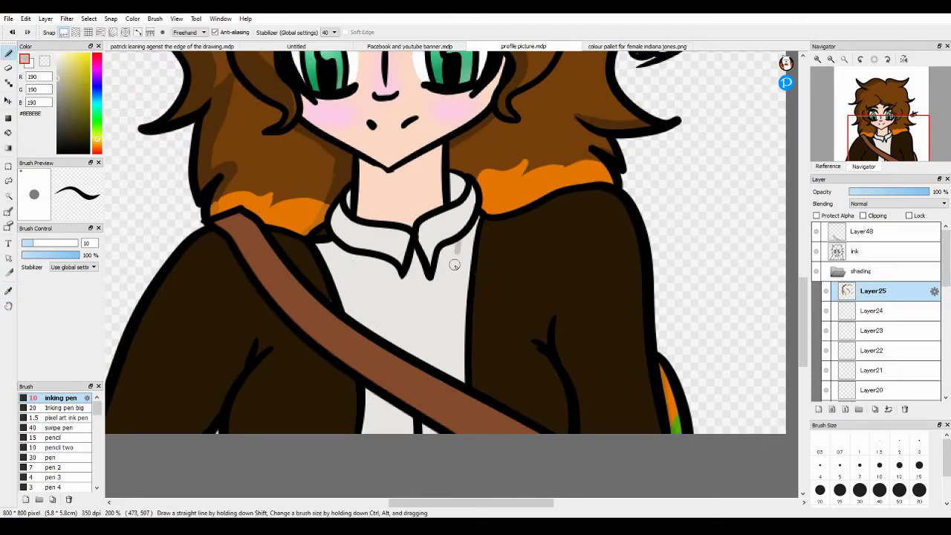
{"action": "left_click_drag", "start_coordinate": [455, 265], "coordinate": [455, 378]}
{"action": "scroll", "coordinate": [447, 439], "scroll_direction": "up", "scroll_amount": 1}
{"action": "scroll", "coordinate": [447, 439], "scroll_direction": "left", "scroll_amount": 1}
{"action": "left_click_drag", "start_coordinate": [397, 396], "coordinate": [408, 425]}
{"action": "left_click_drag", "start_coordinate": [368, 253], "coordinate": [423, 296]}
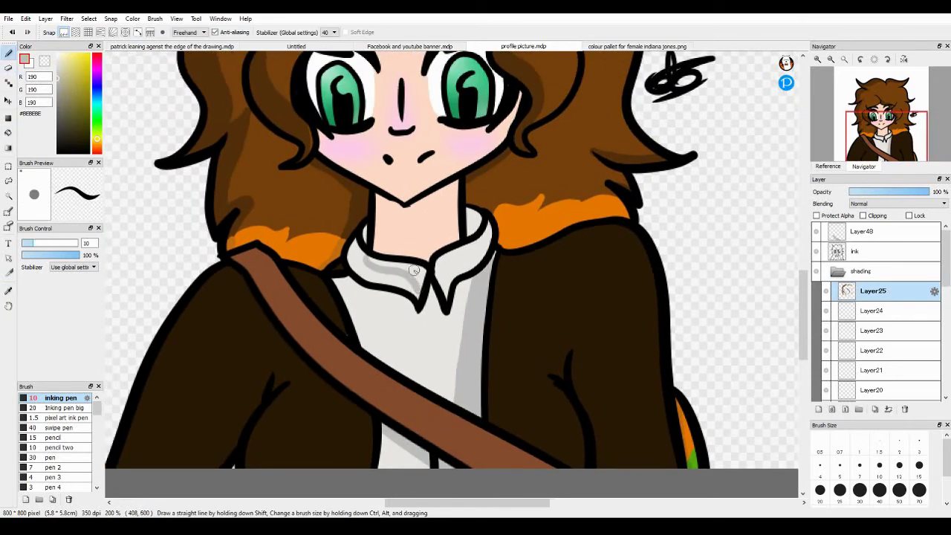
{"action": "left_click_drag", "start_coordinate": [349, 239], "coordinate": [423, 297]}
{"action": "left_click_drag", "start_coordinate": [464, 228], "coordinate": [446, 296]}
{"action": "key", "text": "b"}
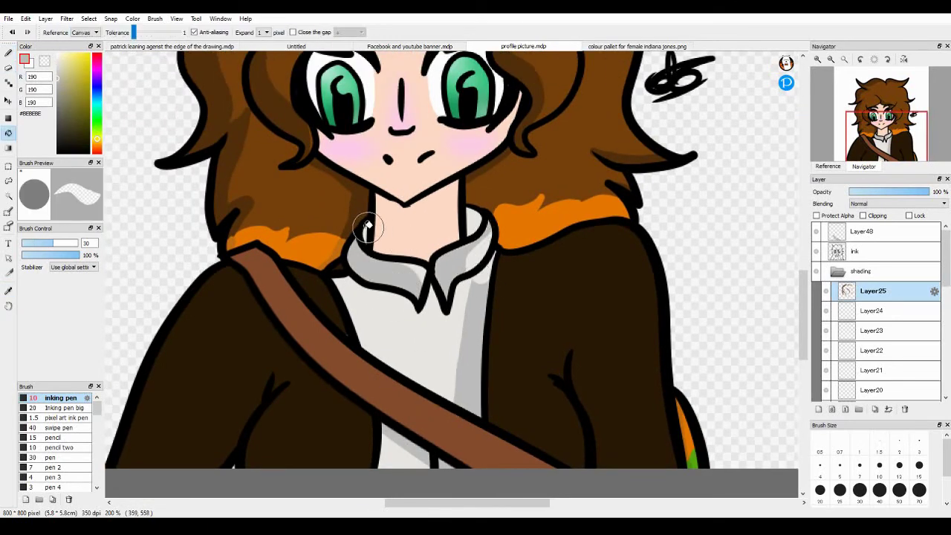
Step: Shade the shoulder strap in darker brown #6C4029 on Layer24 and adjust the shading with a transform
{"action": "scroll", "coordinate": [350, 329], "scroll_direction": "left", "scroll_amount": 1}
{"action": "left_click", "coordinate": [350, 329], "text": "alt"}
{"action": "left_click", "coordinate": [873, 310]}
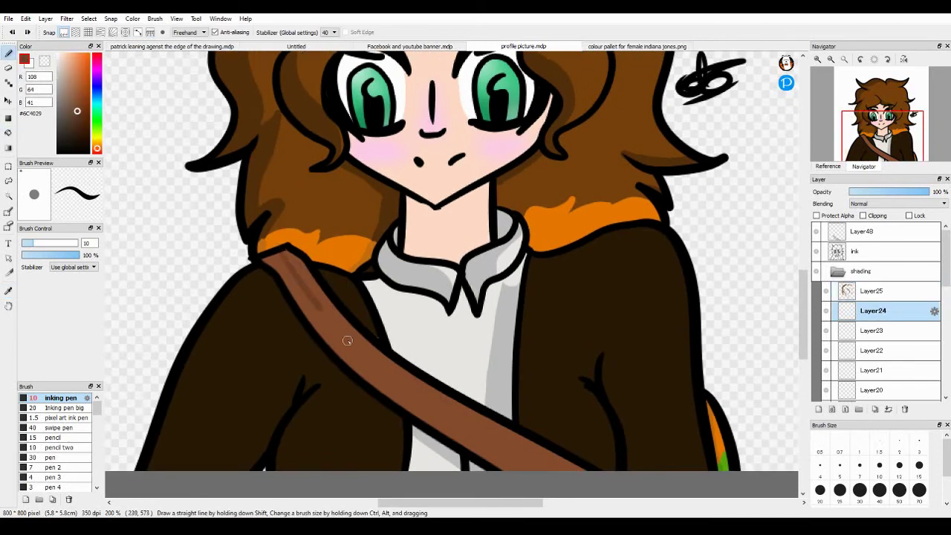
{"action": "key", "text": "h"}
{"action": "key", "text": "g"}
{"action": "left_click", "coordinate": [471, 381]}
{"action": "key", "text": "h"}
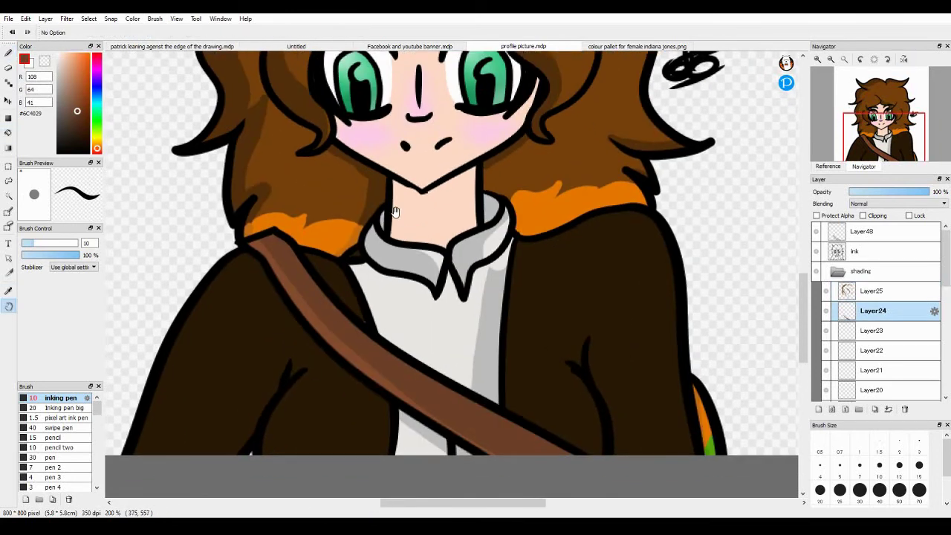
{"action": "left_click_drag", "start_coordinate": [401, 304], "coordinate": [434, 337]}
{"action": "key", "text": "b"}
{"action": "scroll", "coordinate": [434, 337], "scroll_direction": "down", "scroll_amount": 1}
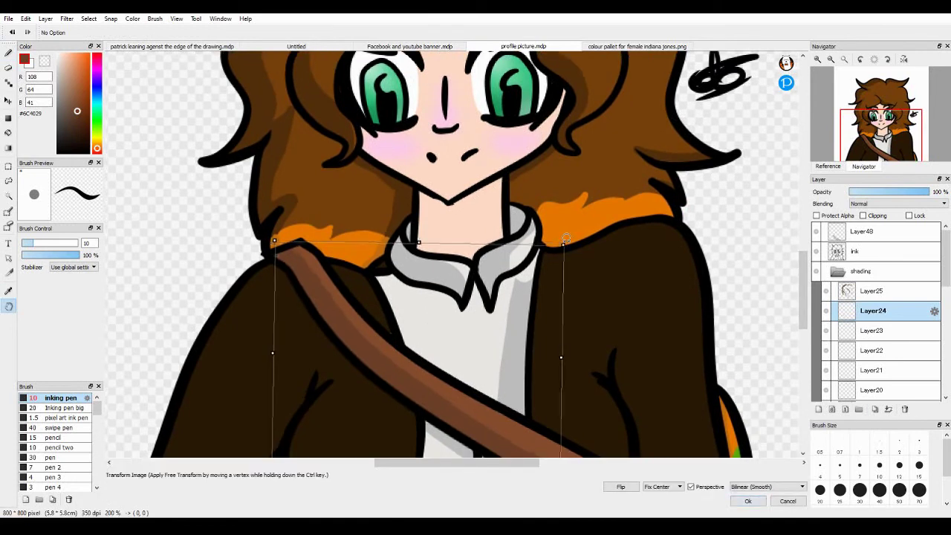
{"action": "scroll", "coordinate": [627, 414], "scroll_direction": "down", "scroll_amount": 1}
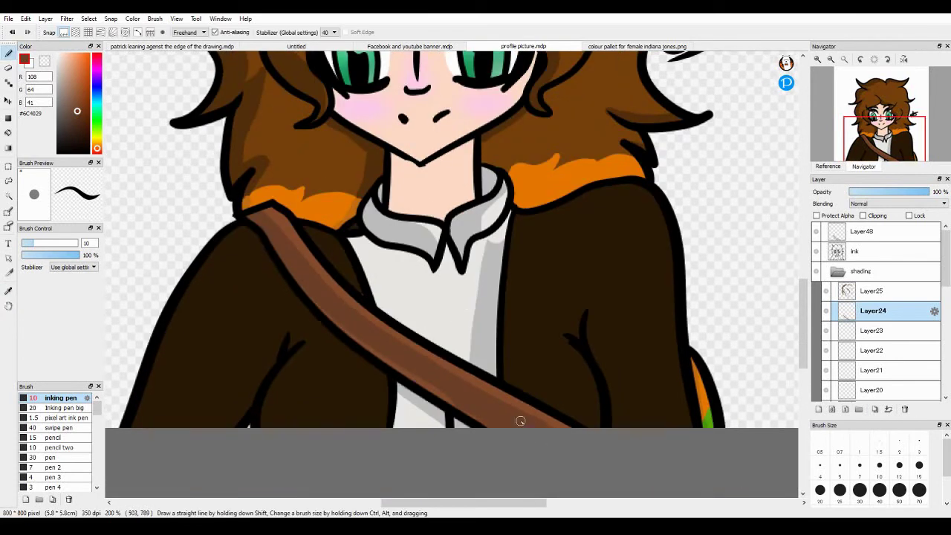
Step: Shade the jacket beside the right edge of the shirt and around the right arm fold in #170D03 on Layer23
{"action": "left_click", "coordinate": [293, 308], "text": "alt"}
{"action": "left_click_drag", "start_coordinate": [572, 275], "coordinate": [565, 402]}
{"action": "left_click", "coordinate": [551, 244], "text": "alt"}
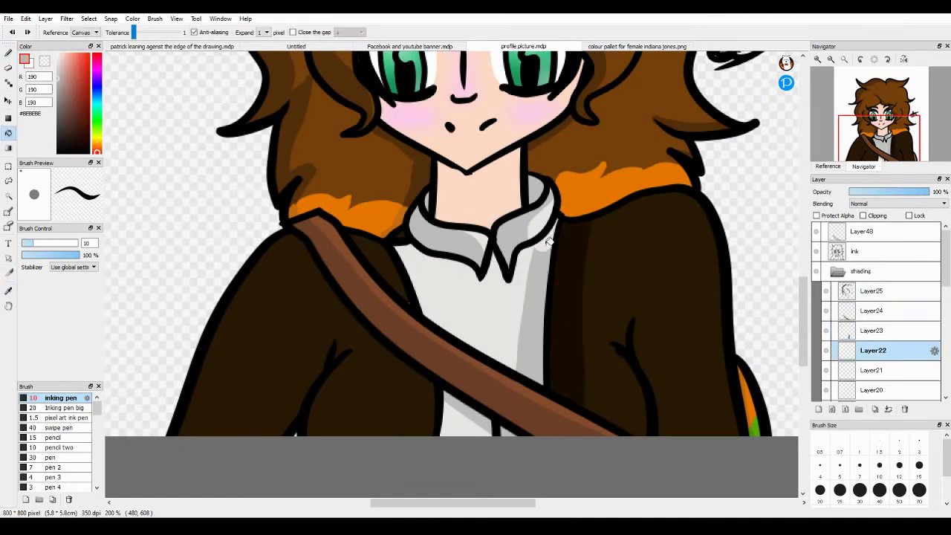
{"action": "left_click", "coordinate": [564, 312], "text": "alt"}
{"action": "left_click", "coordinate": [671, 349], "text": "alt"}
{"action": "left_click_drag", "start_coordinate": [671, 348], "coordinate": [632, 344]}
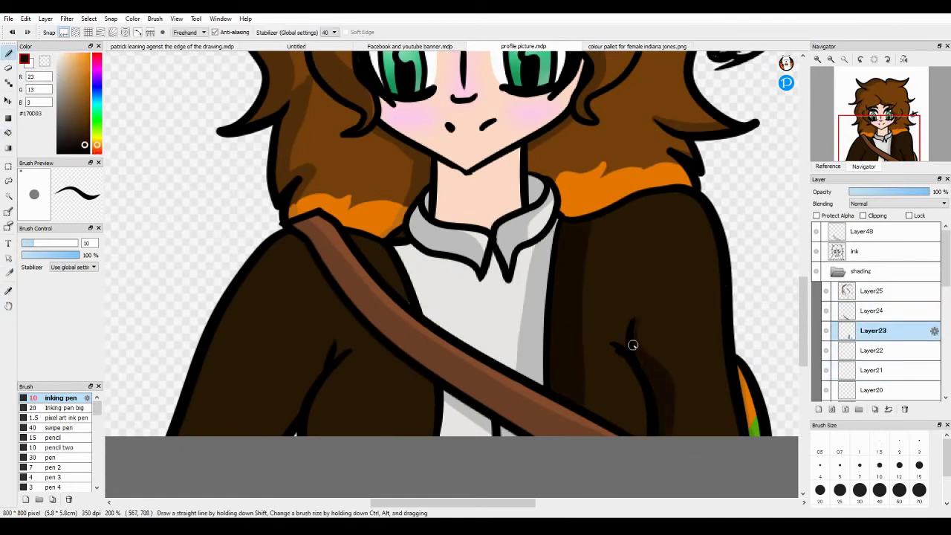
Step: Shade the left sleeve, the left arm fold and the jacket area beside the collar in #170D03
{"action": "key", "text": "g"}
{"action": "left_click", "coordinate": [333, 364]}
{"action": "left_click", "coordinate": [297, 335]}
{"action": "left_click", "coordinate": [375, 252]}
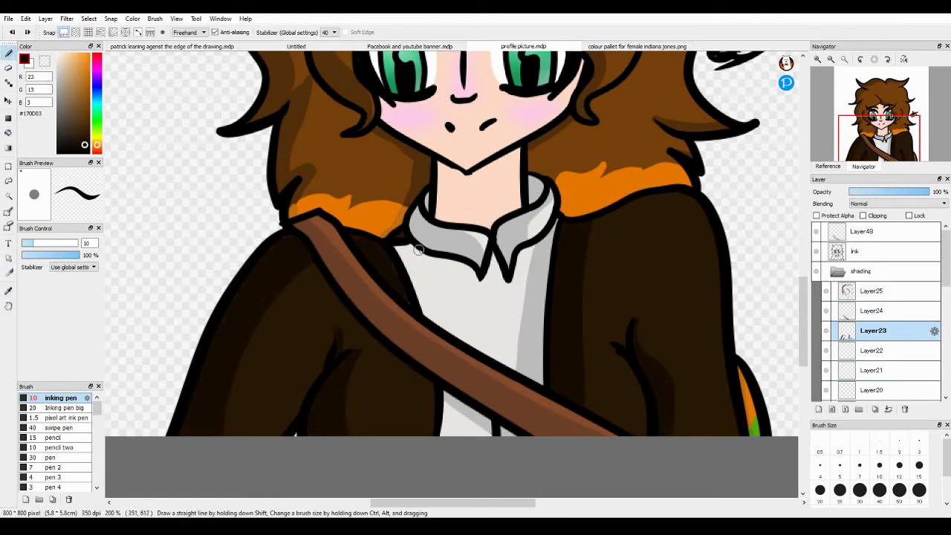
Step: Create a "background" folder above the sketch layer and fill a layer in it with peach to match the banner's background
{"action": "key", "text": "h"}
{"action": "scroll", "coordinate": [448, 352], "scroll_direction": "down", "scroll_amount": 3}
{"action": "left_click", "coordinate": [864, 272]}
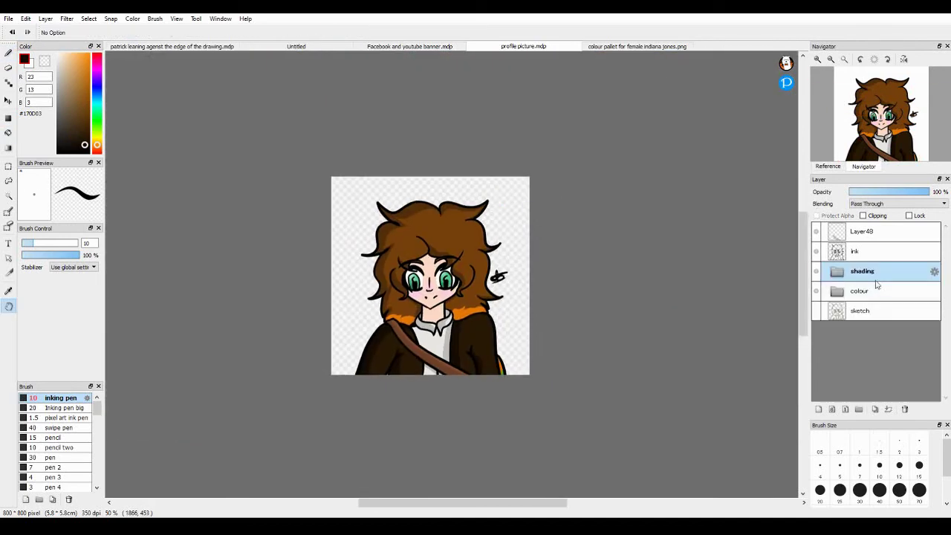
{"action": "left_click", "coordinate": [935, 313]}
{"action": "left_click", "coordinate": [409, 46]}
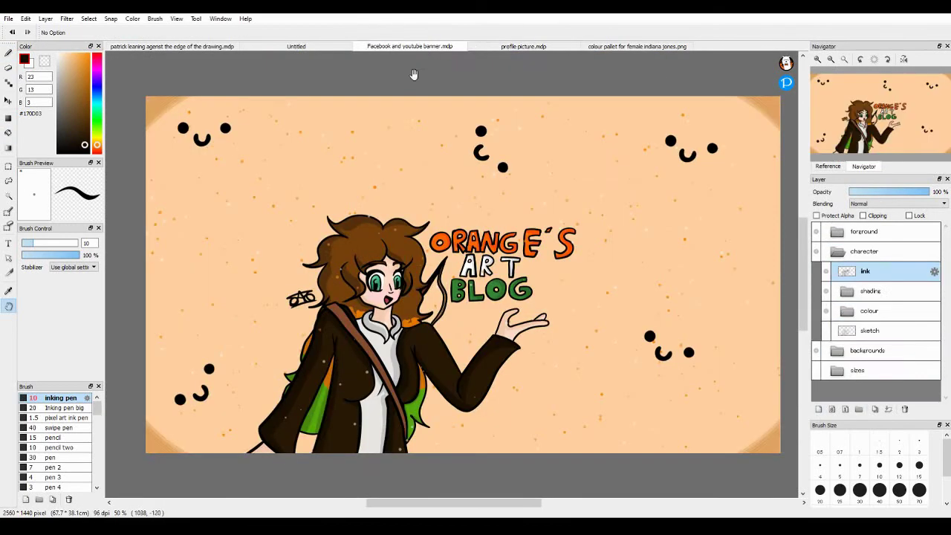
{"action": "left_click", "coordinate": [513, 46]}
{"action": "key", "text": "b"}
{"action": "left_click", "coordinate": [59, 427]}
{"action": "mouse_move", "coordinate": [371, 186]}
{"action": "left_mouse_down"}
{"action": "mouse_move", "coordinate": [488, 212]}
{"action": "mouse_move", "coordinate": [512, 357]}
{"action": "left_mouse_up"}
Step: Add a layer above the peach fill and scatter orange #FF8600 specks over it with the Particle brush at size 331
{"action": "left_click", "coordinate": [818, 409]}
{"action": "scroll", "coordinate": [56, 438], "scroll_direction": "down", "scroll_amount": 5}
{"action": "left_click", "coordinate": [55, 457]}
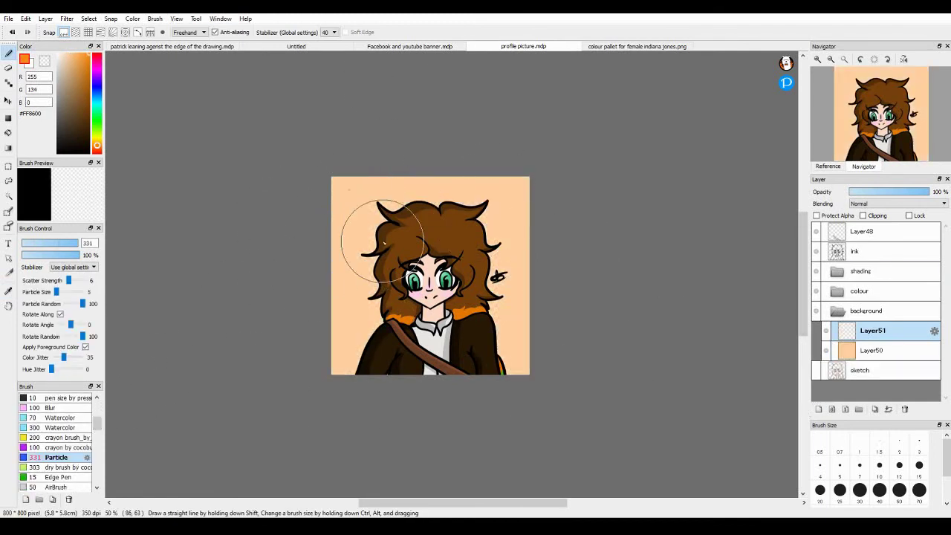
{"action": "mouse_move", "coordinate": [349, 325]}
{"action": "left_mouse_down"}
{"action": "mouse_move", "coordinate": [267, 263]}
{"action": "mouse_move", "coordinate": [501, 229]}
{"action": "left_mouse_up"}
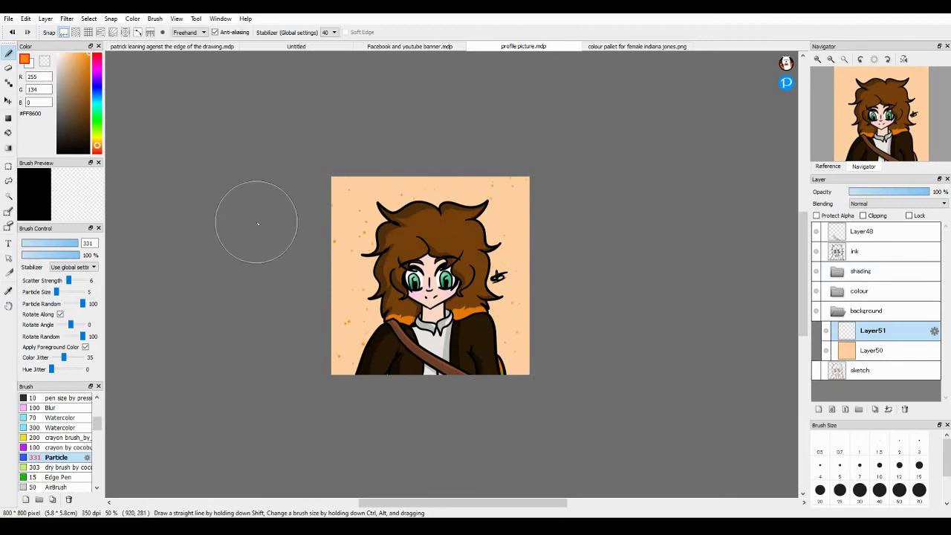
Step: Create a folder named "forground" at the top of the layer stack
{"action": "left_click", "coordinate": [877, 231]}
{"action": "left_click", "coordinate": [859, 410]}
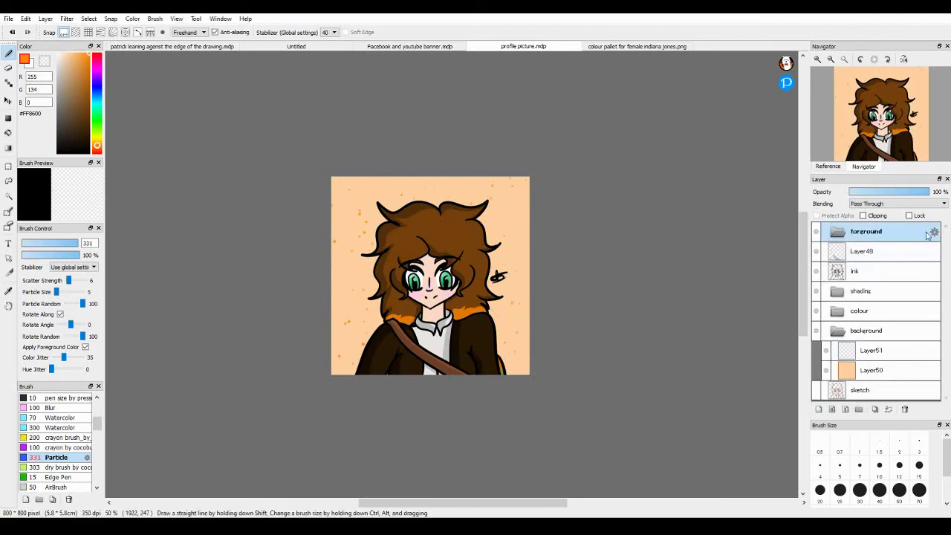